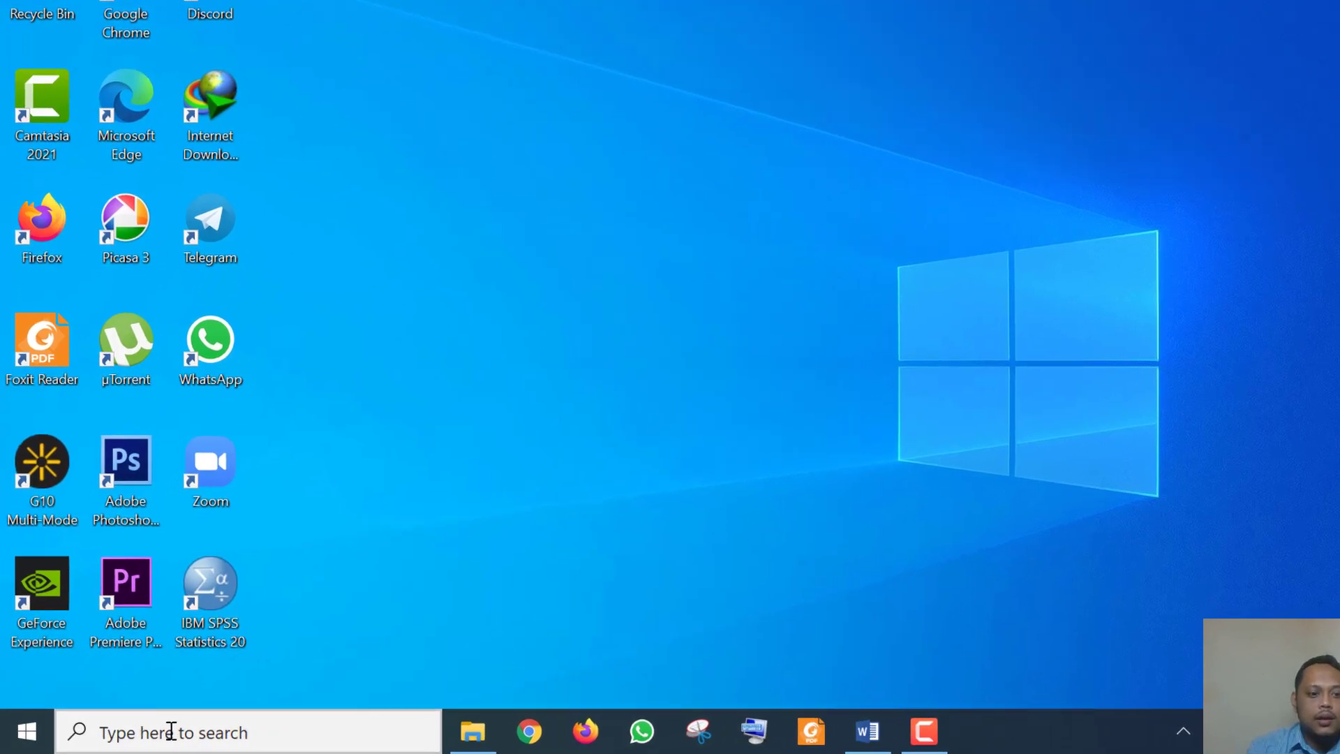
left_click(171, 731)
type("SPS")
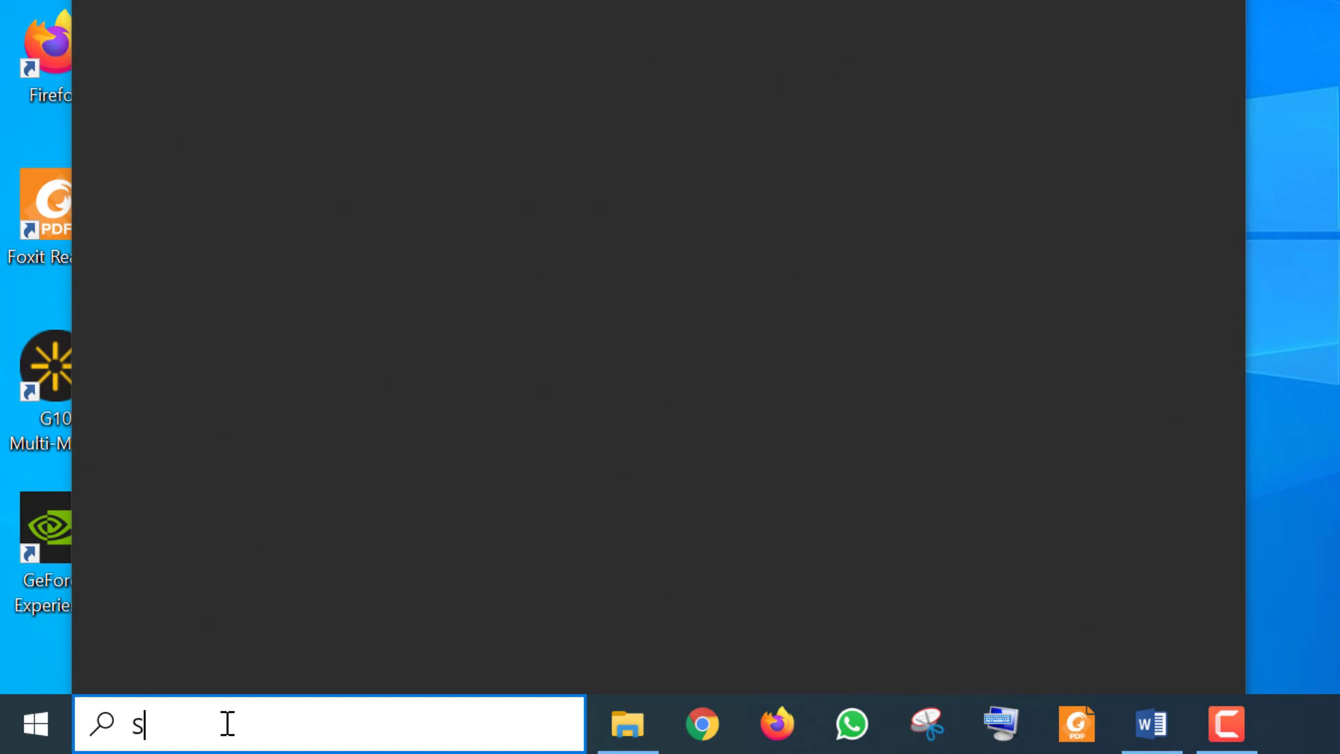
type("S")
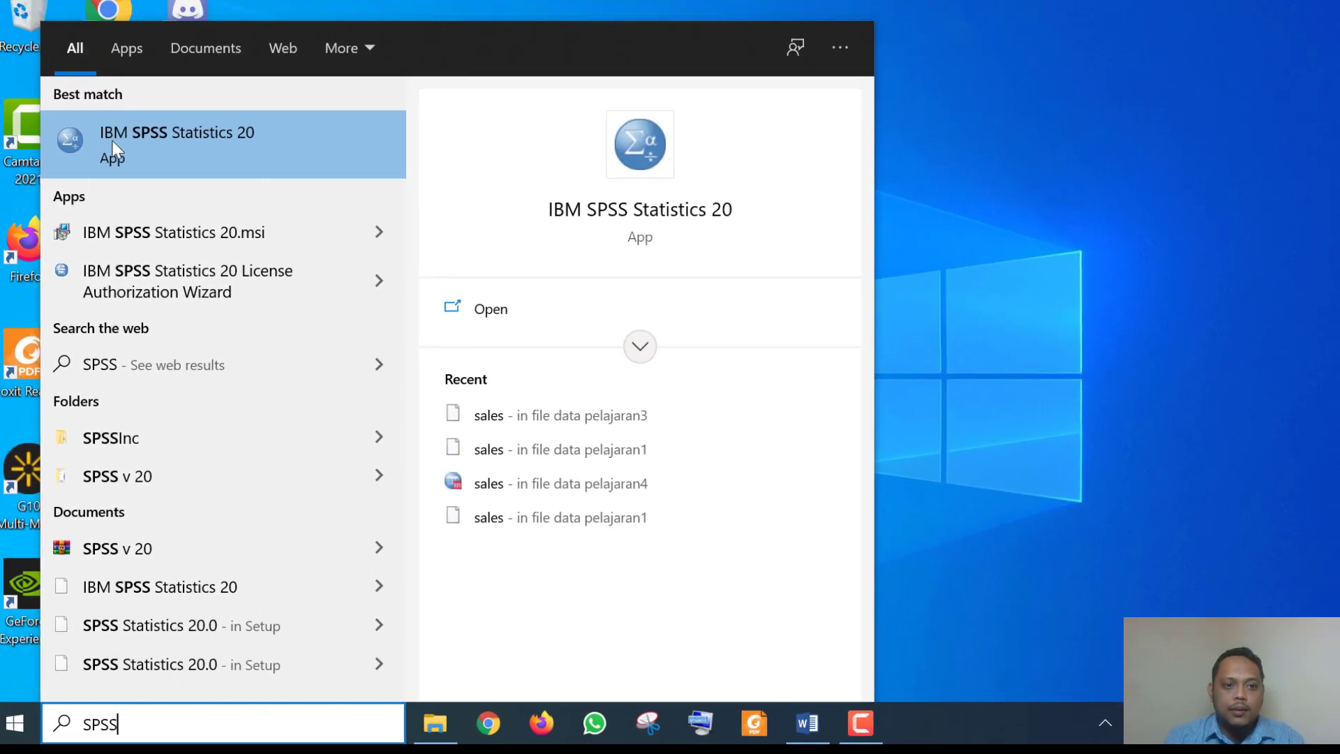
left_click(1032, 331)
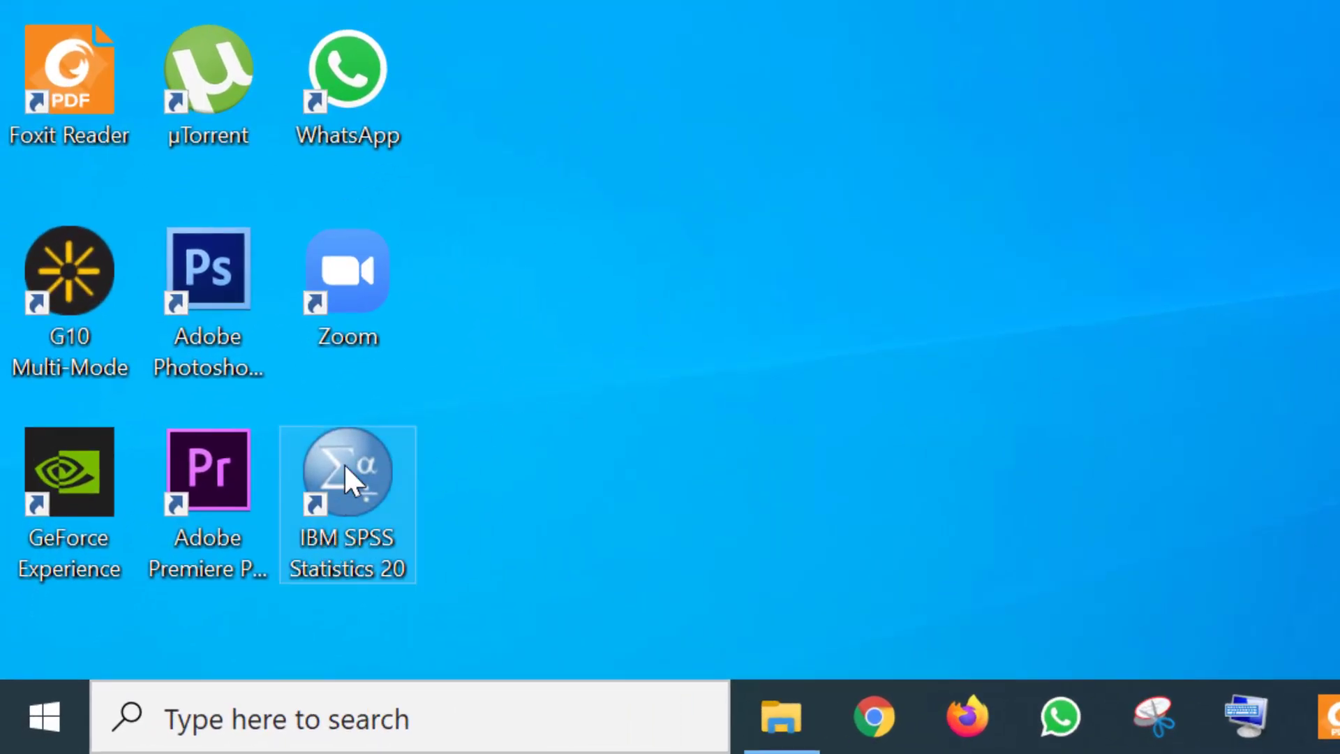
Launch IBM SPSS Statistics 20 from the desktop and dismiss its startup dialog without opening a data source.
double_click(344, 466)
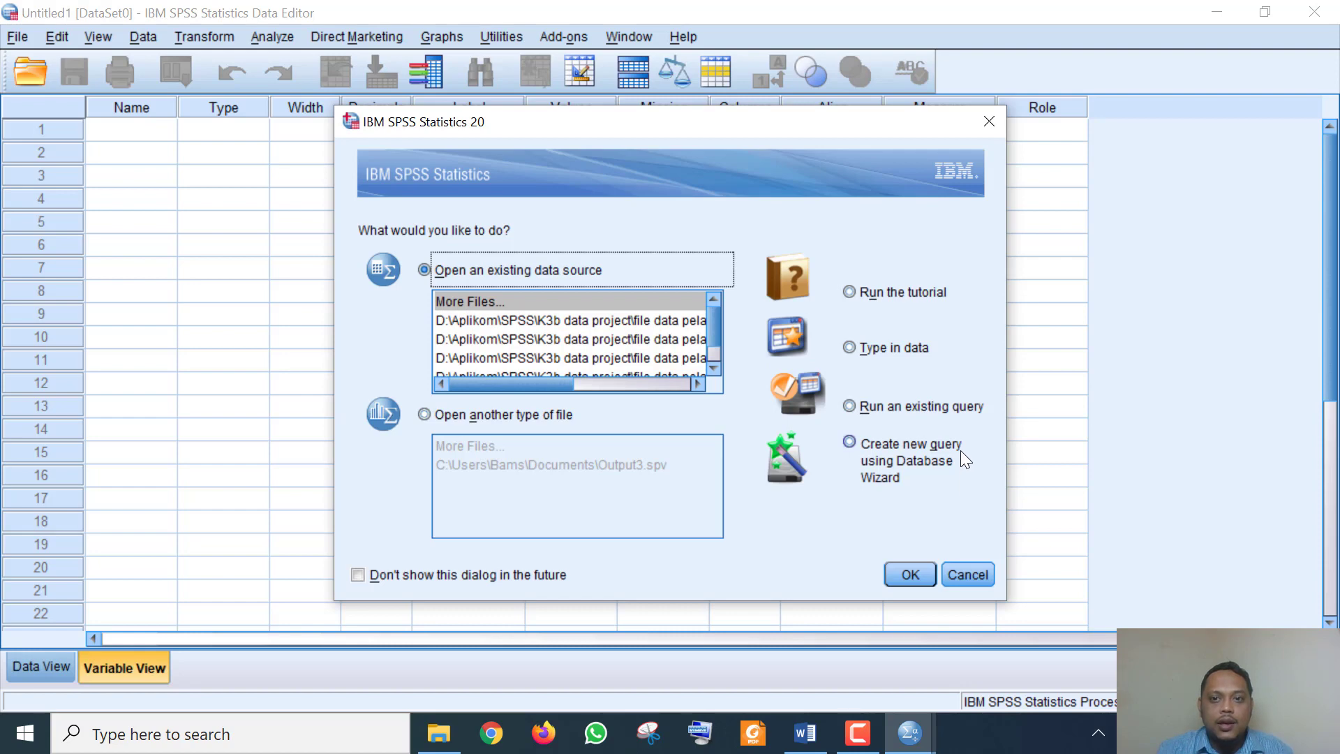
left_click(966, 574)
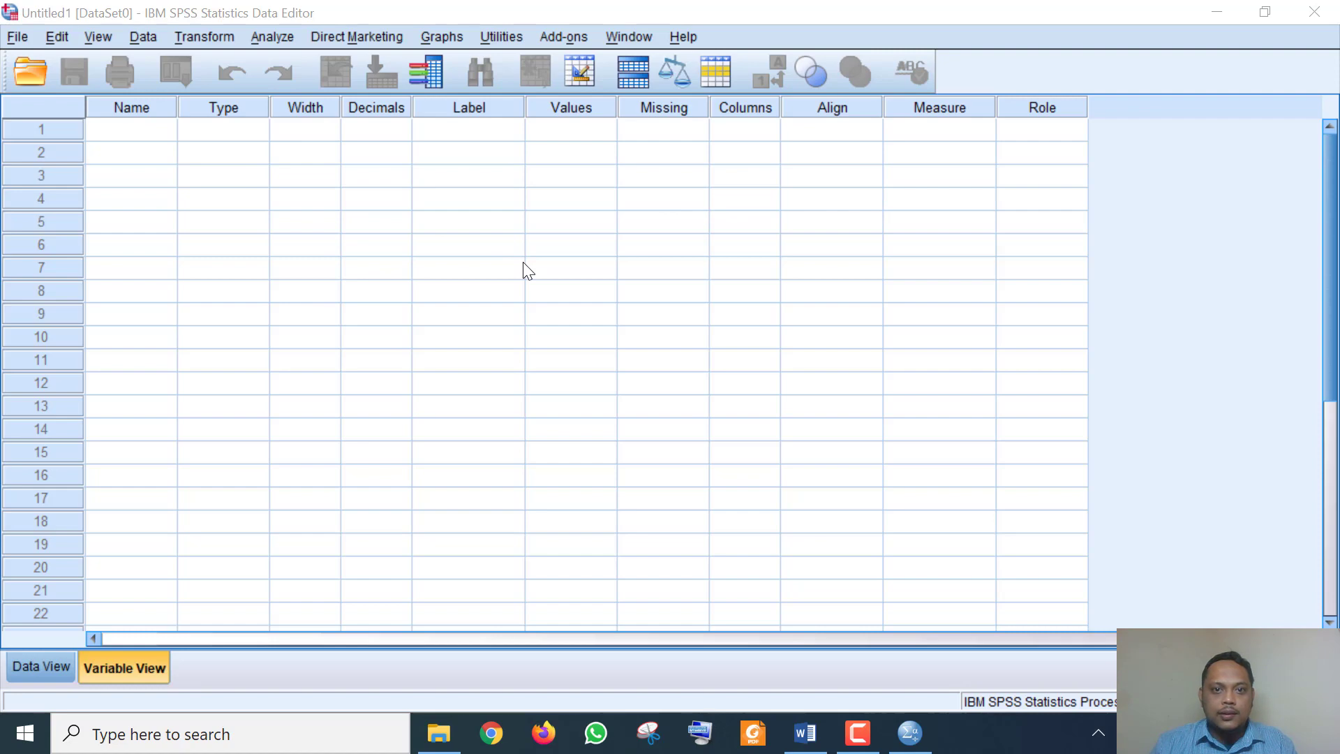
Define the first variable in Variable View with the name NAMA.
left_click(31, 672)
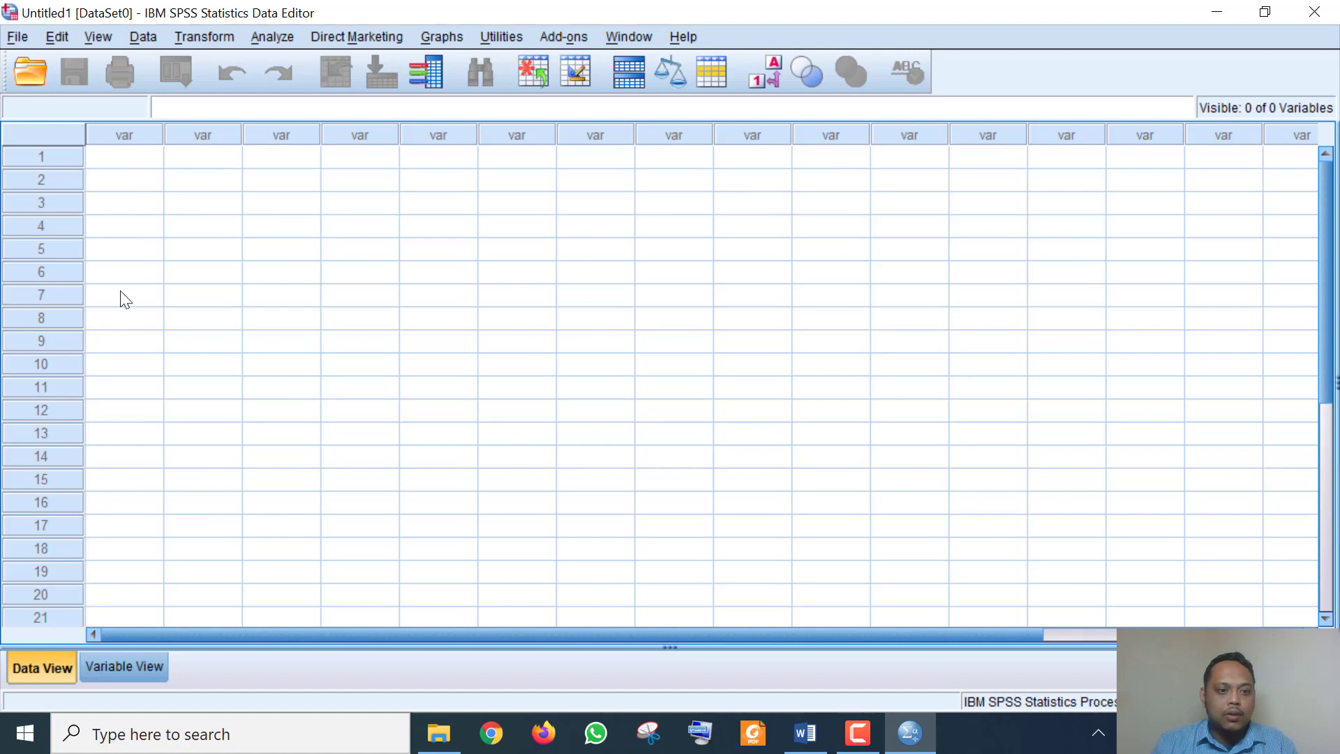
left_click(120, 670)
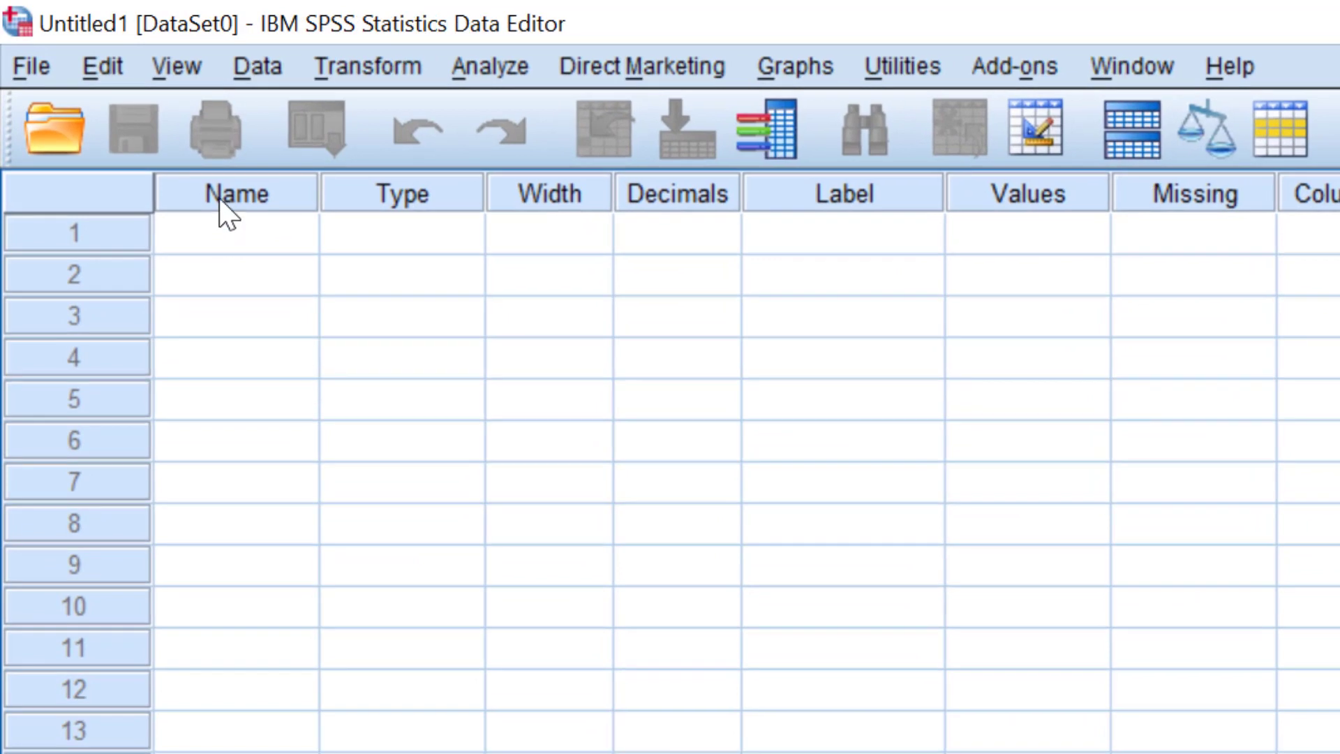
left_click(233, 241)
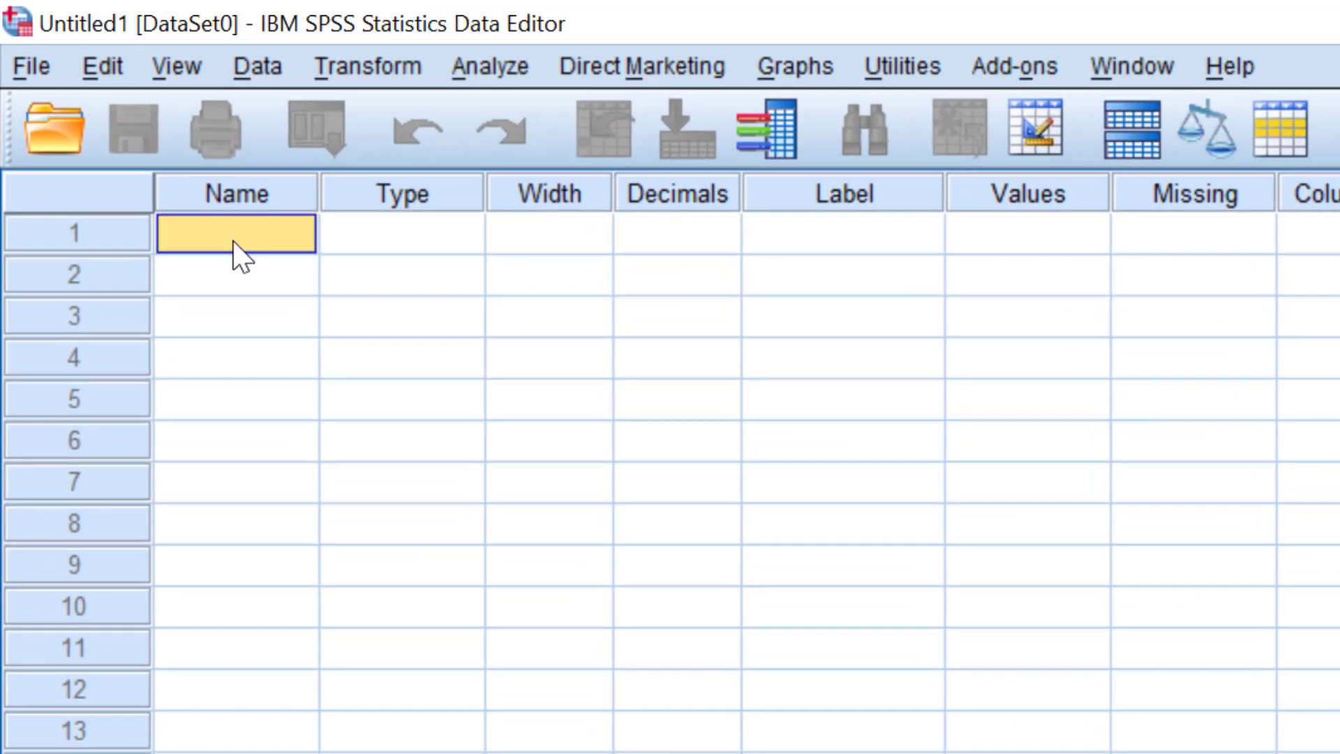
type("NAMA")
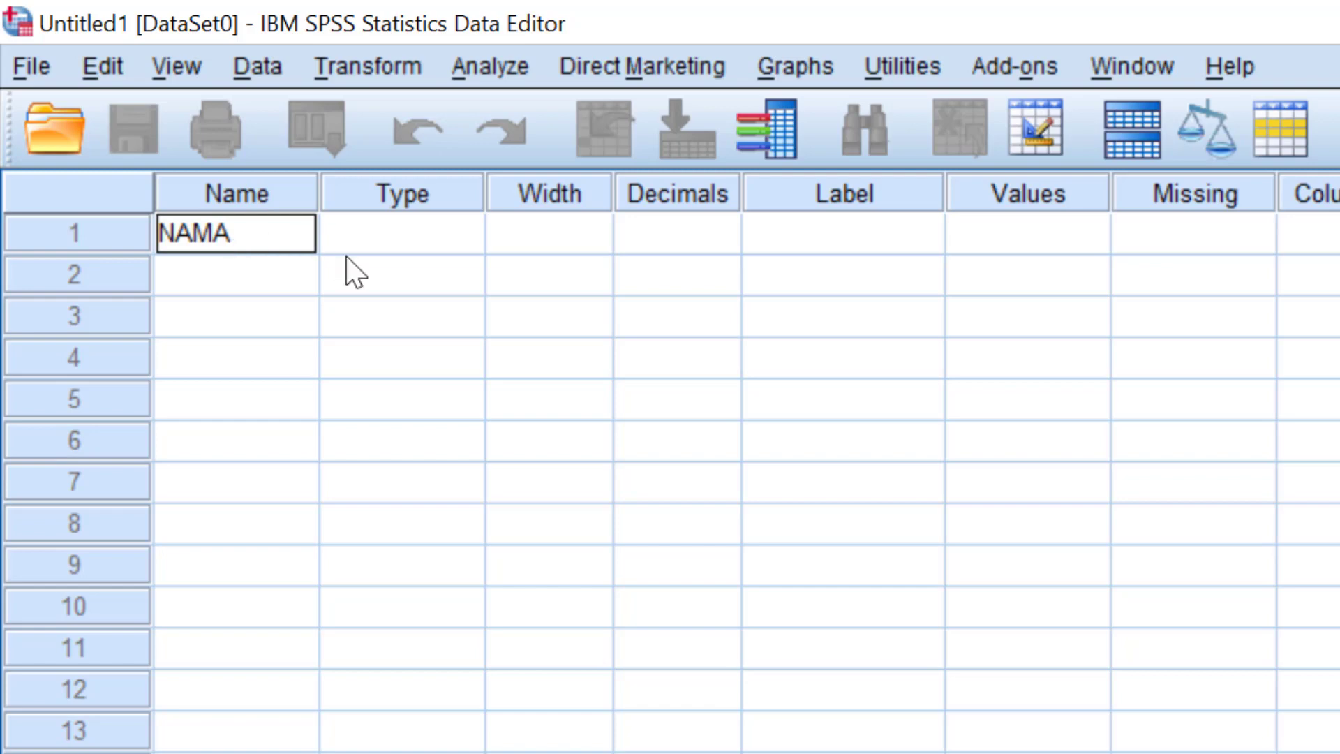
key("Return")
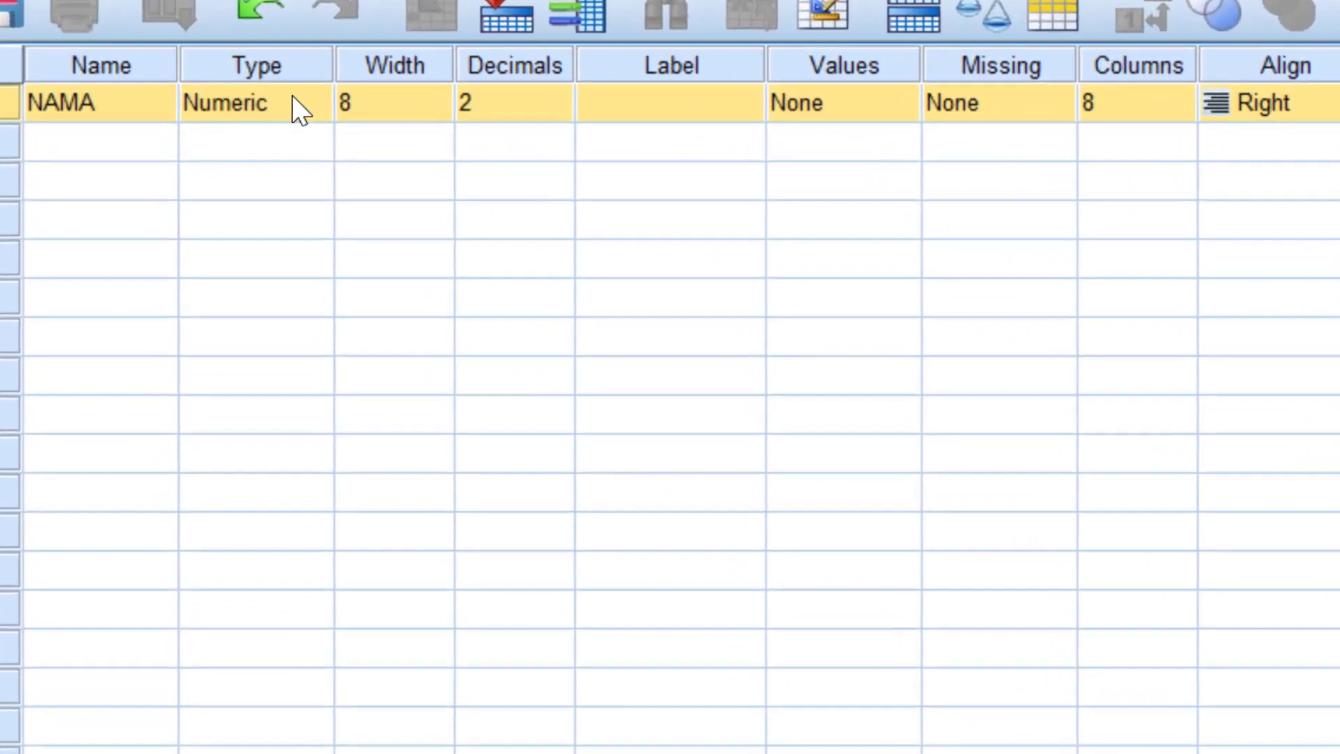
Set the NAMA variable's type to String with a length of 10 characters.
left_click(291, 101)
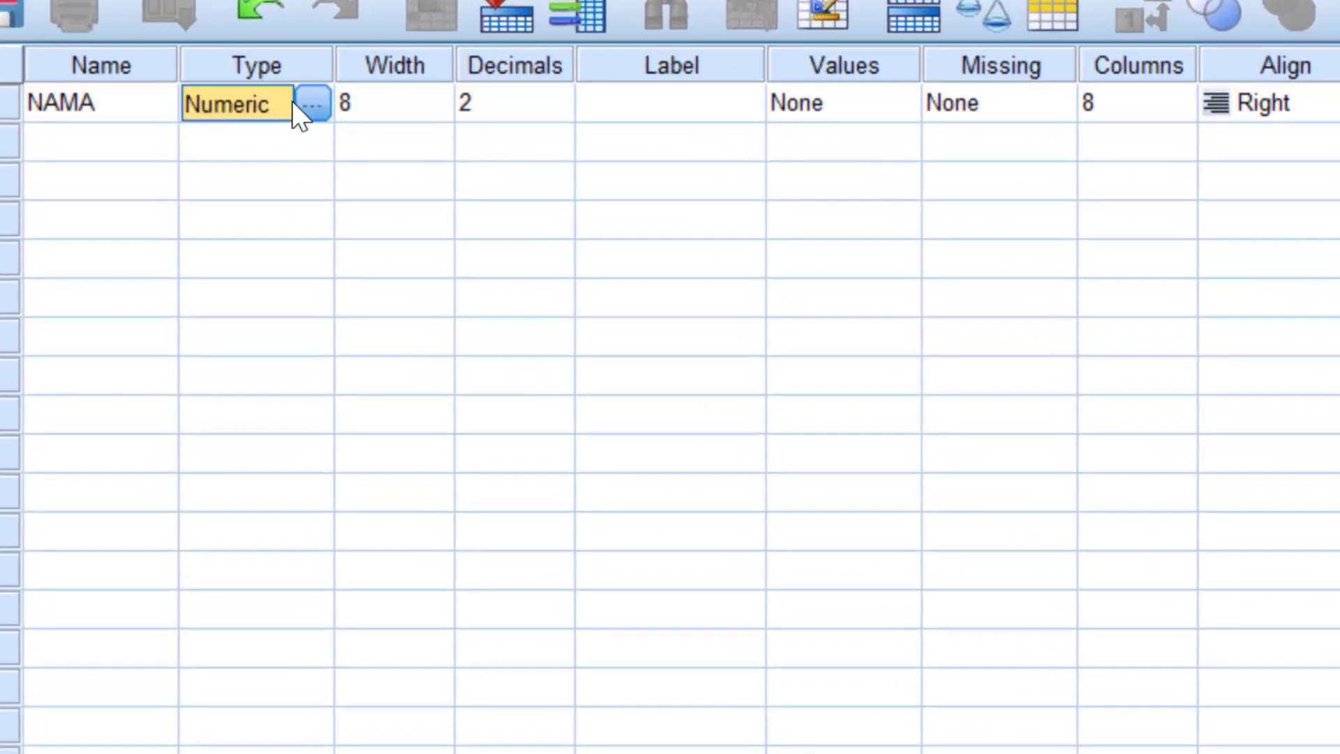
left_click(312, 105)
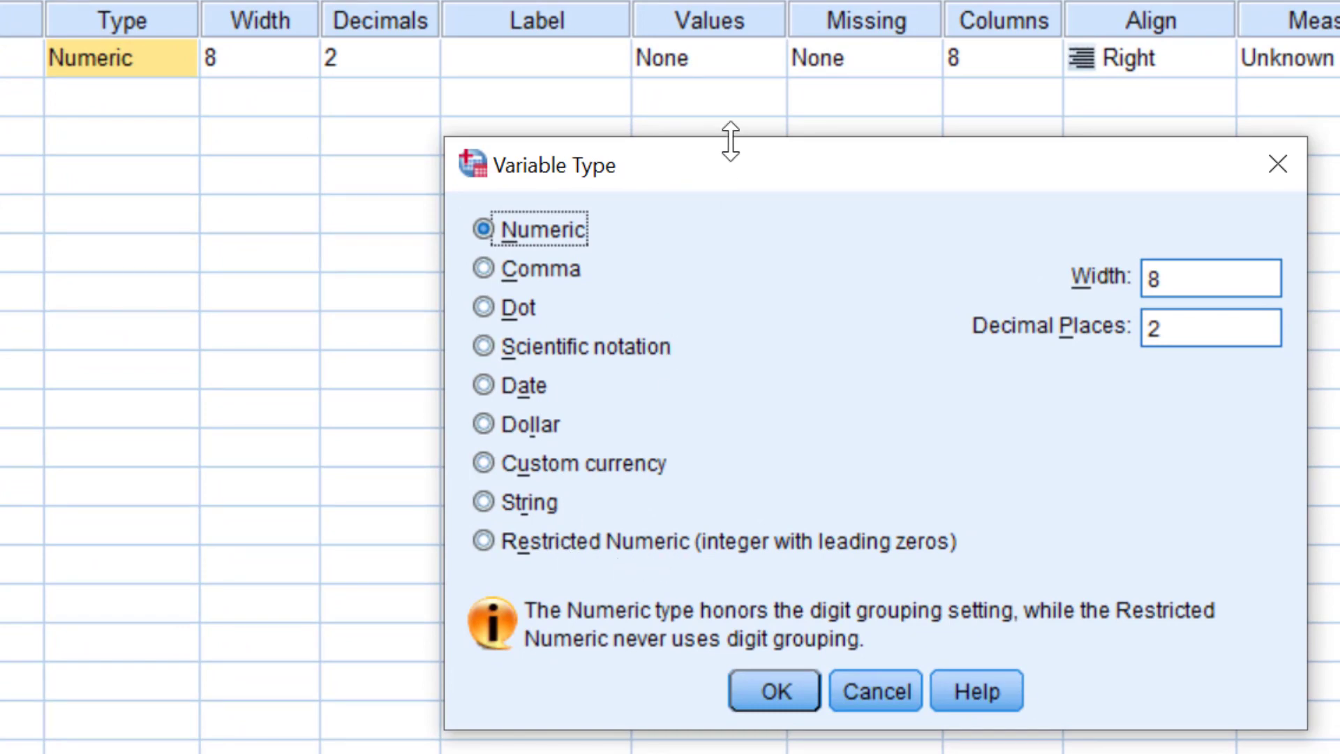
left_click_drag(760, 178, 799, 134)
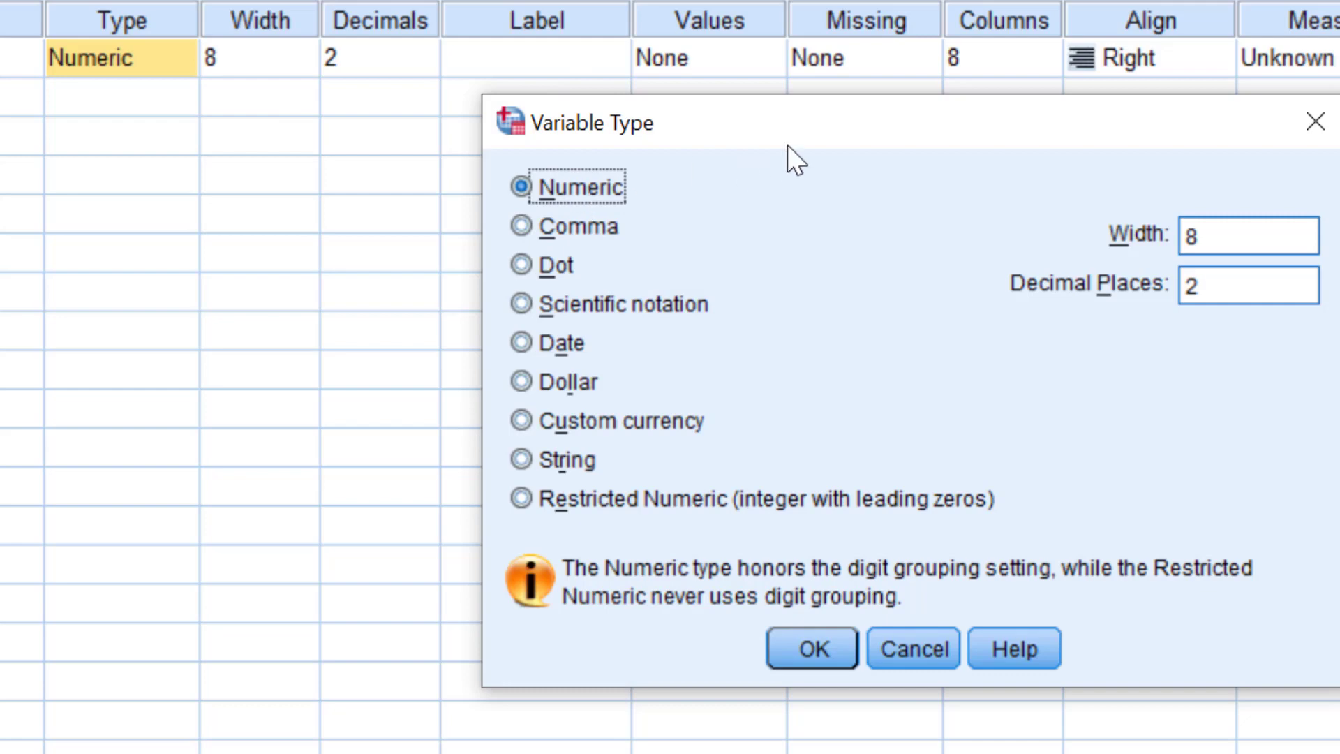
left_click_drag(772, 127, 609, 110)
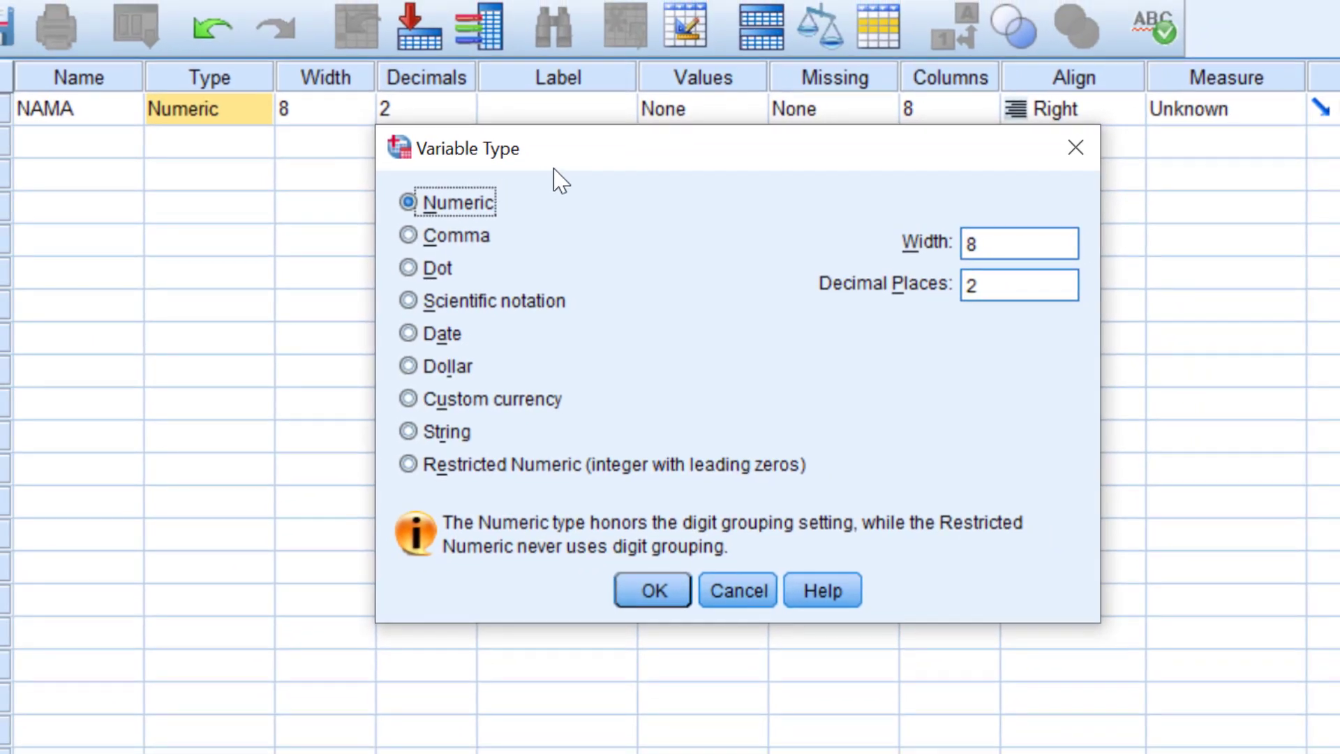
left_click(409, 436)
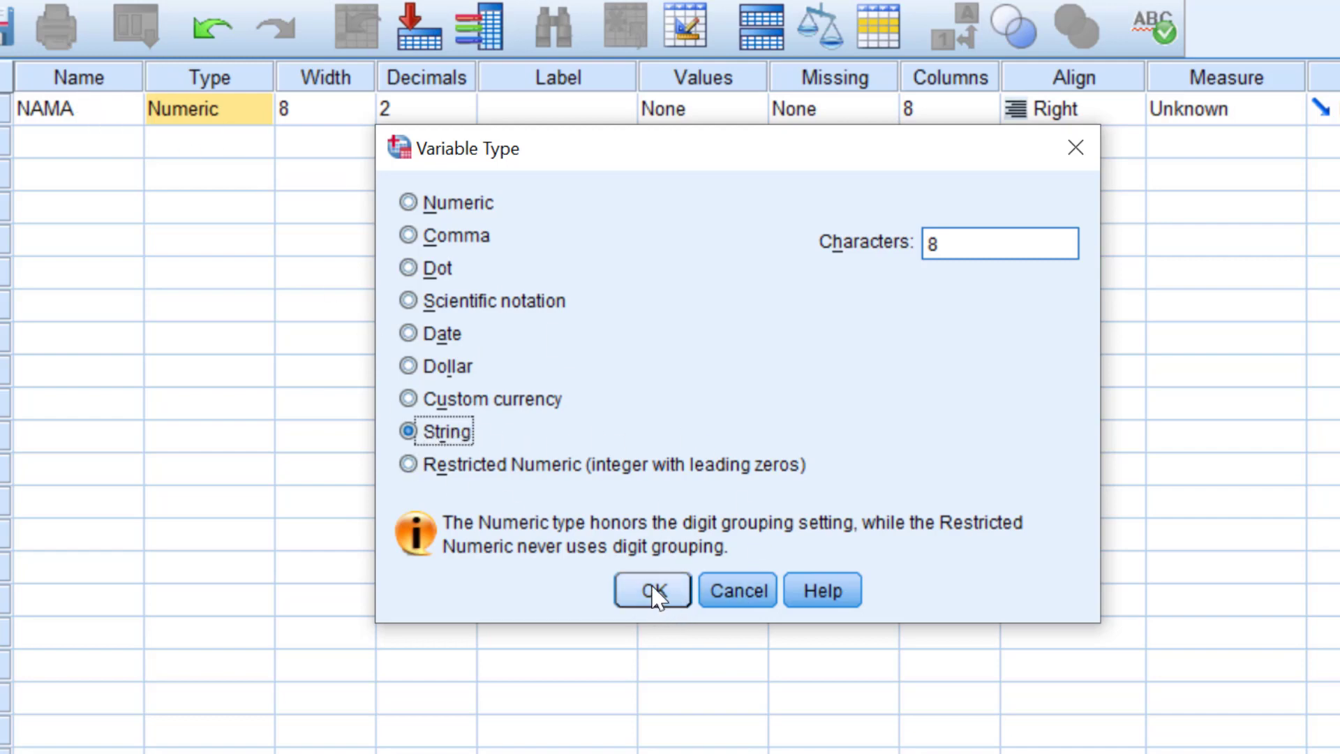
double_click(936, 244)
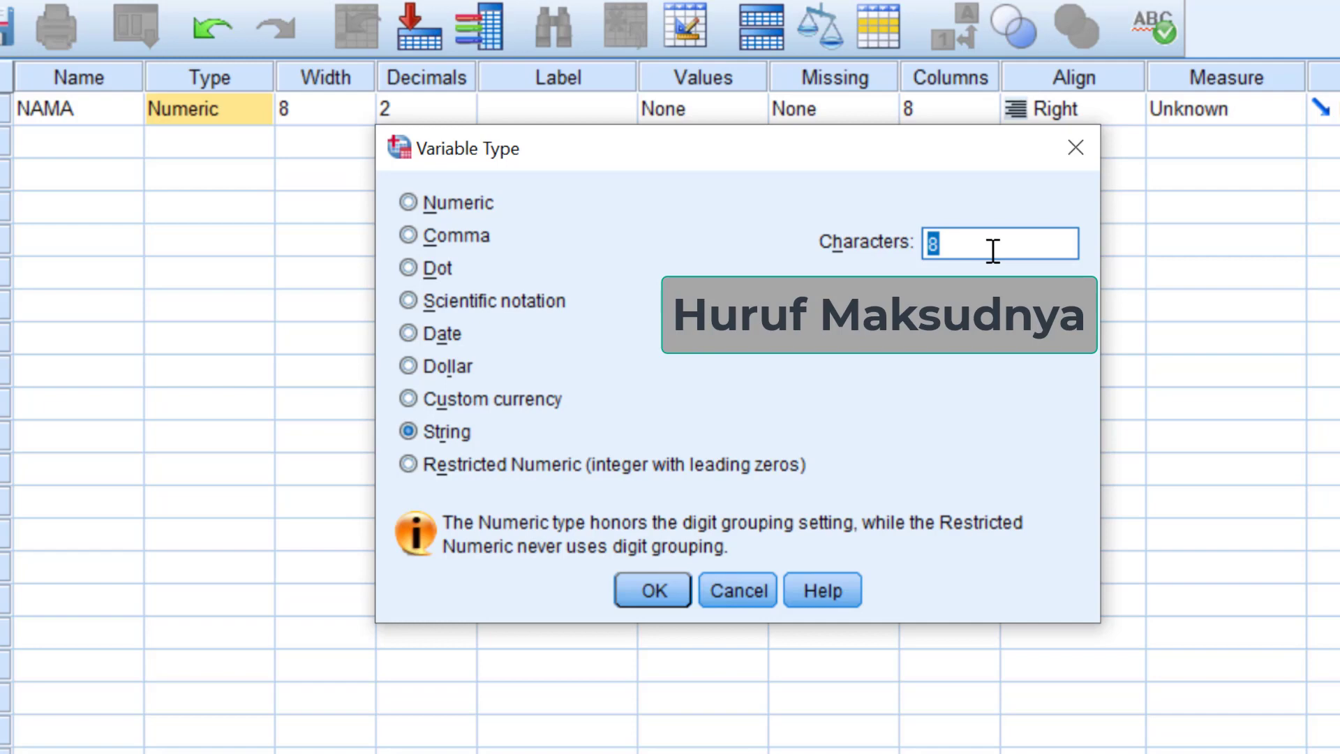
type("10")
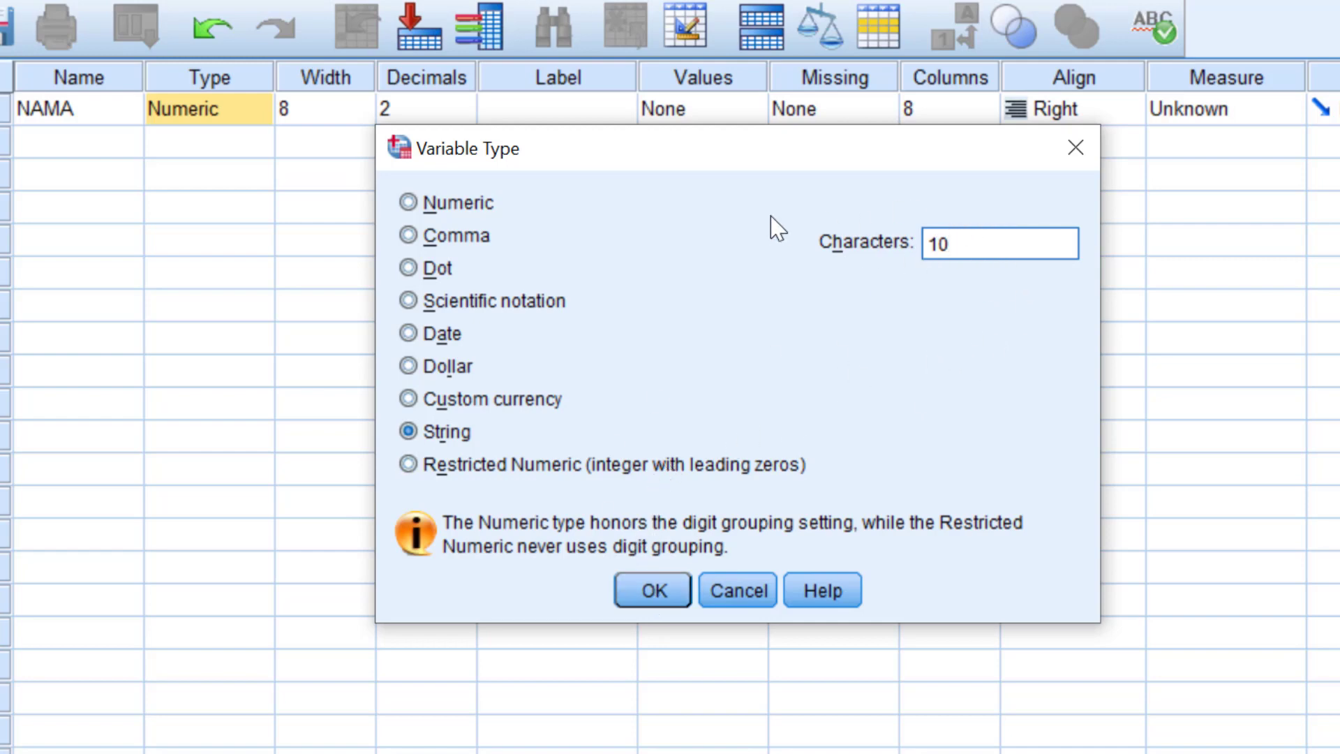
left_click(656, 591)
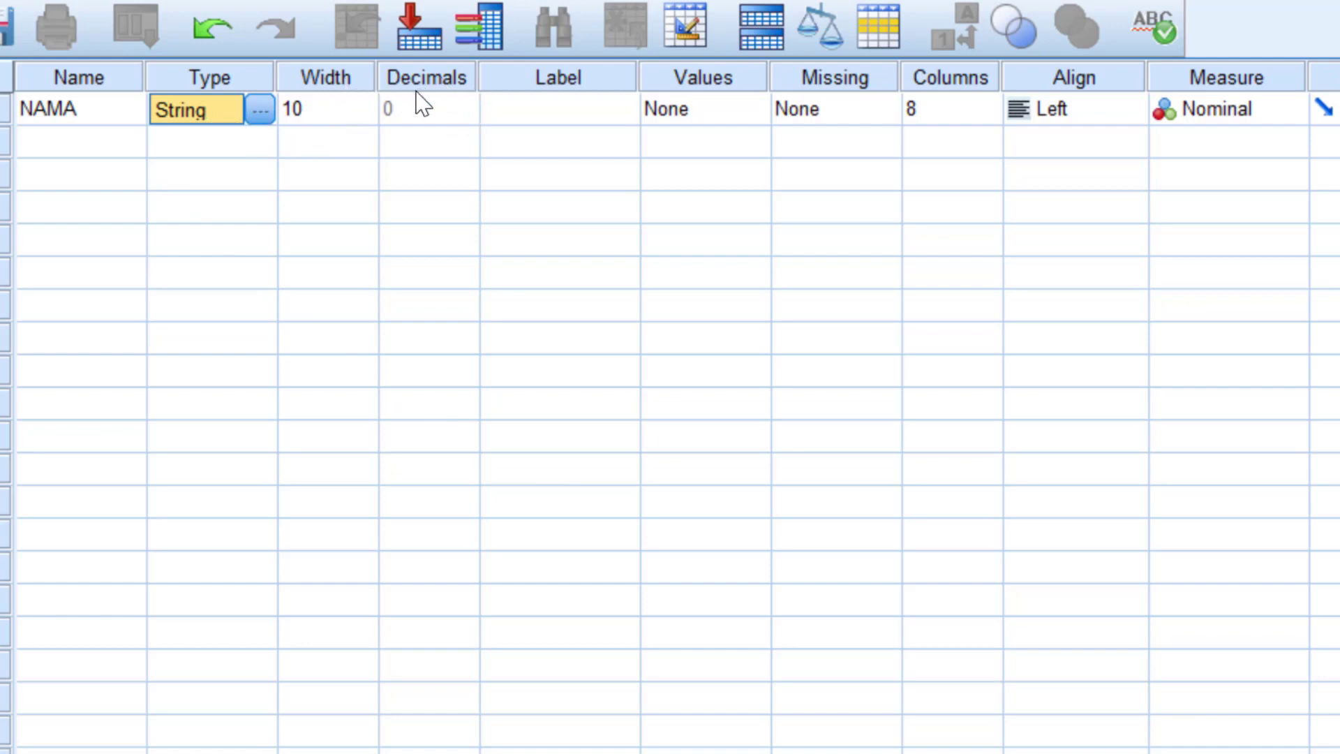
left_click(400, 120)
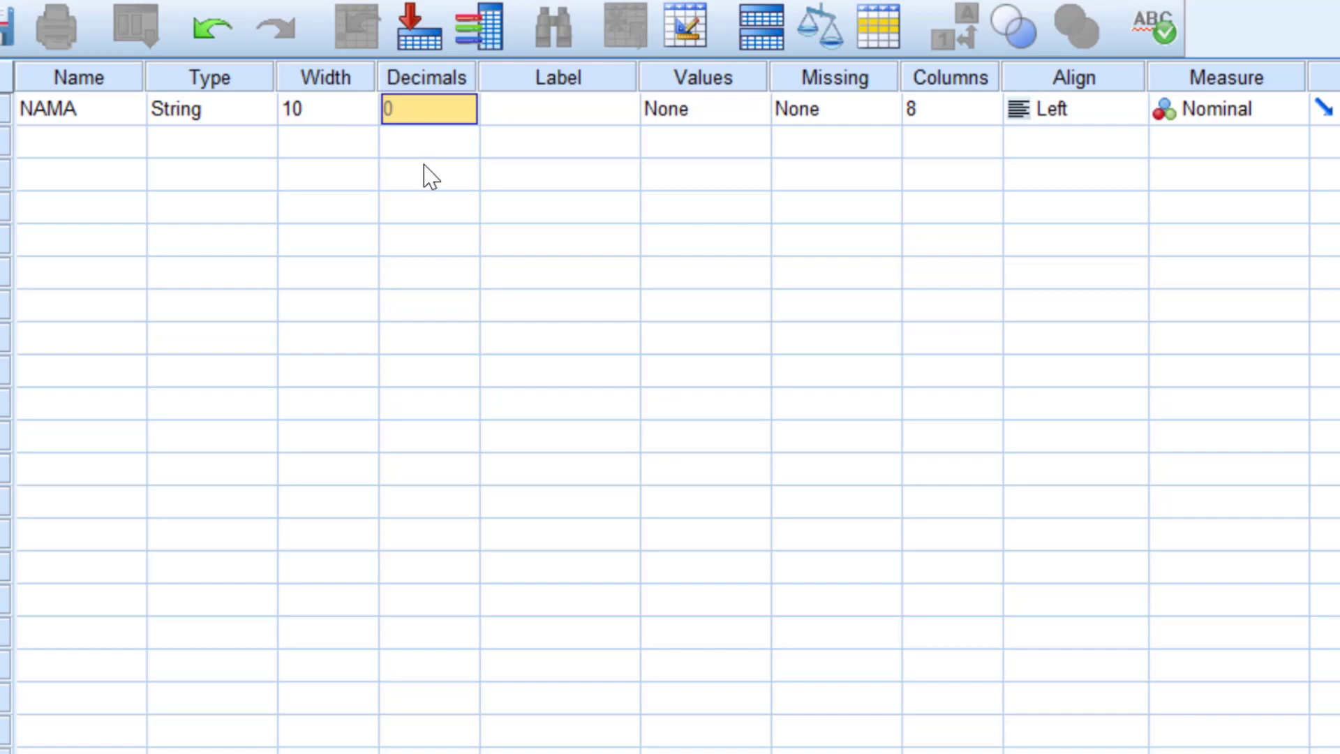
left_click(424, 166)
left_click(426, 113)
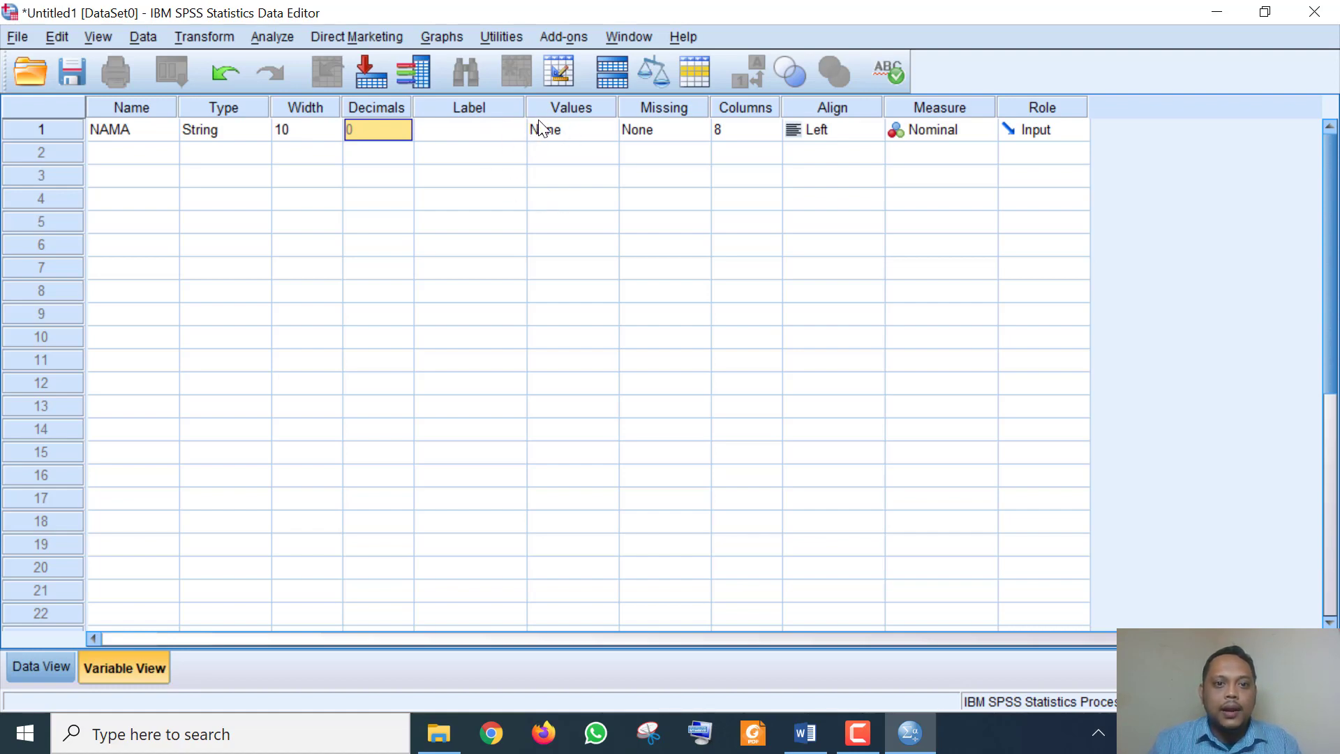
Enter NAMA as the label of the NAMA variable.
left_click(493, 130)
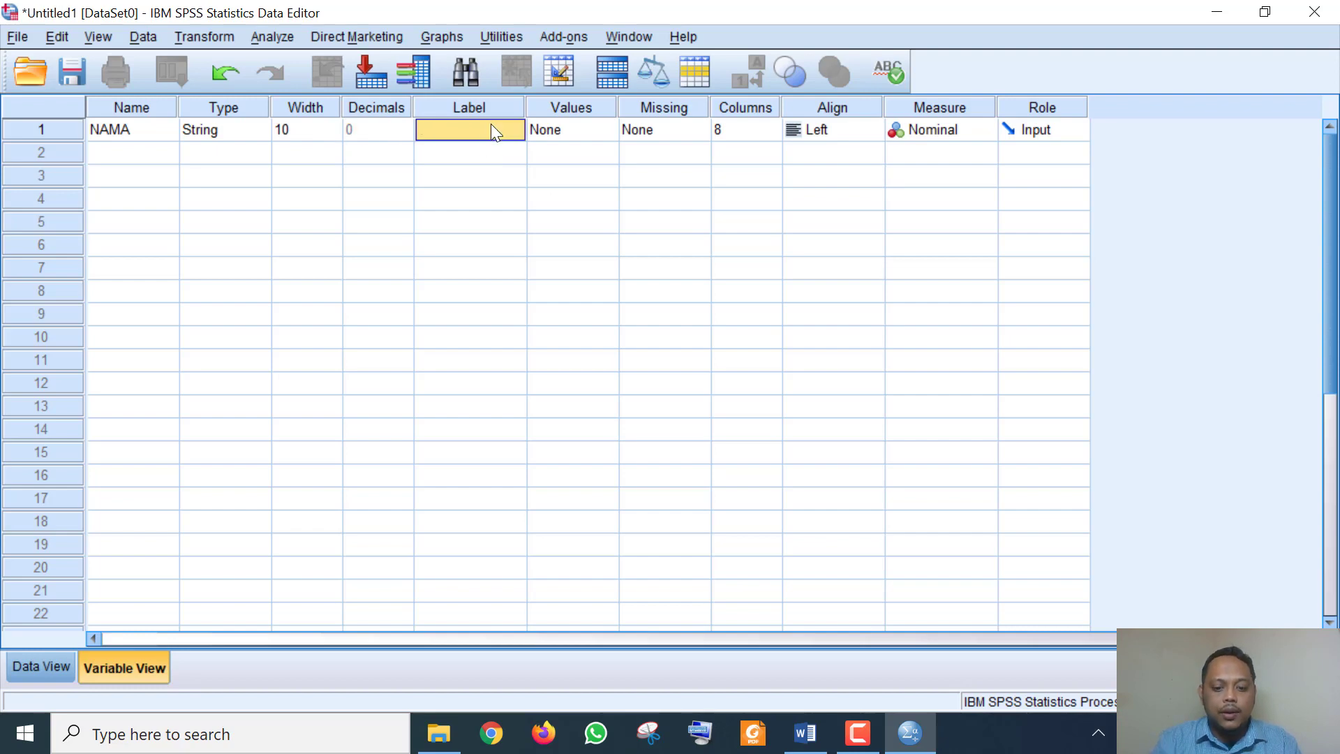
type("NAMA")
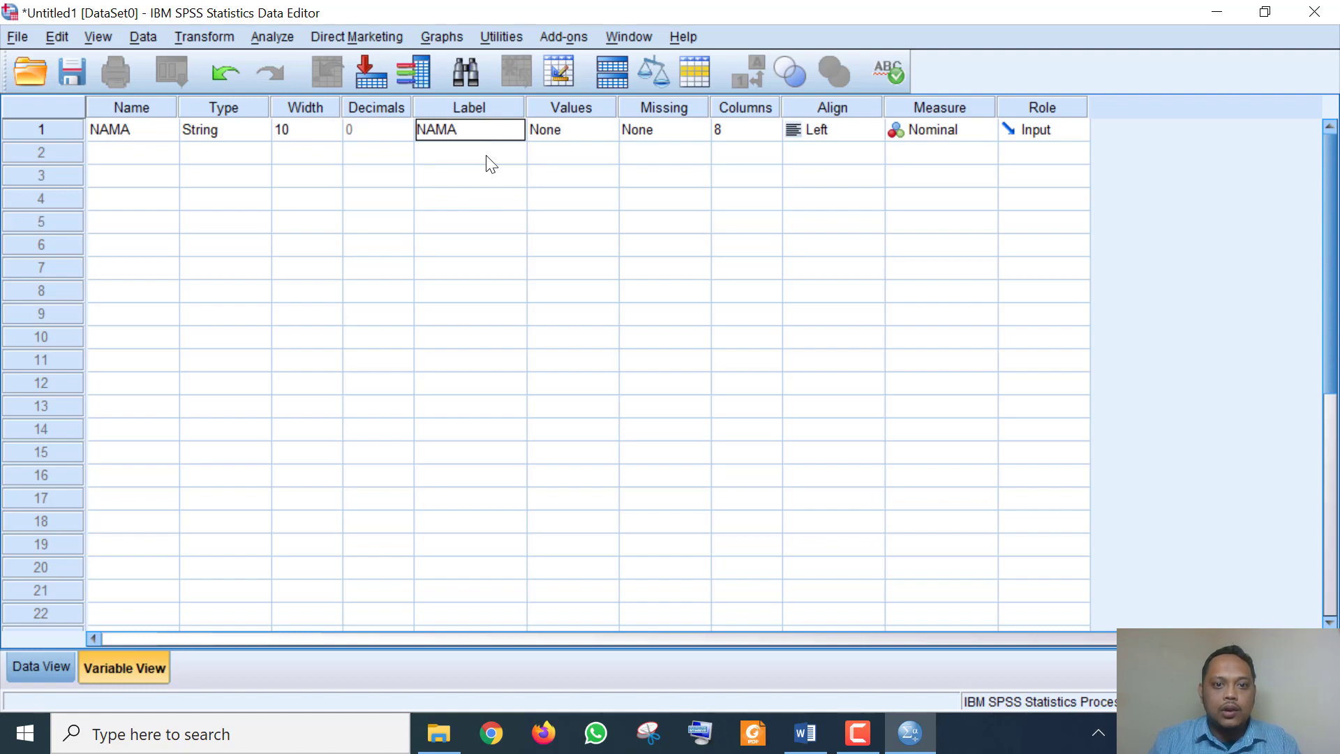
left_click(504, 144)
Inspect the value label settings of the NAMA variable and the empty second row, closing them without defining any labels.
left_click(587, 134)
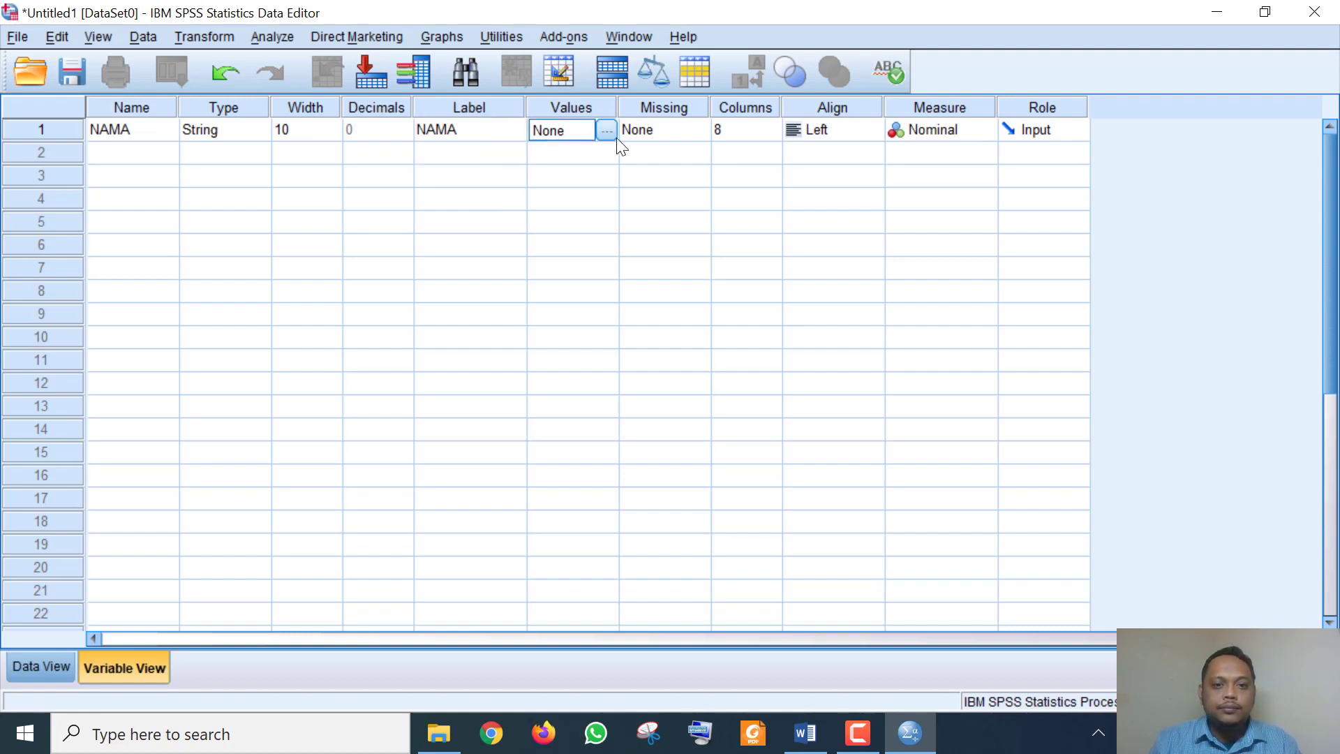
left_click(605, 130)
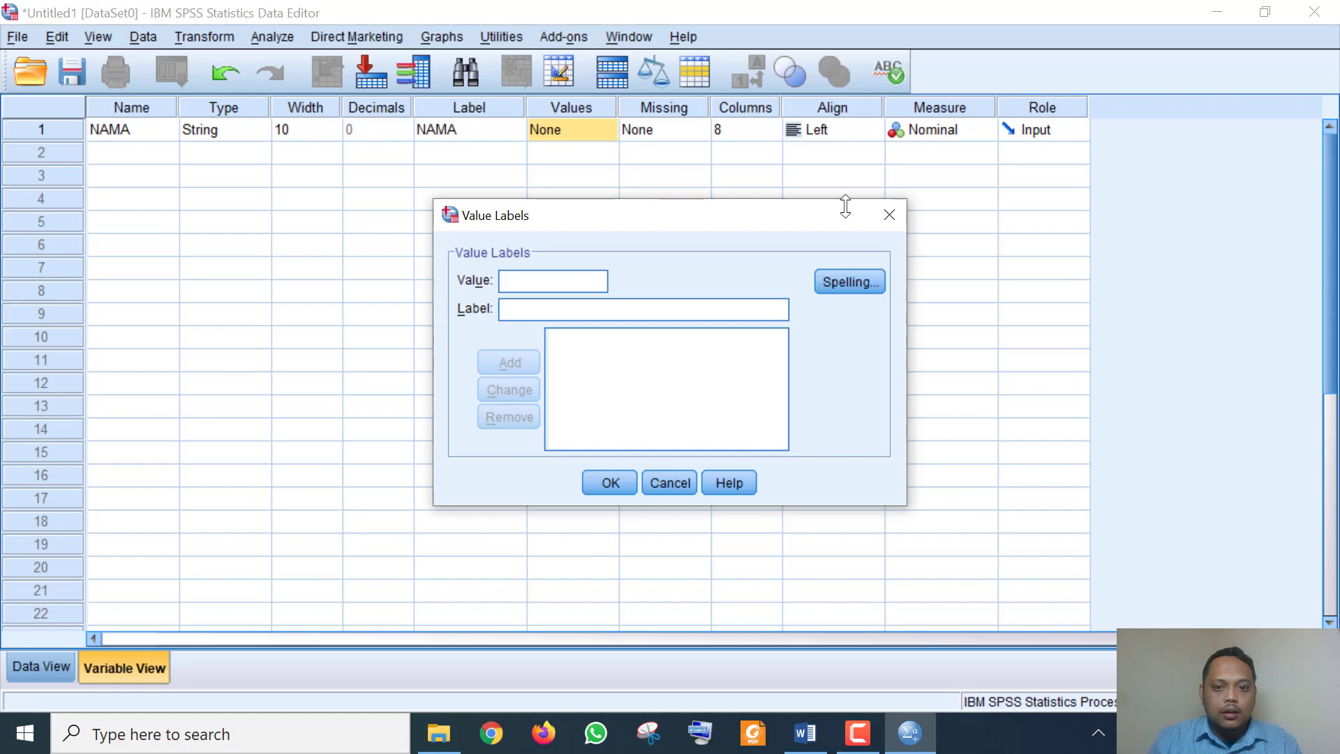
left_click(889, 215)
left_click(603, 151)
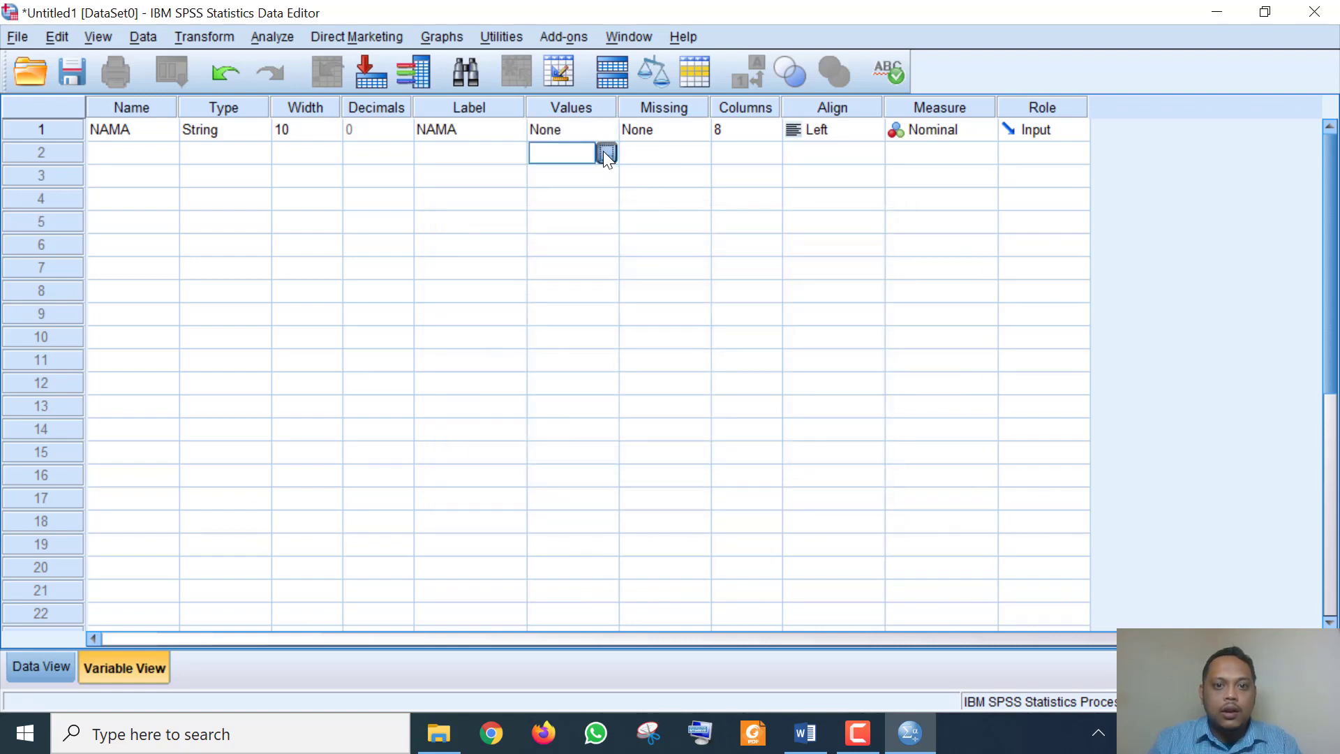
left_click(604, 151)
left_click(885, 217)
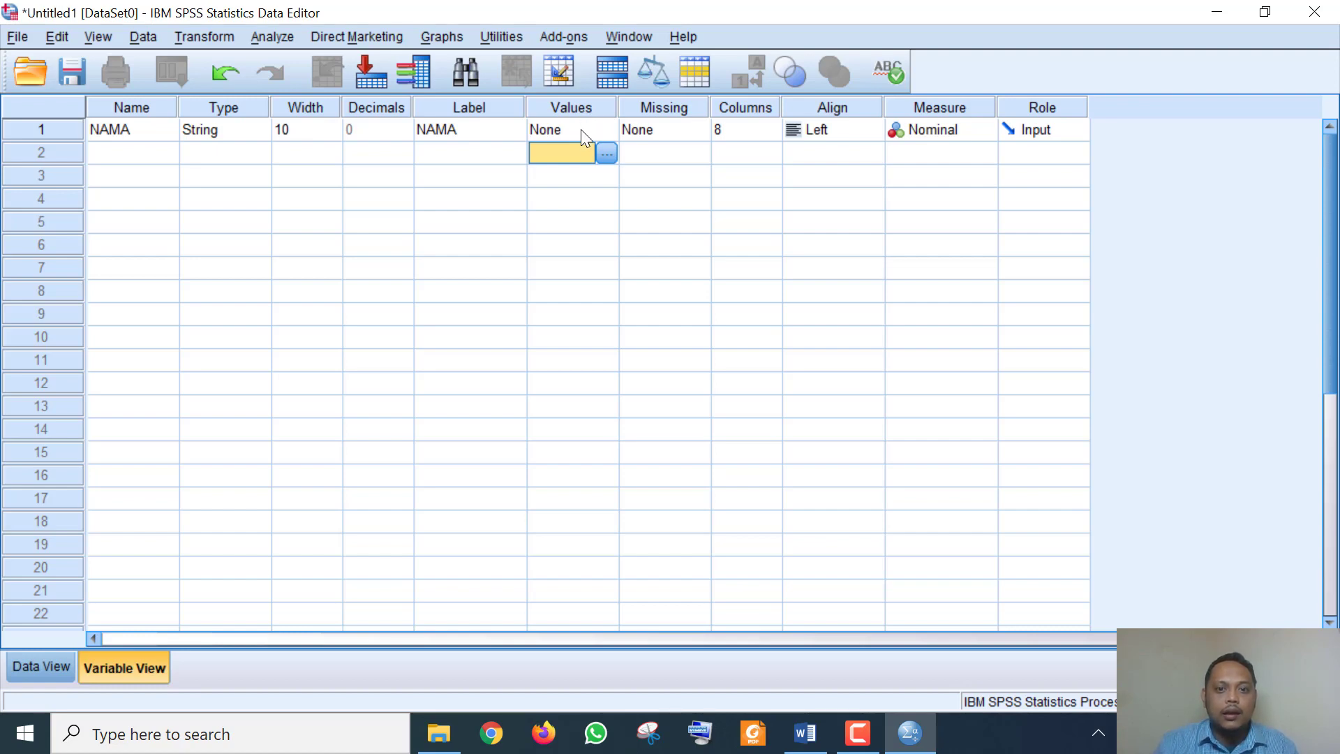
double_click(602, 130)
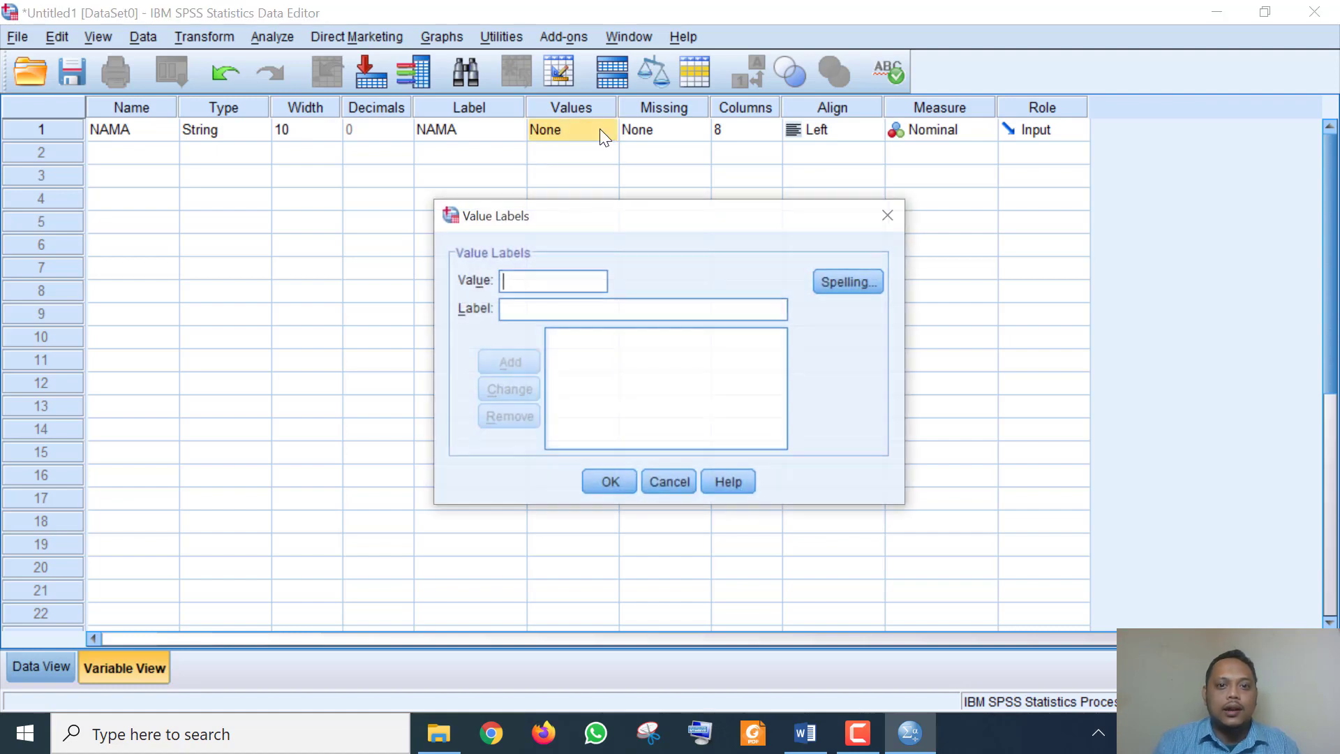
left_click(886, 213)
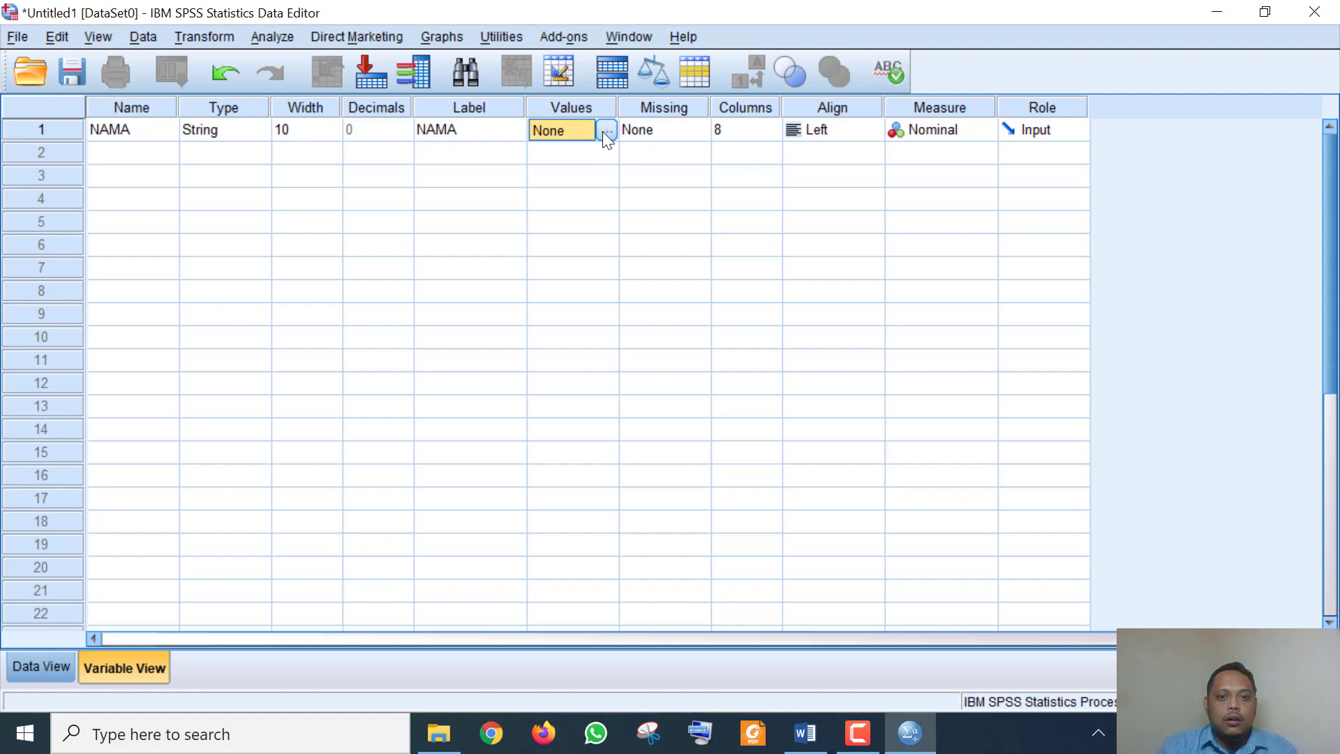
double_click(610, 159)
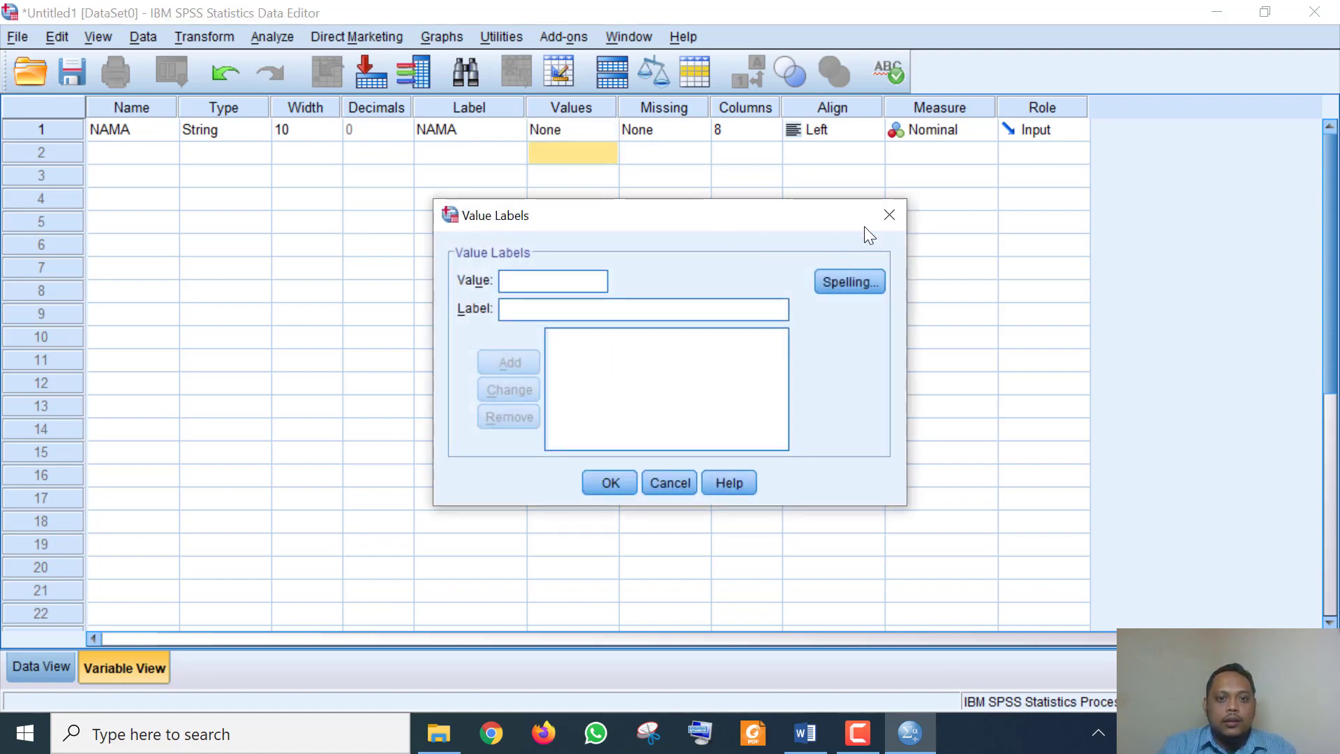
left_click(889, 216)
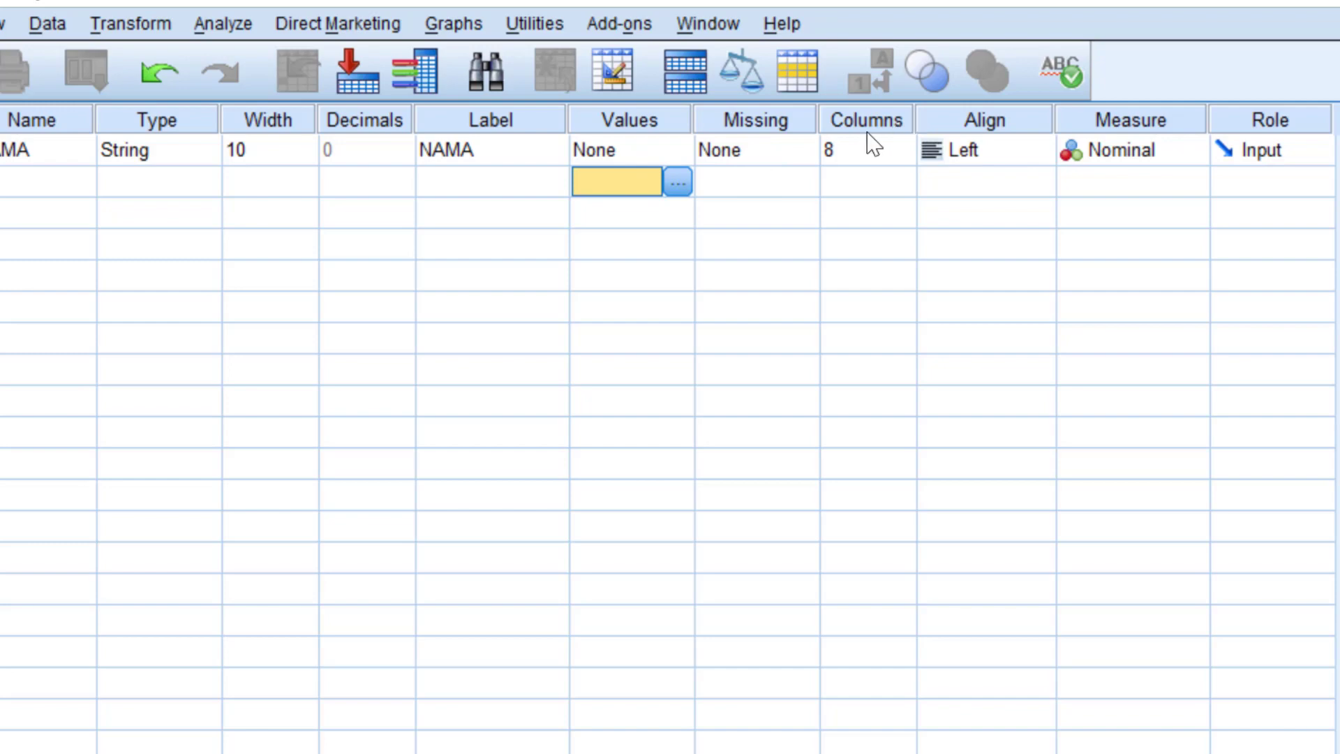
Examine the column width, alignment and measurement level options available for the NAMA variable.
left_click(850, 148)
left_click(942, 215)
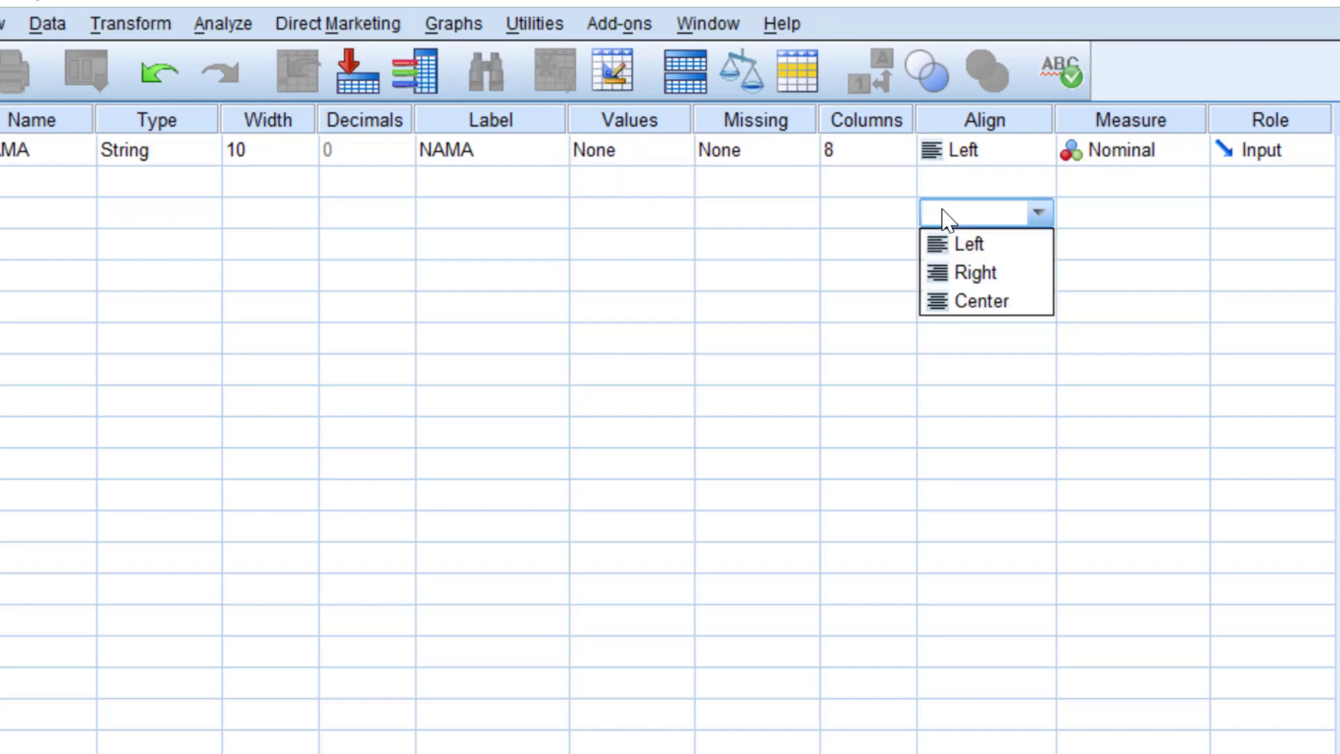
left_click(975, 223)
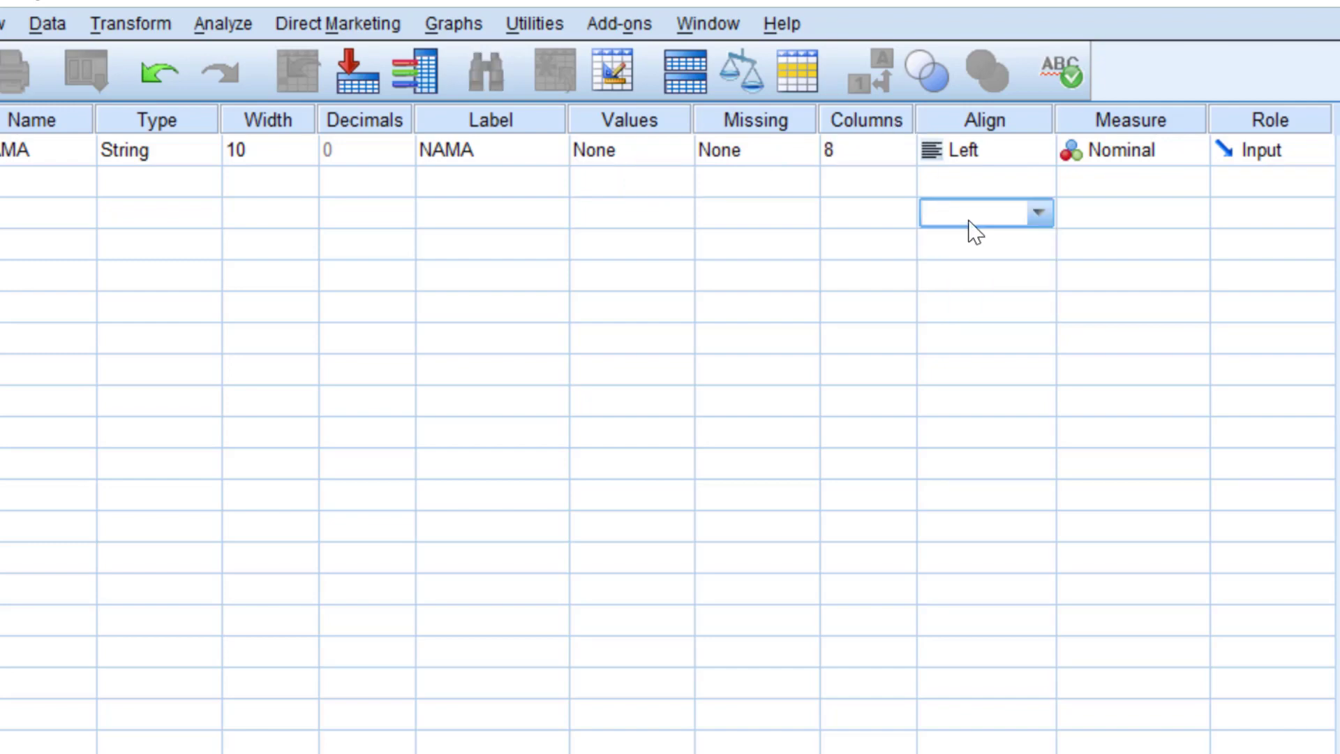
left_click(885, 213)
left_click(885, 183)
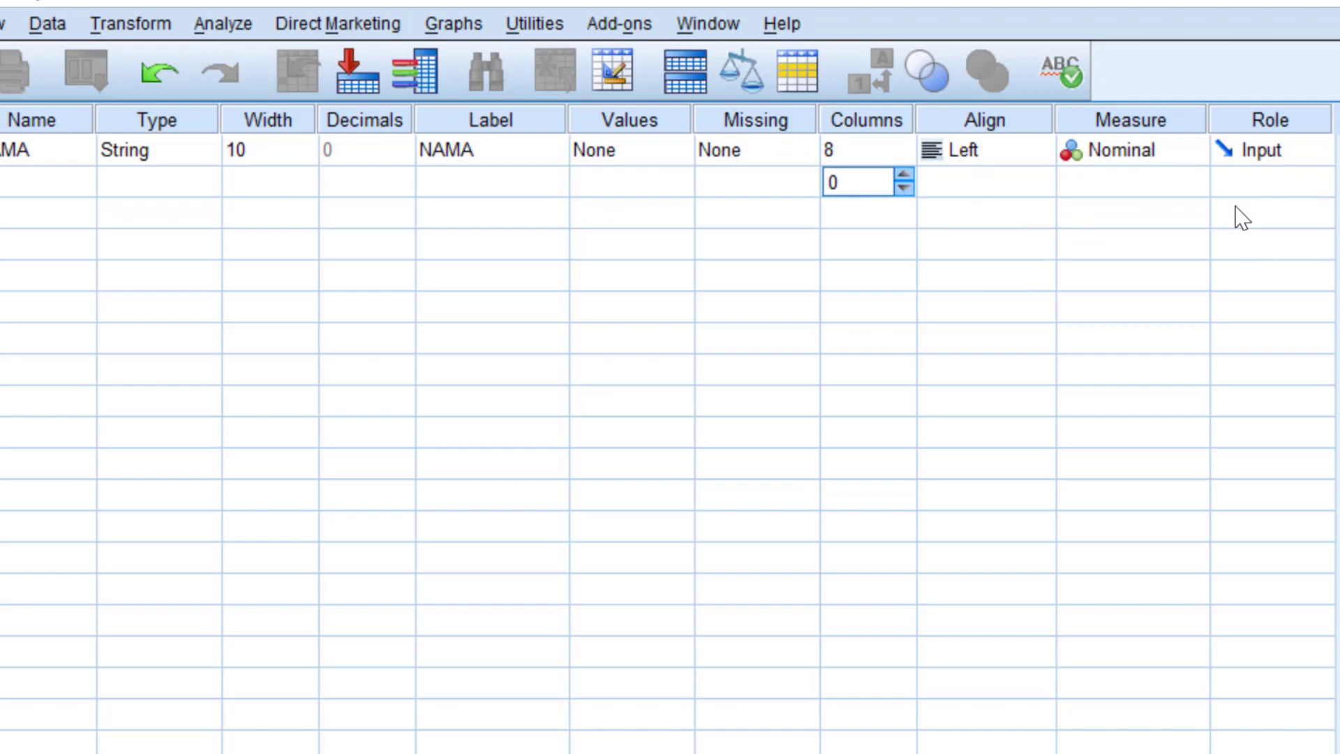
left_click(1005, 159)
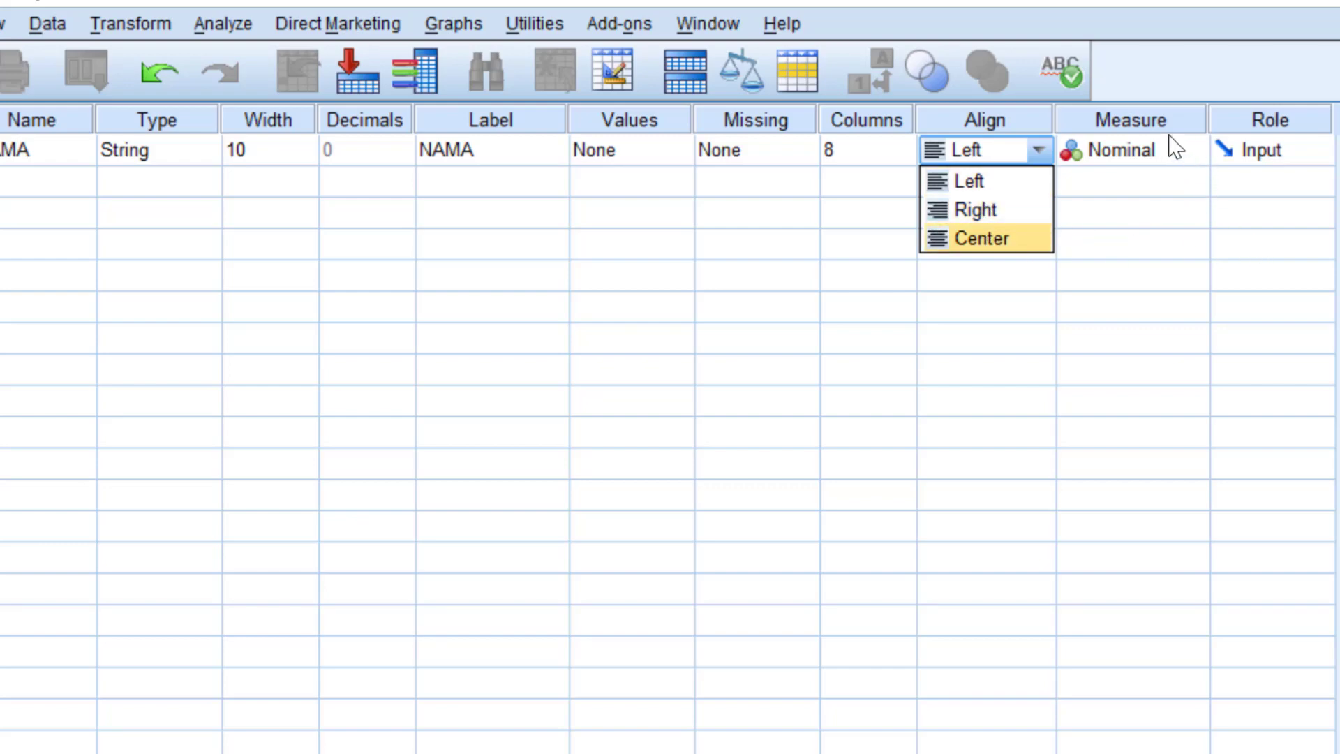
left_click(1192, 149)
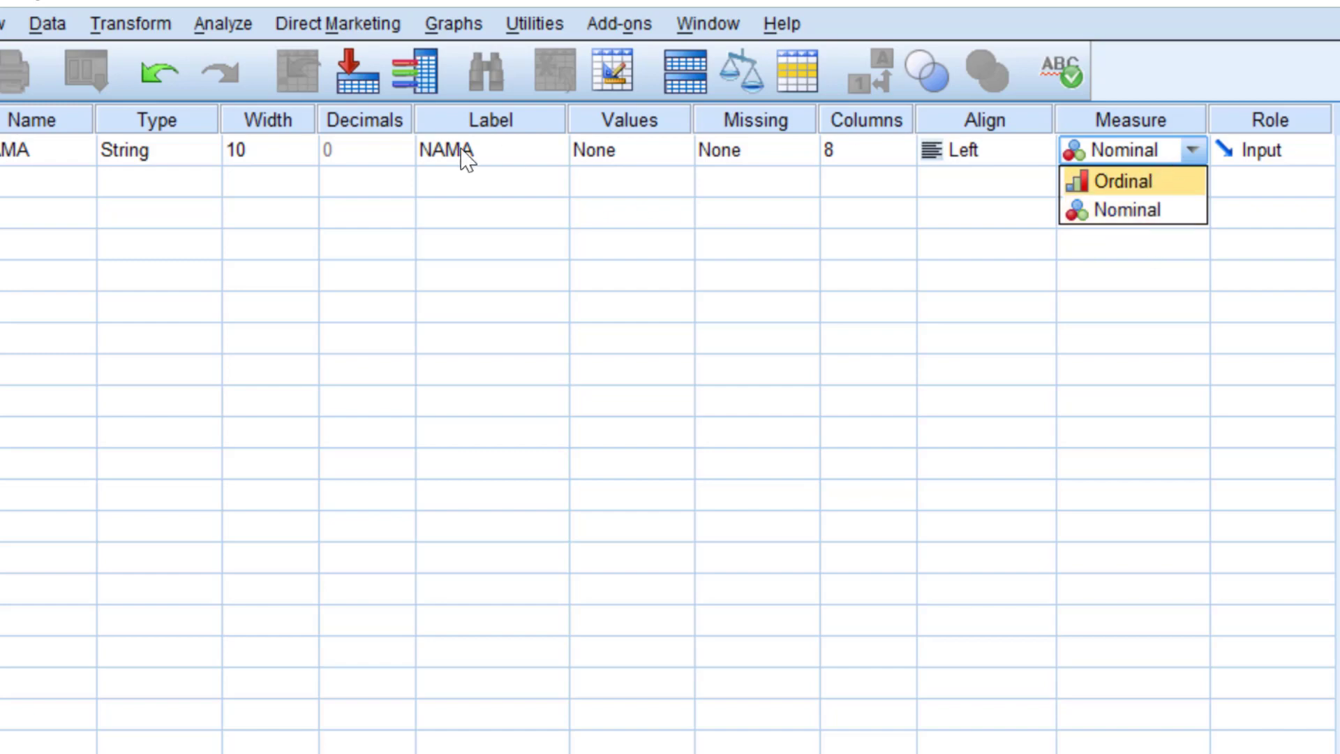
Examine the role options available for variables, leaving the NAMA variable's role as it is.
left_click(1275, 187)
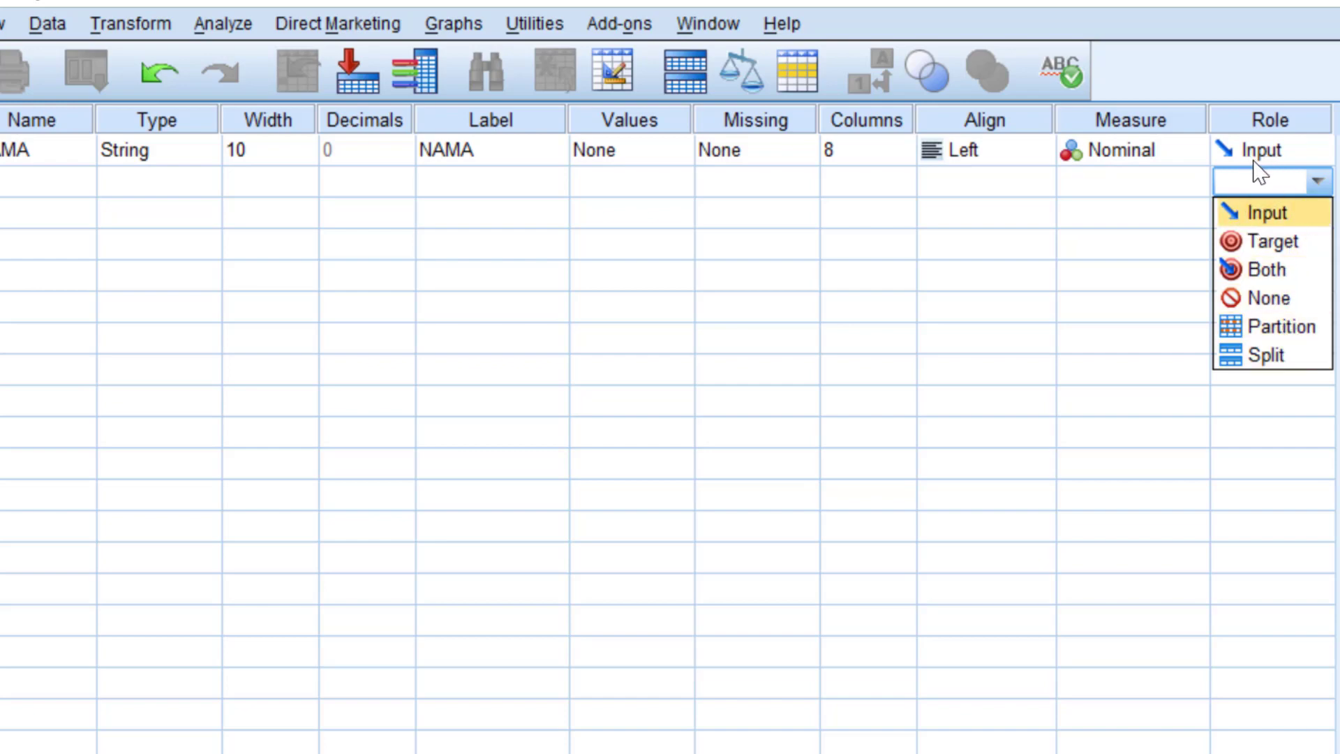
left_click(1333, 162)
left_click(1315, 150)
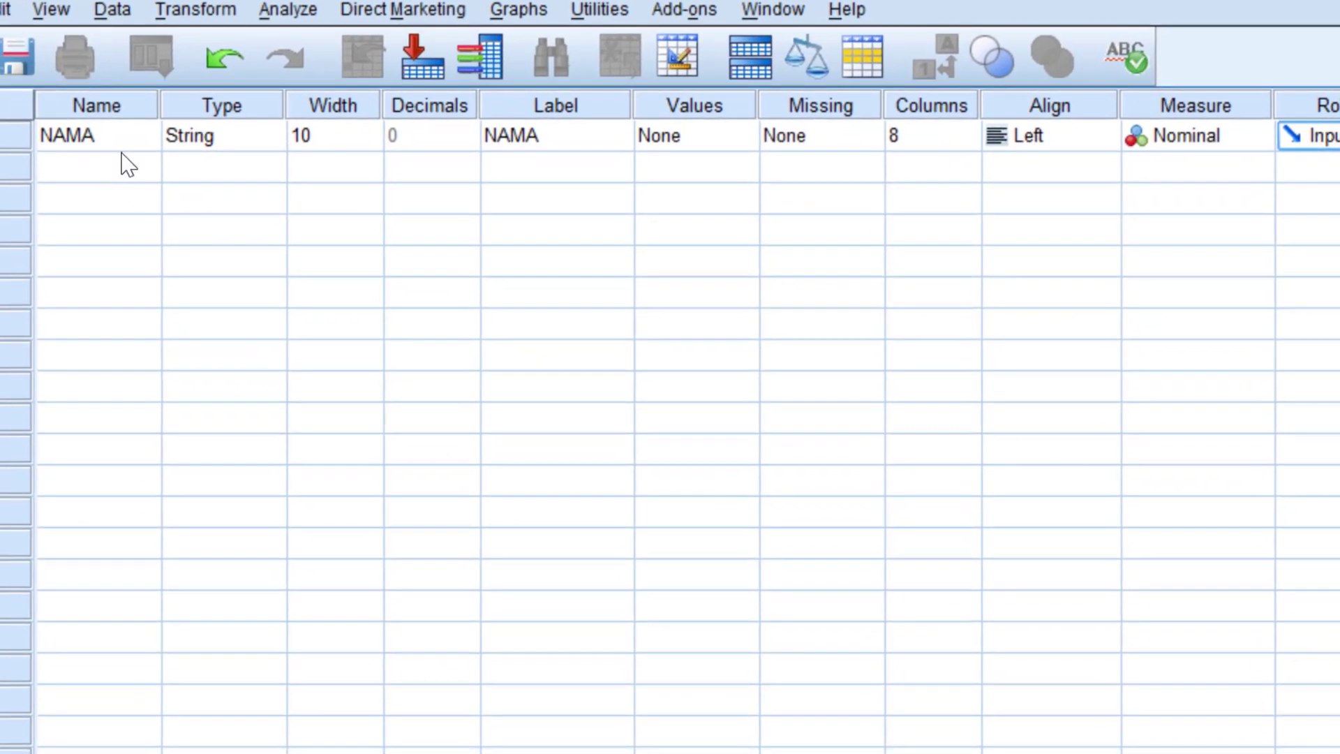
Try to name the second variable JNS KELAMIN, with a space between the words.
left_click(99, 171)
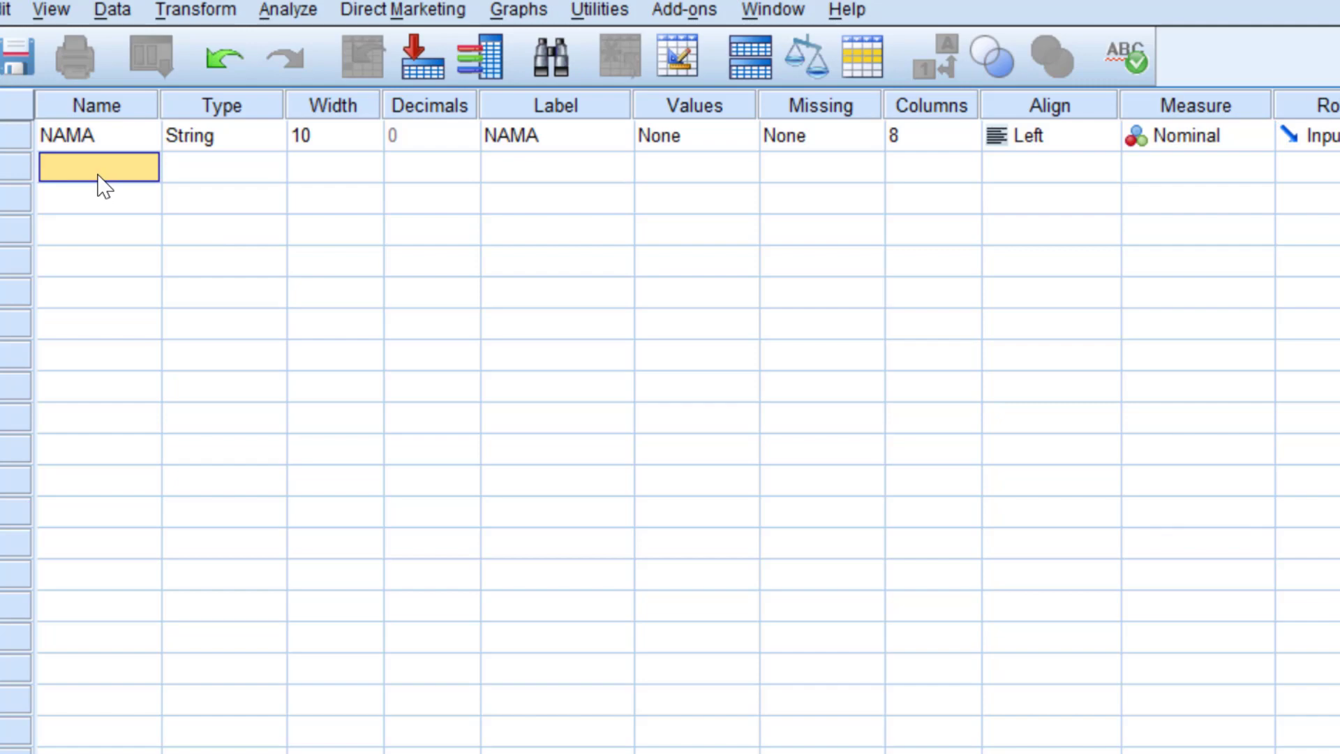
type("JNS")
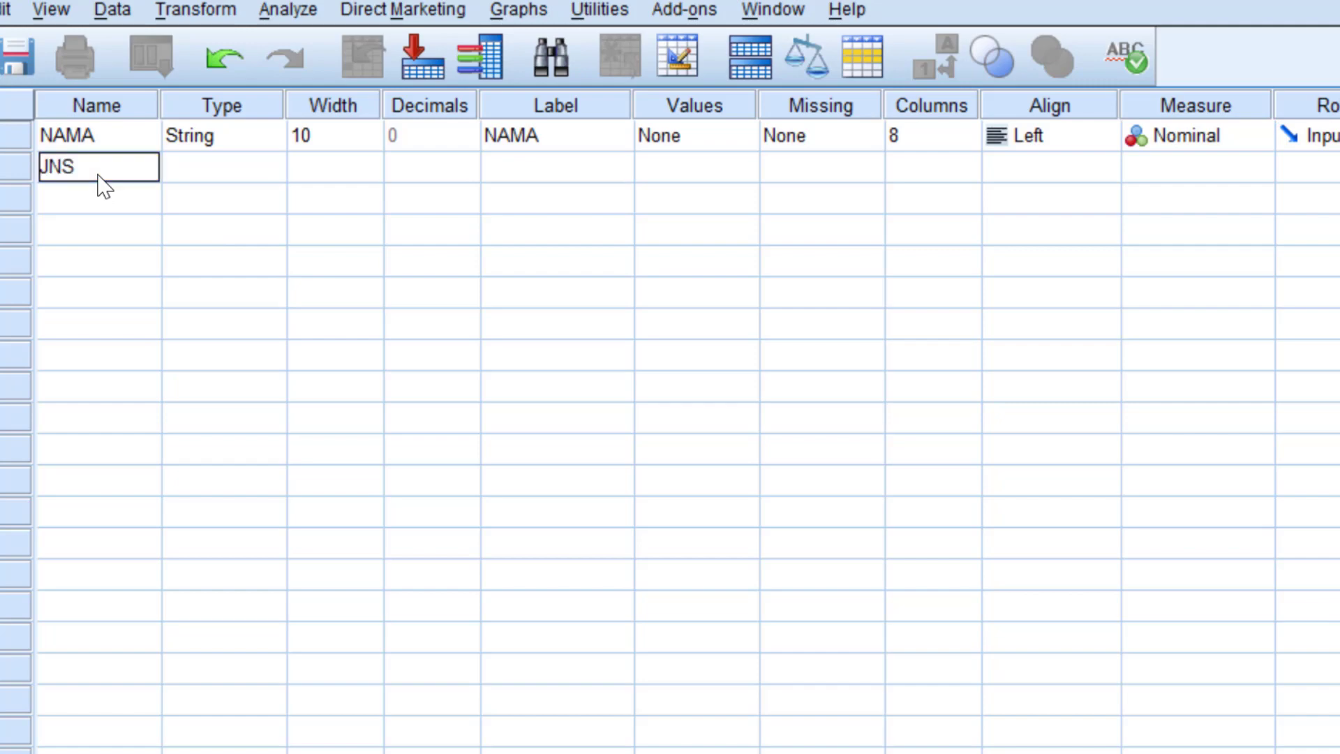
type(" KELAMIN")
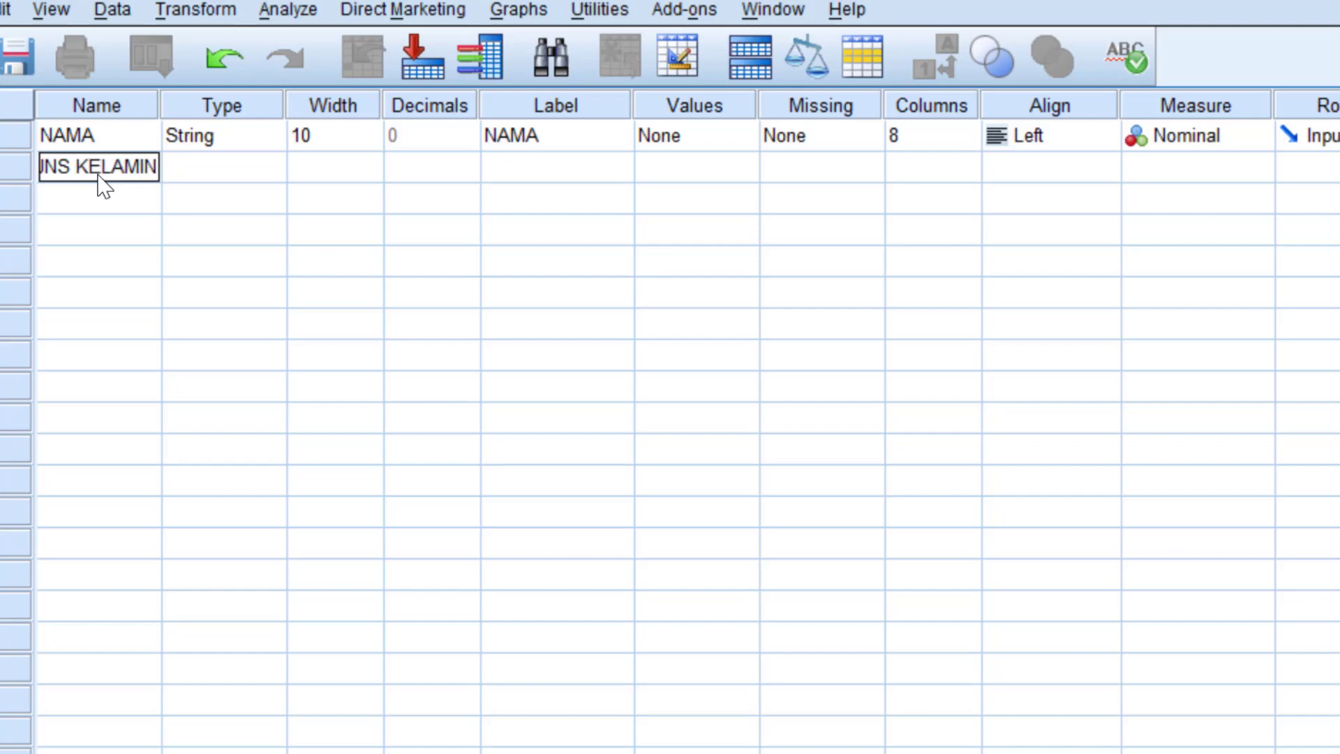
key("Return")
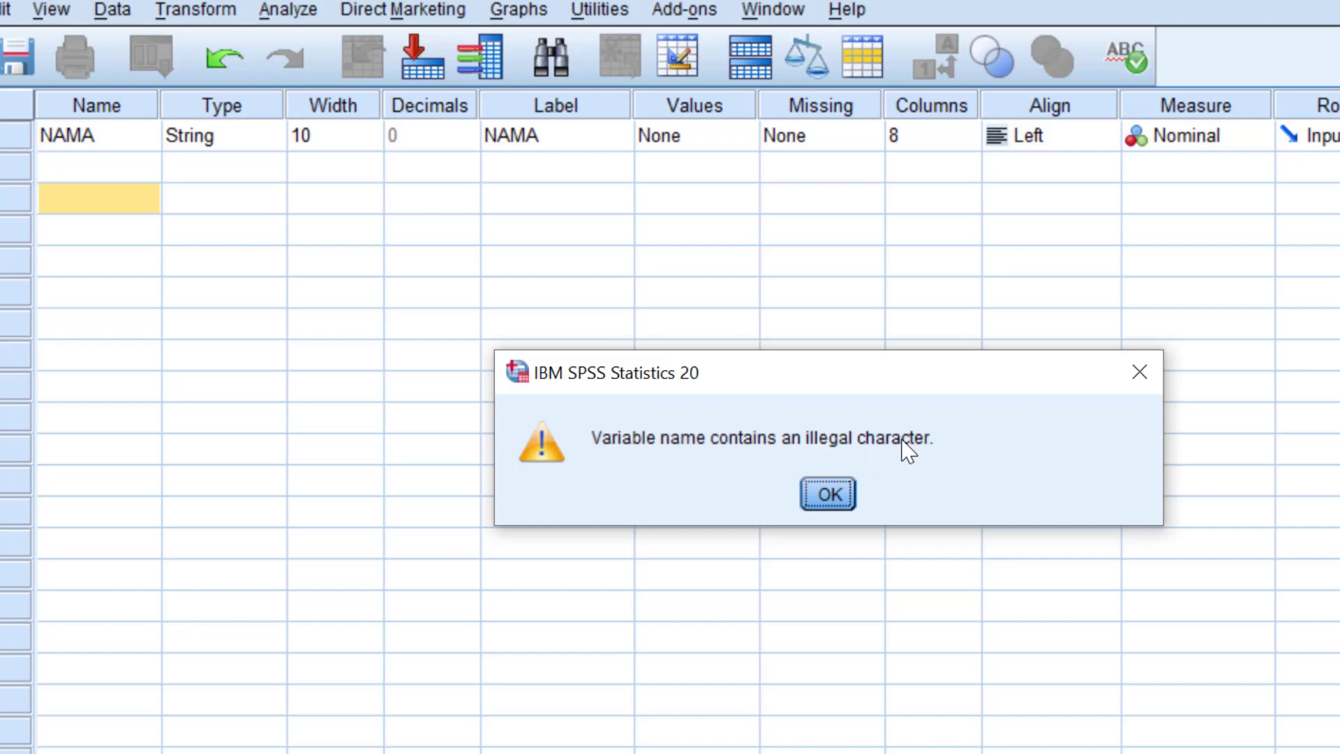
left_click_drag(747, 371, 573, 315)
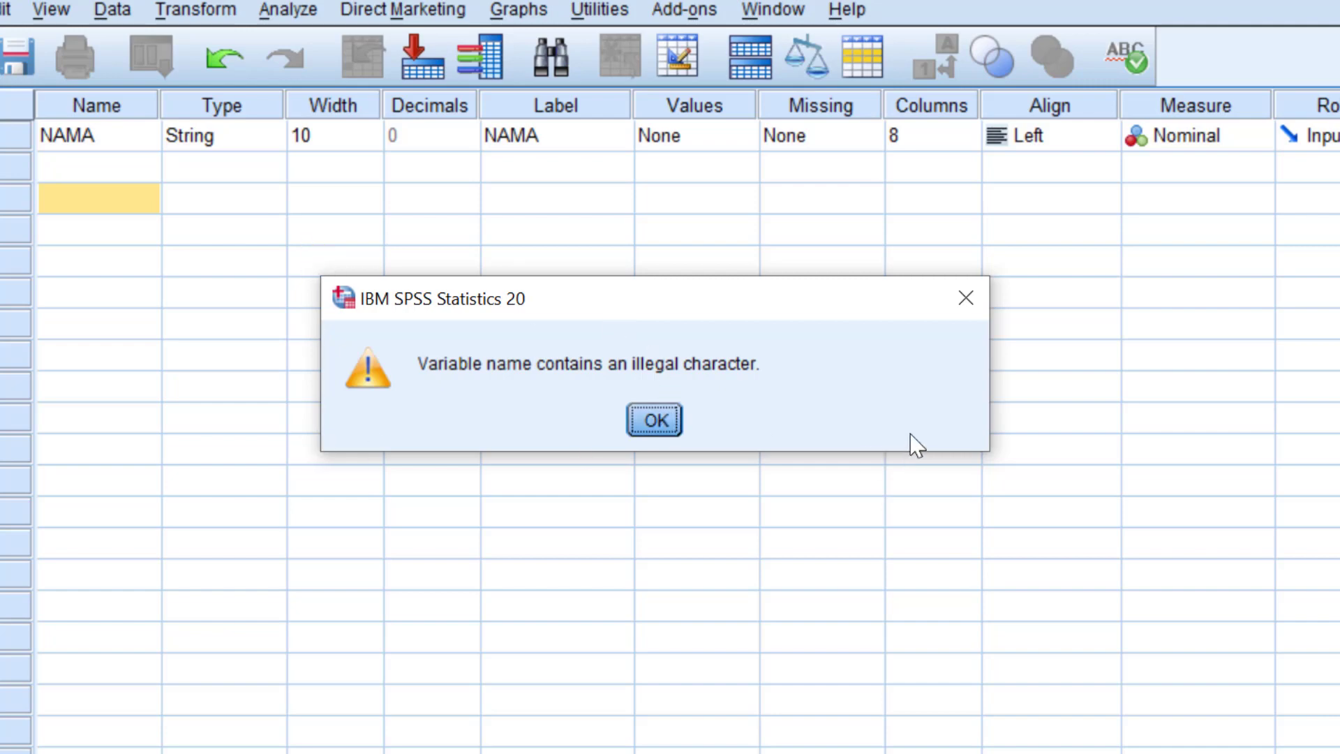
left_click(654, 419)
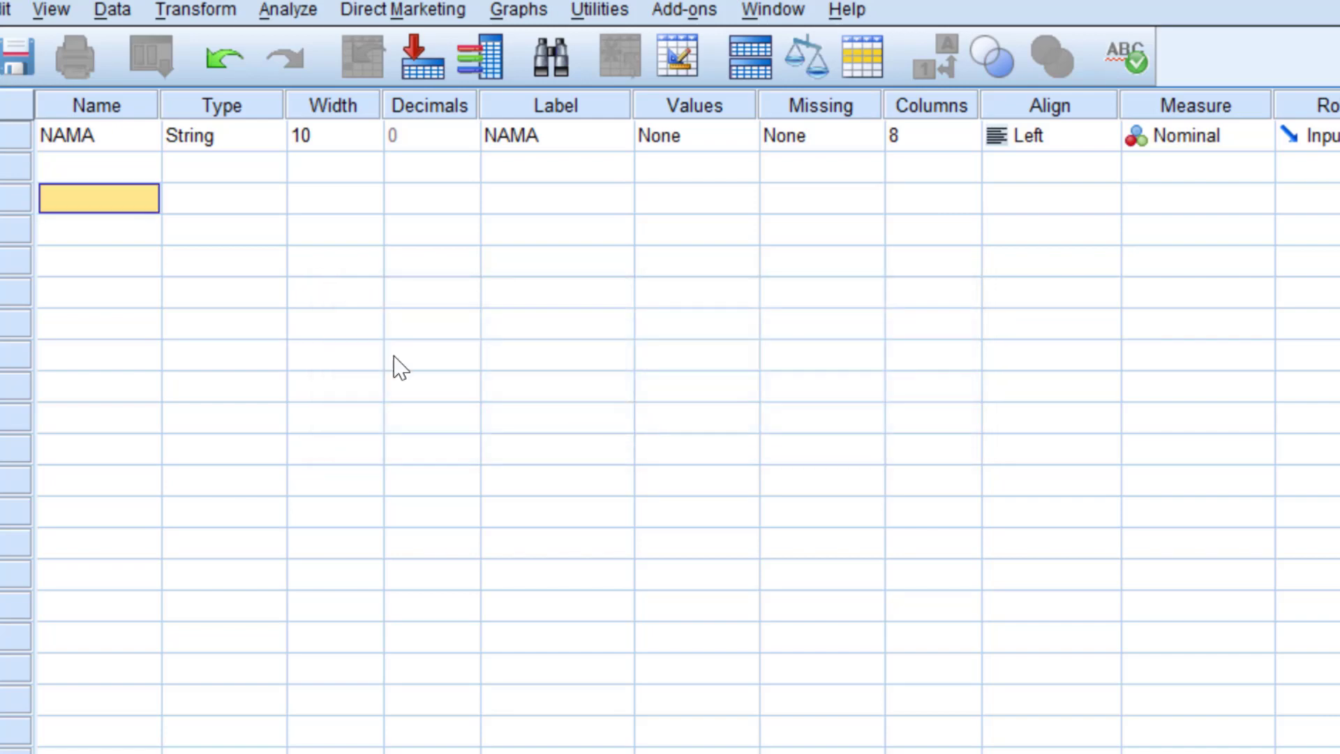
Name the second variable JNS_KELAMIN, with an underscore between the words.
left_click(140, 171)
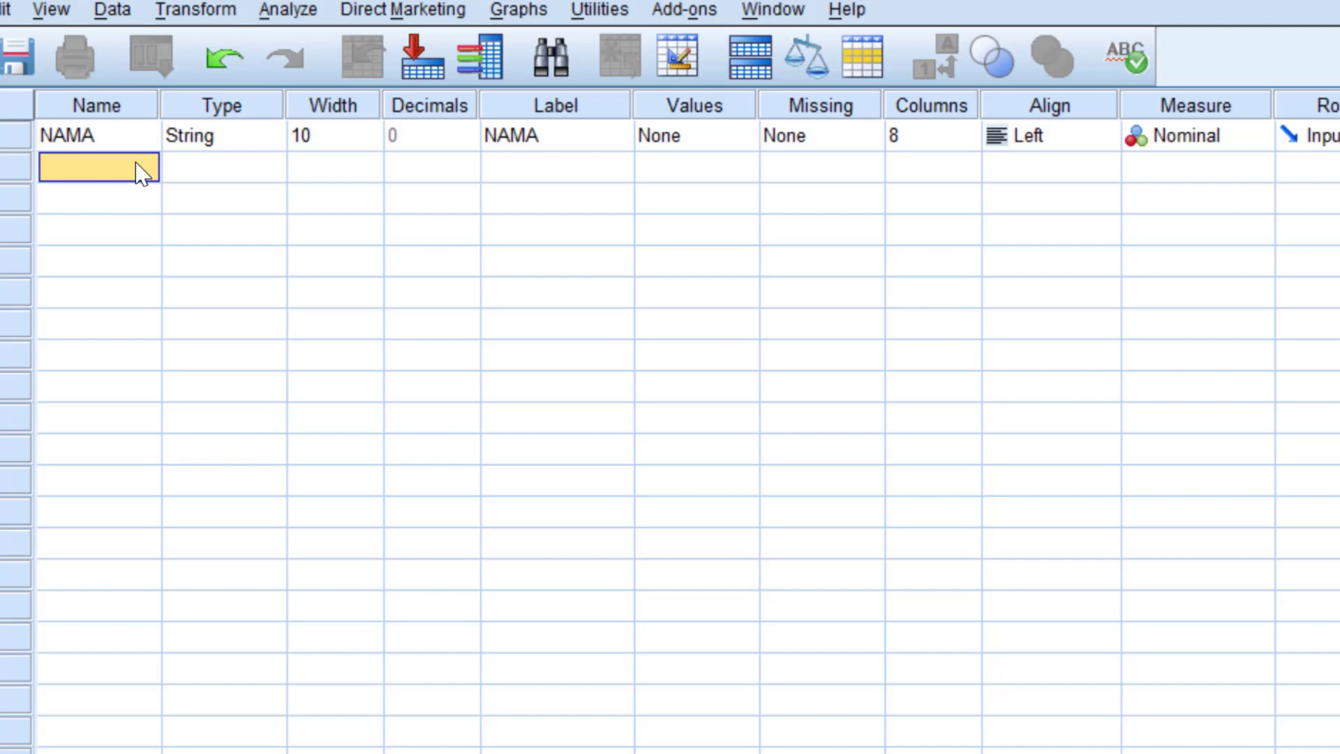
type("JNS")
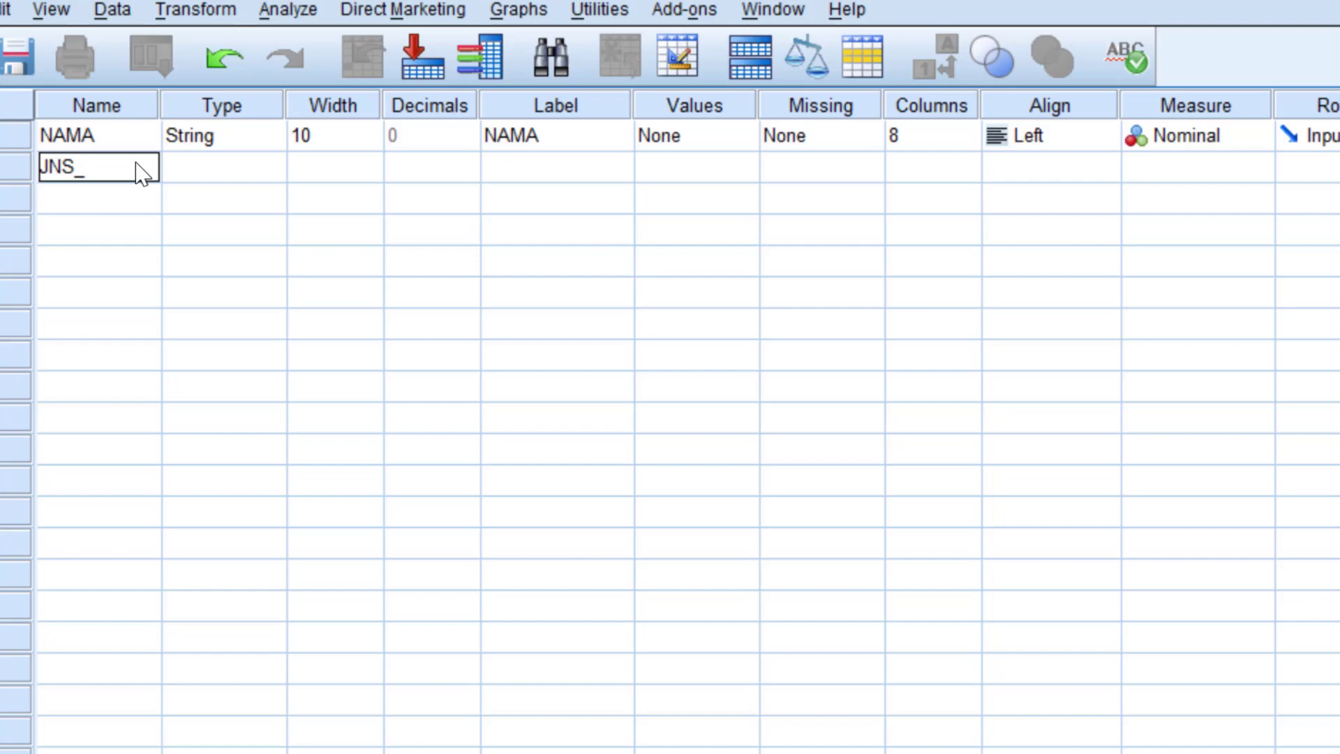
type("_KELAMIN")
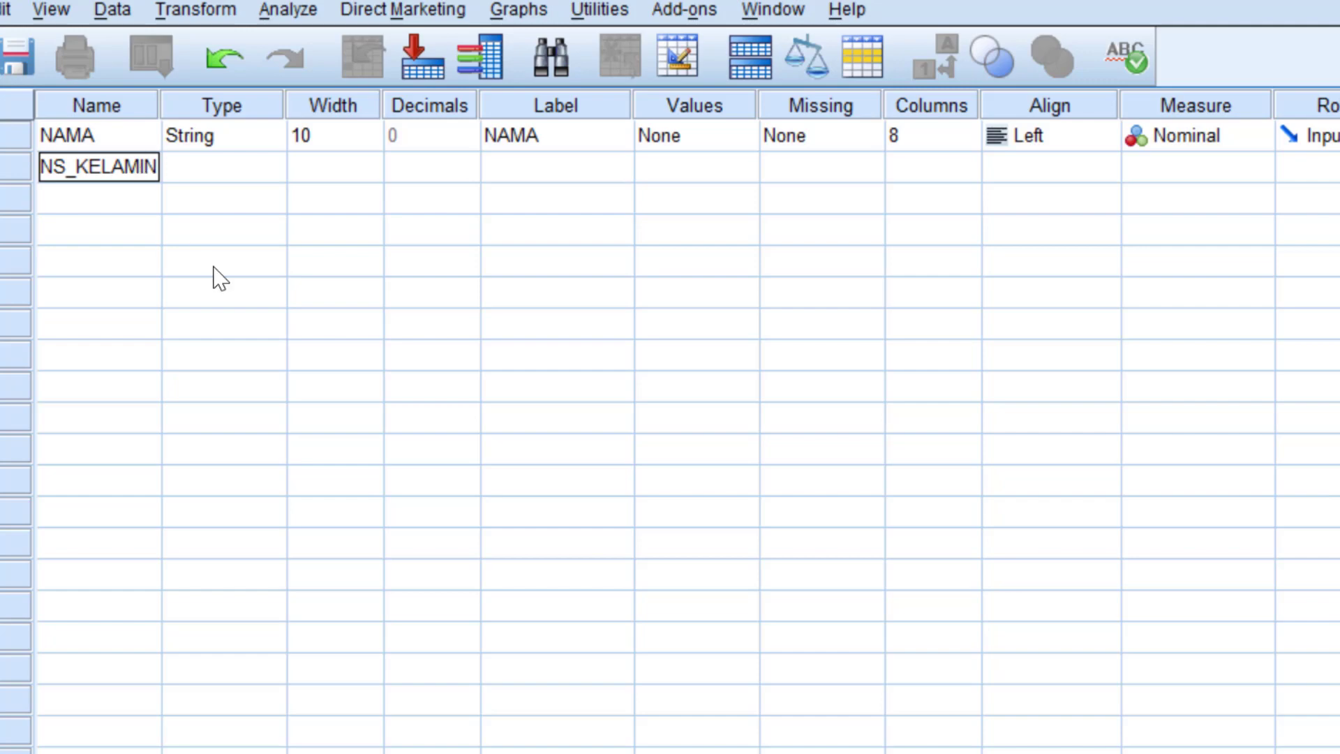
key("Return")
key("Up")
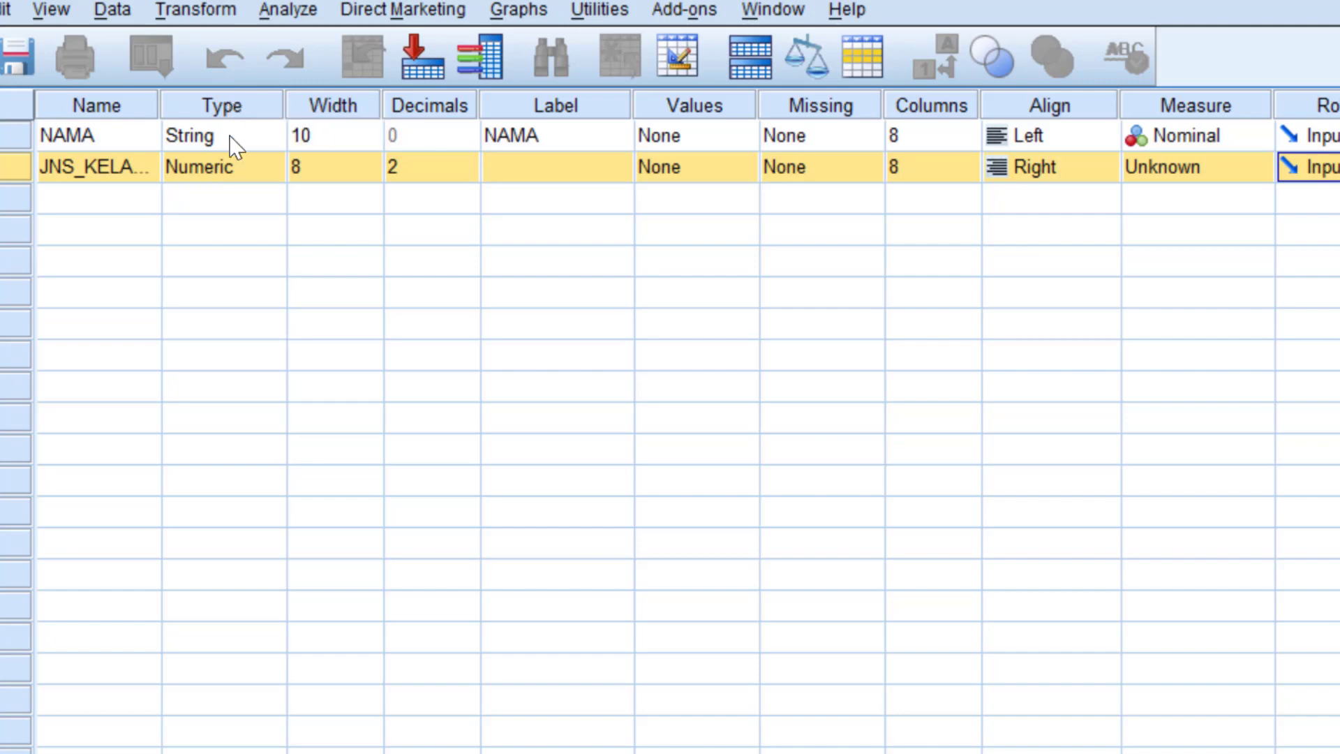
Set the JNS_KELAMIN variable's type to String.
left_click(247, 172)
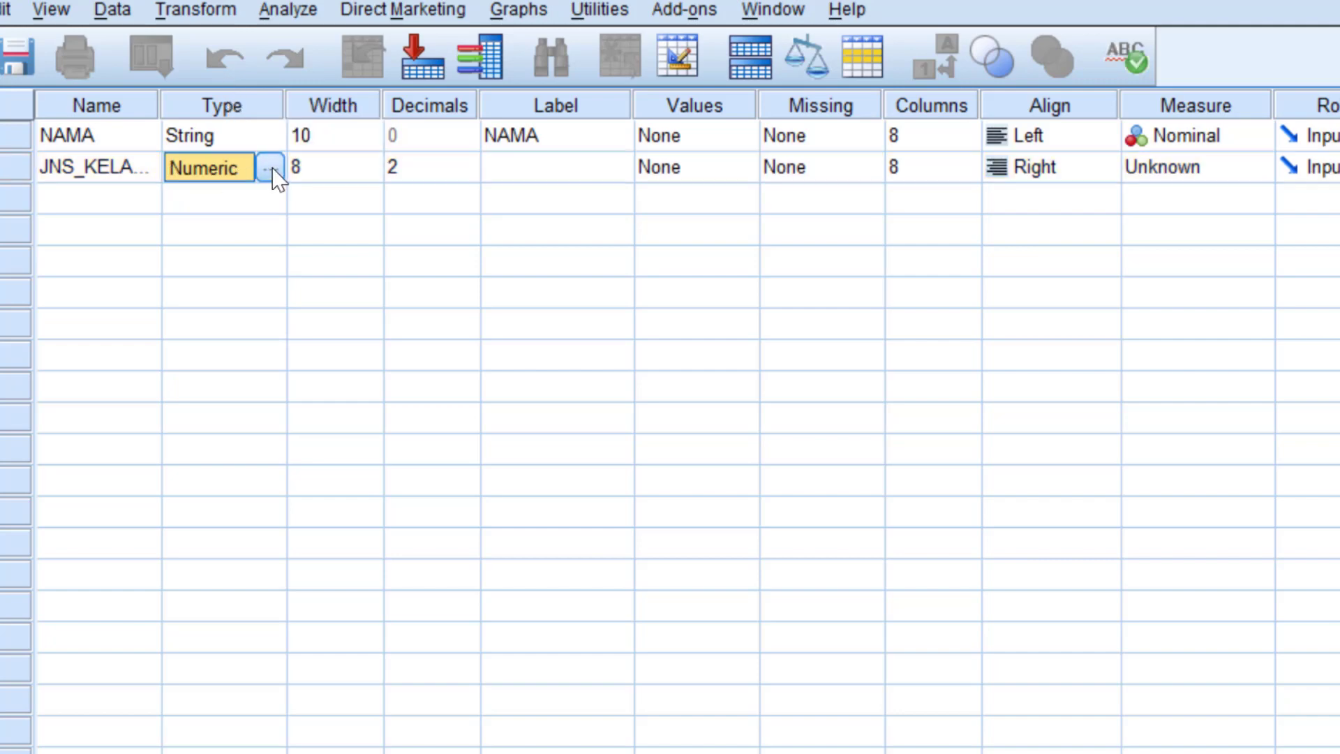
left_click(274, 172)
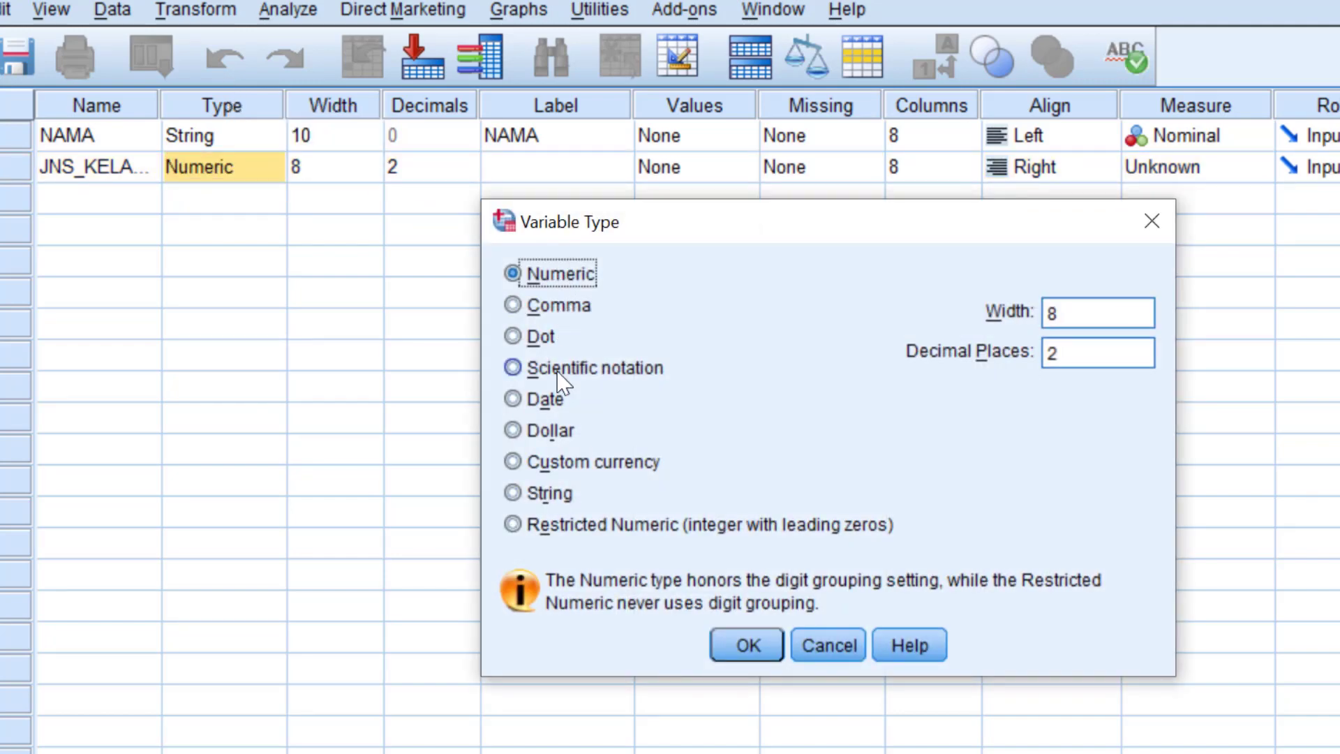
left_click(538, 494)
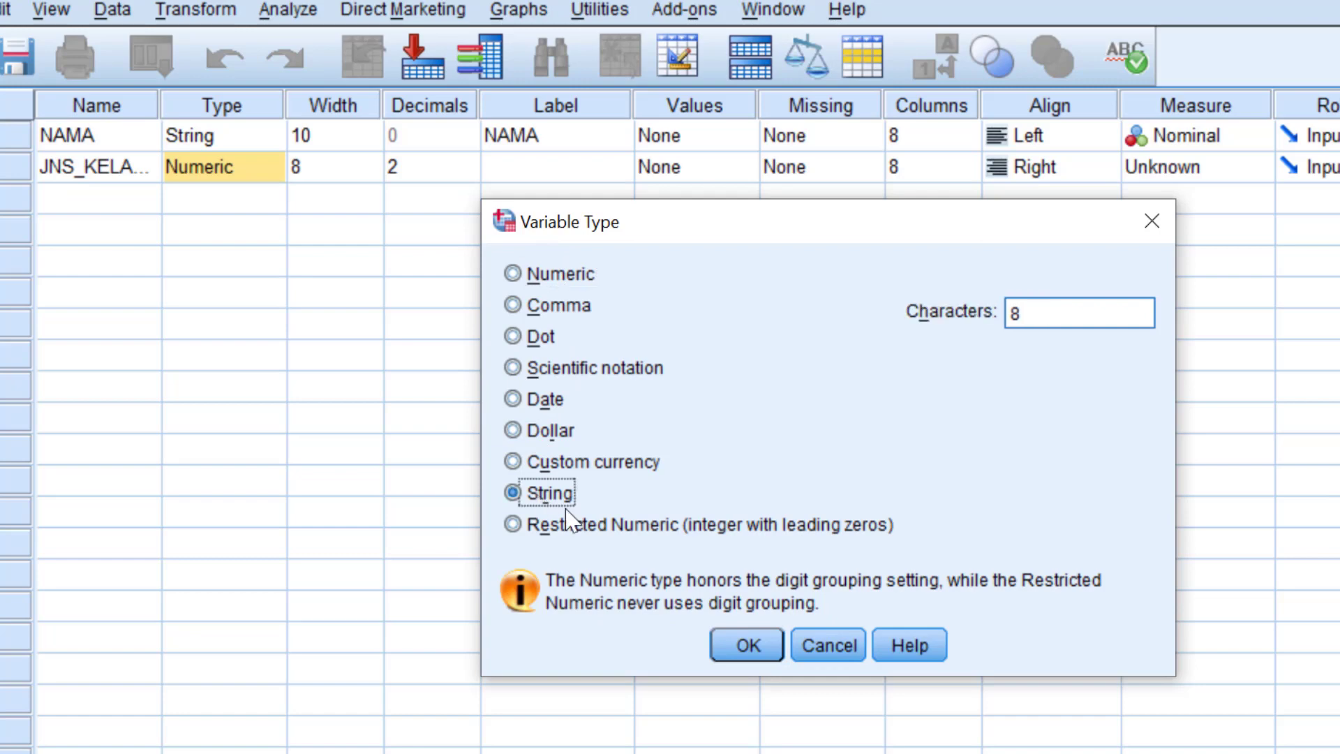
left_click(746, 644)
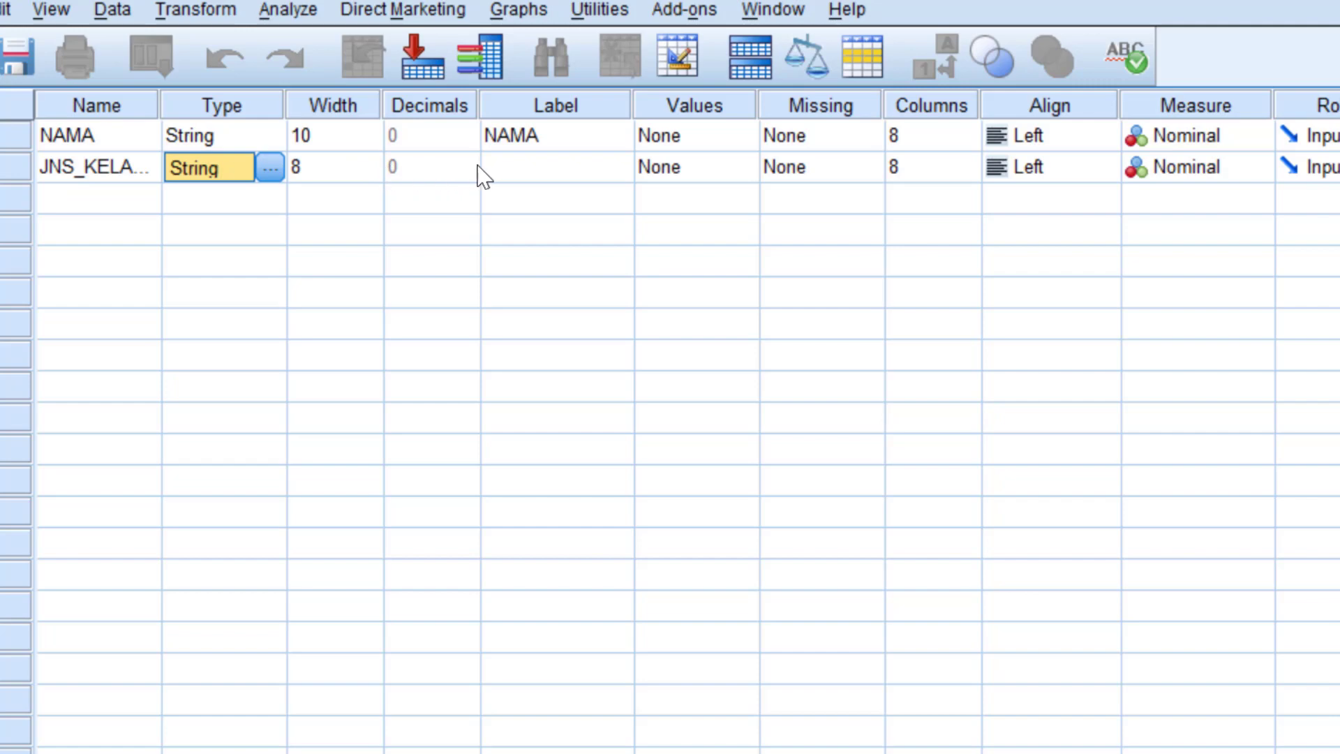
Enter JENIS KELAMIN as the label of the JNS_KELAMIN variable.
left_click(568, 179)
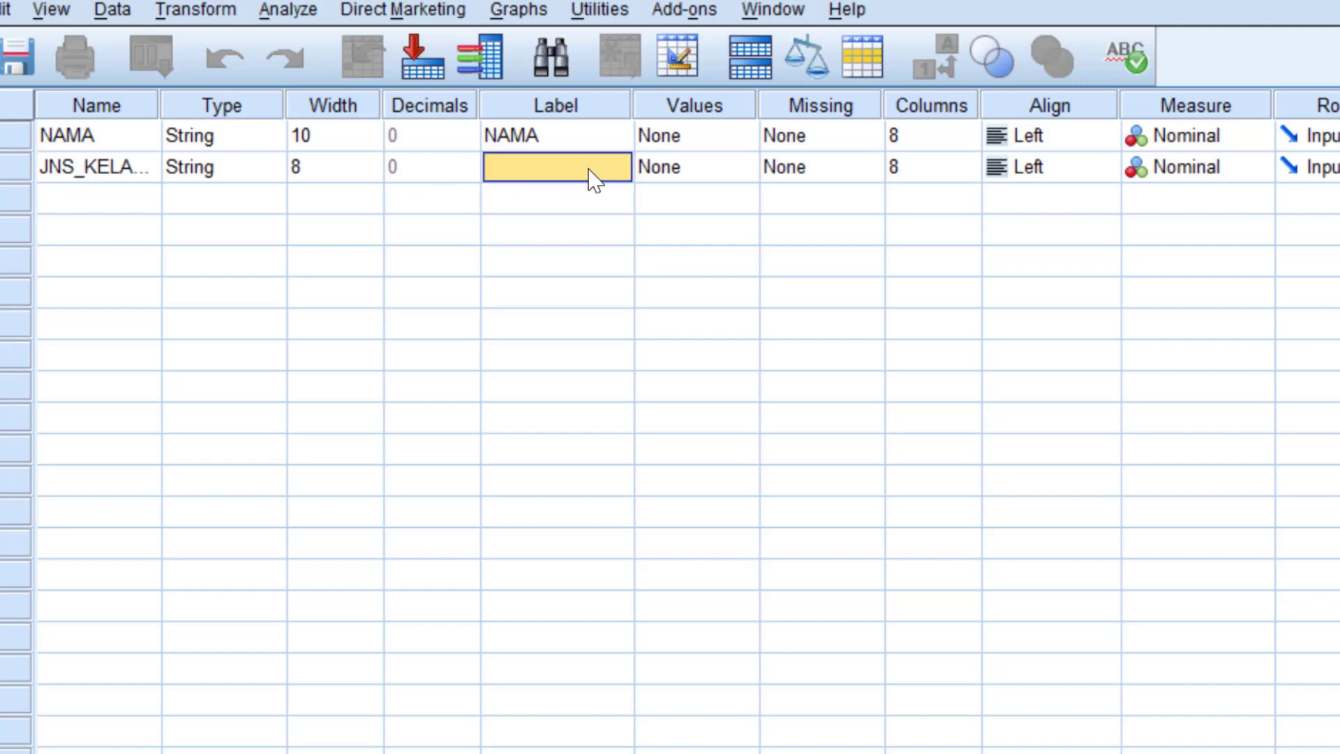
left_click(593, 176)
type("JEN")
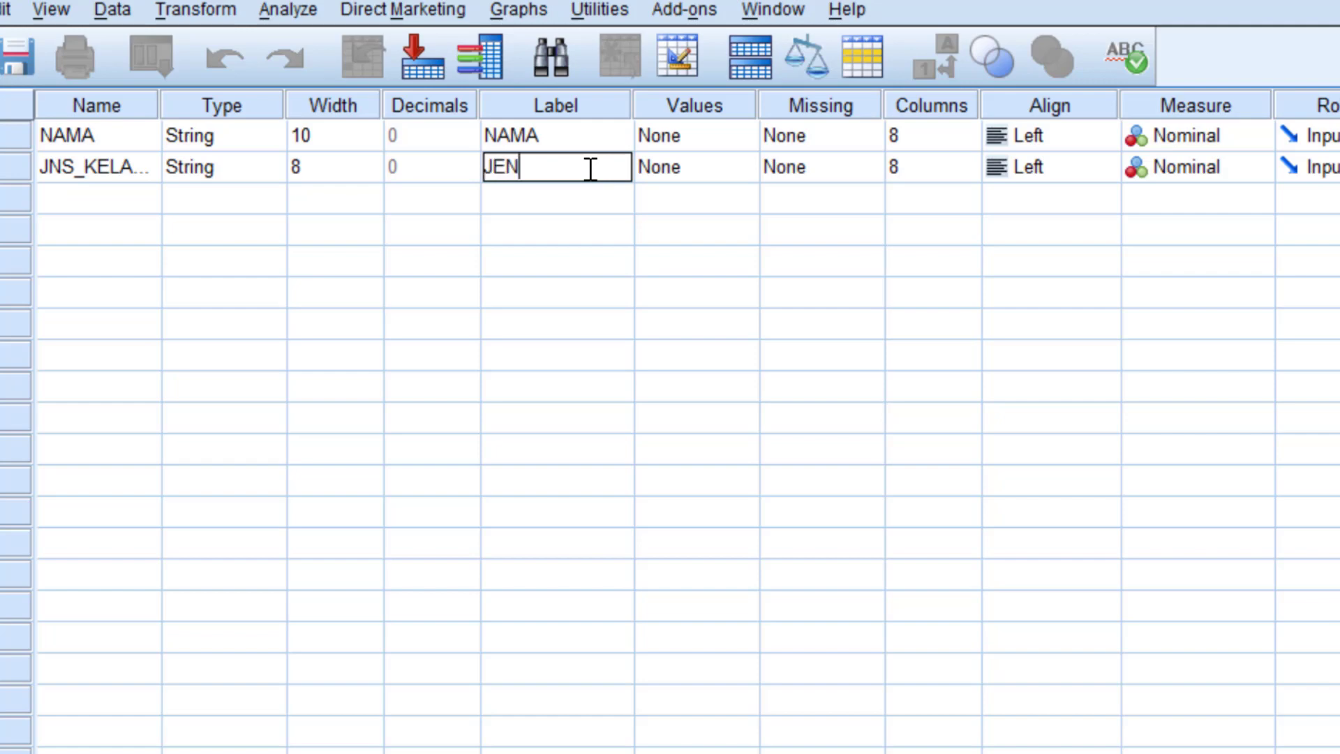
type("IS KELAMIN")
key("Return")
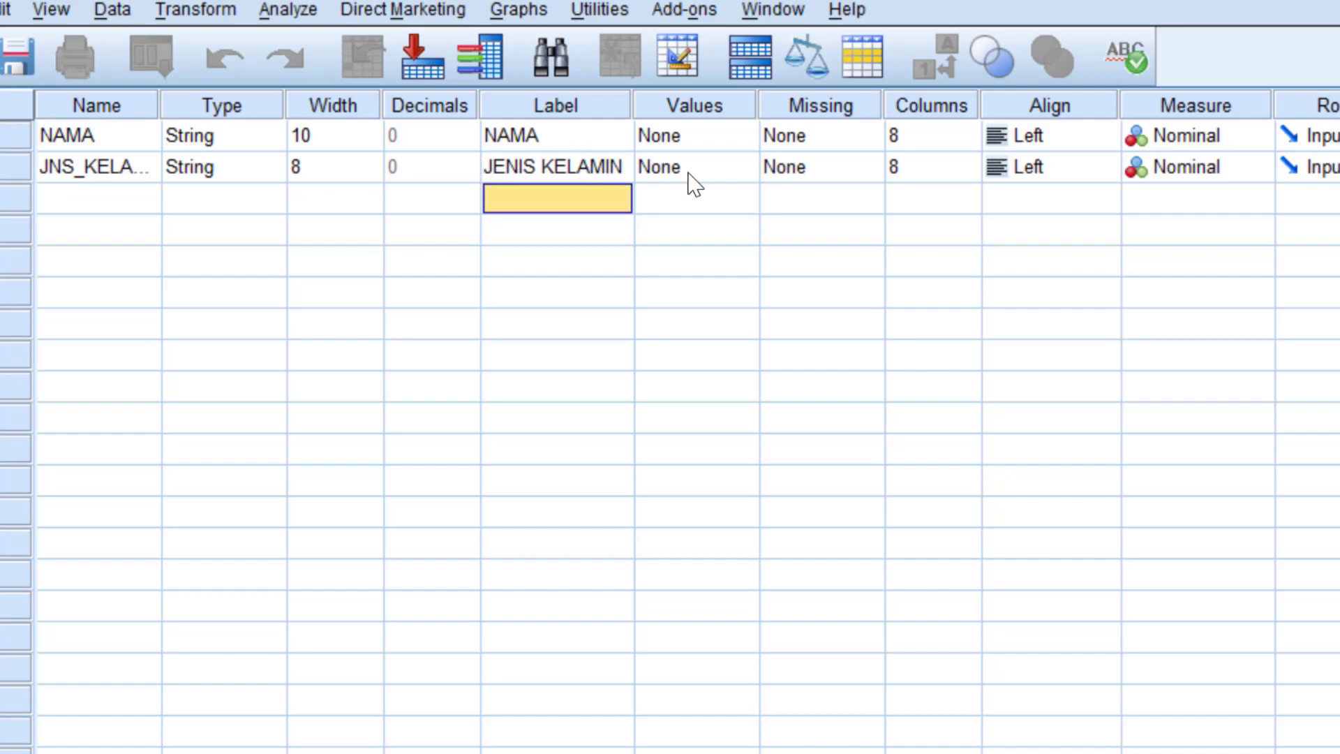
left_click(513, 165)
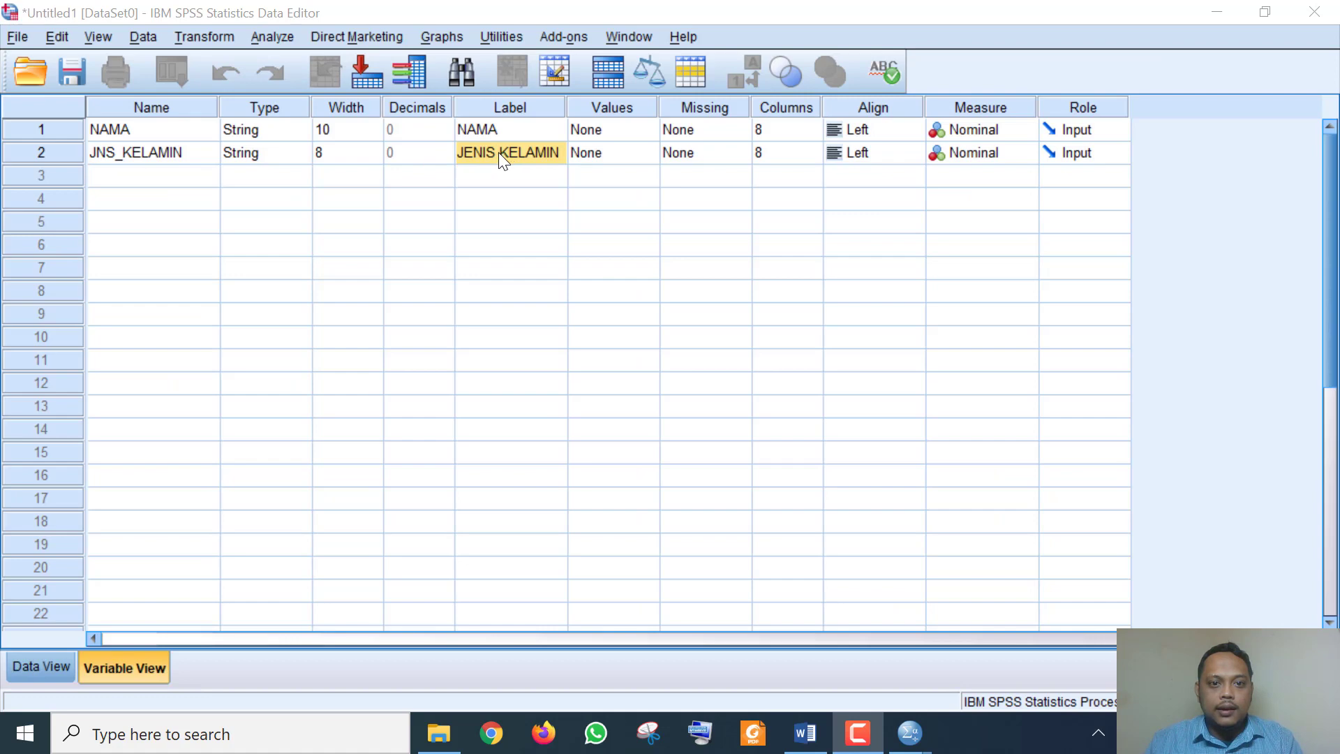
Add a value label to the JNS_KELAMIN variable that assigns PRIA to value 1.
left_click(626, 155)
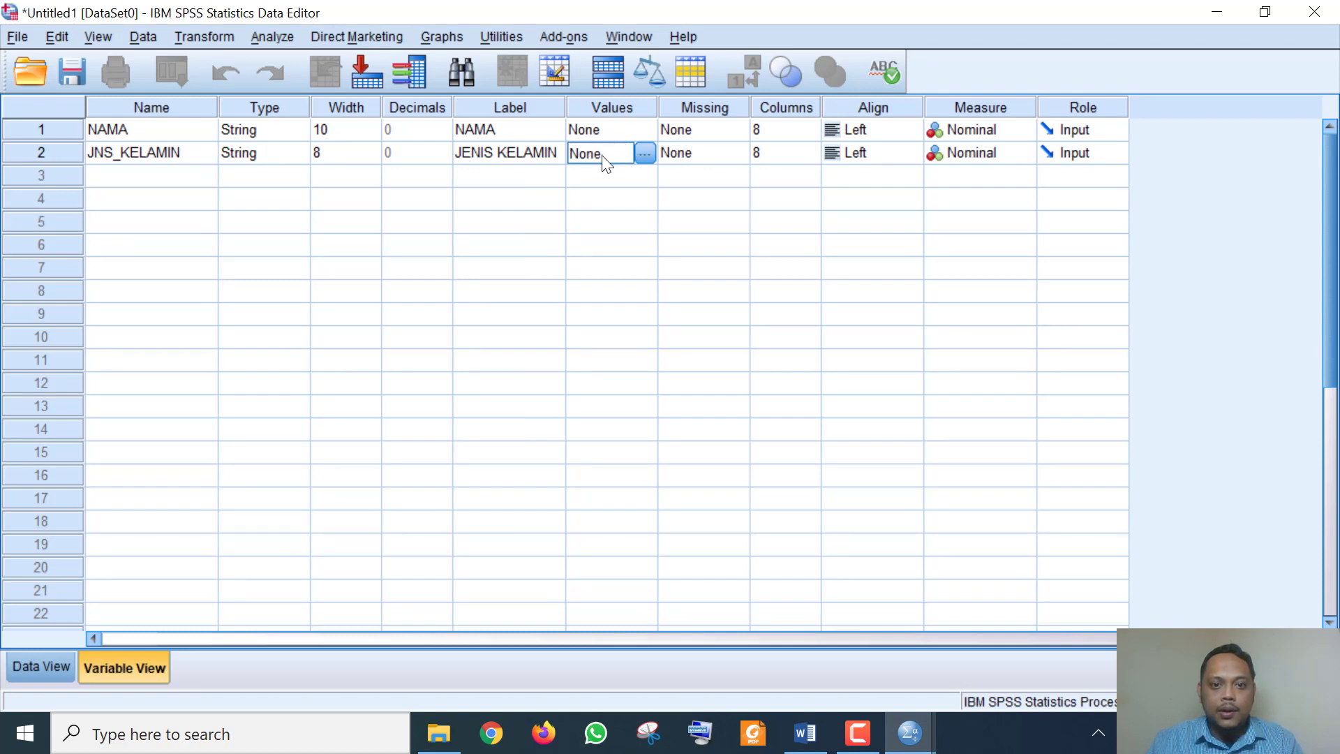
left_click(595, 179)
left_click(606, 157)
left_click(645, 154)
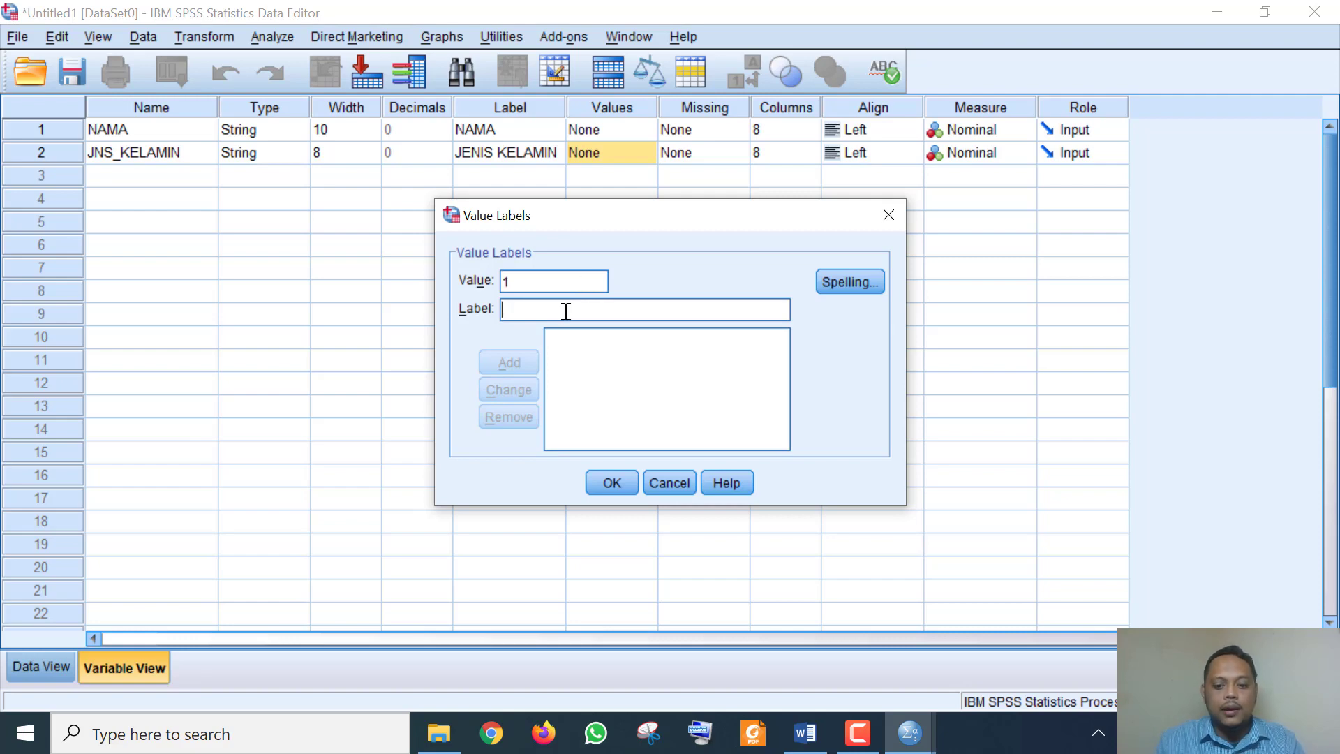
type("PRIA")
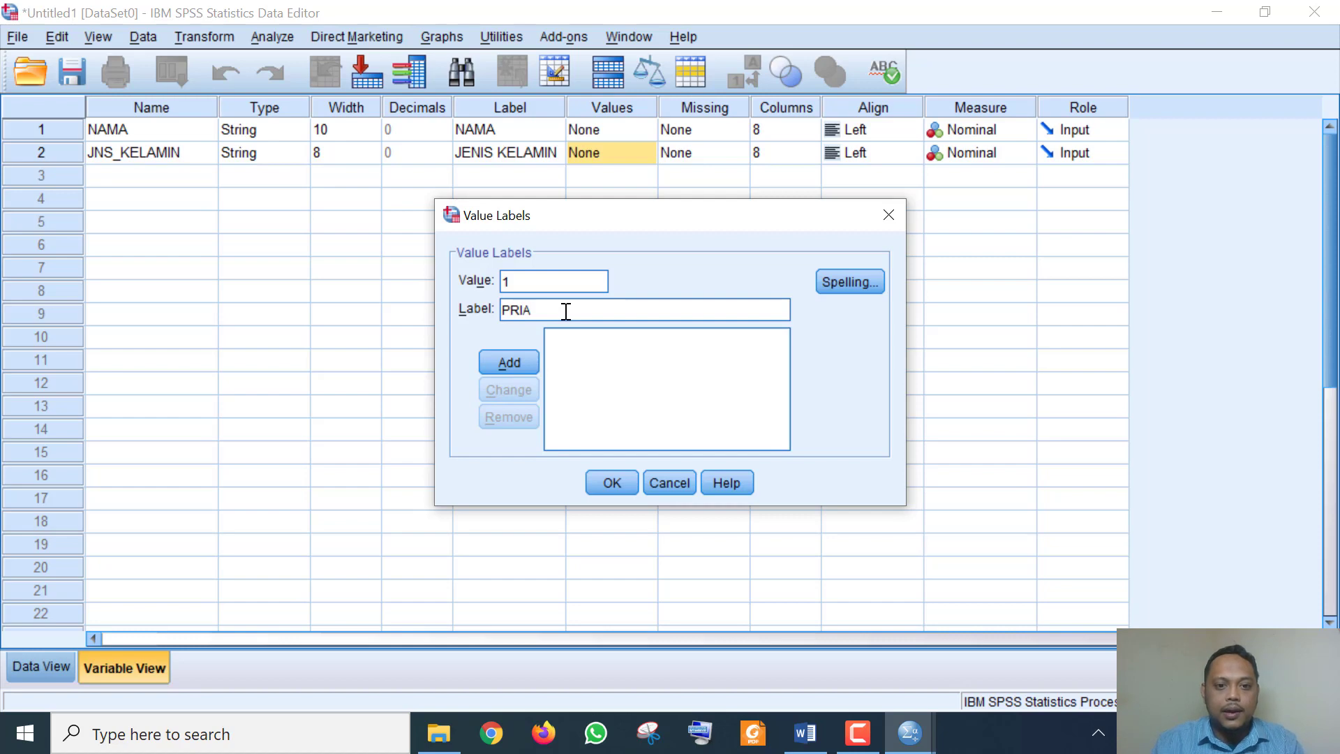
left_click(533, 359)
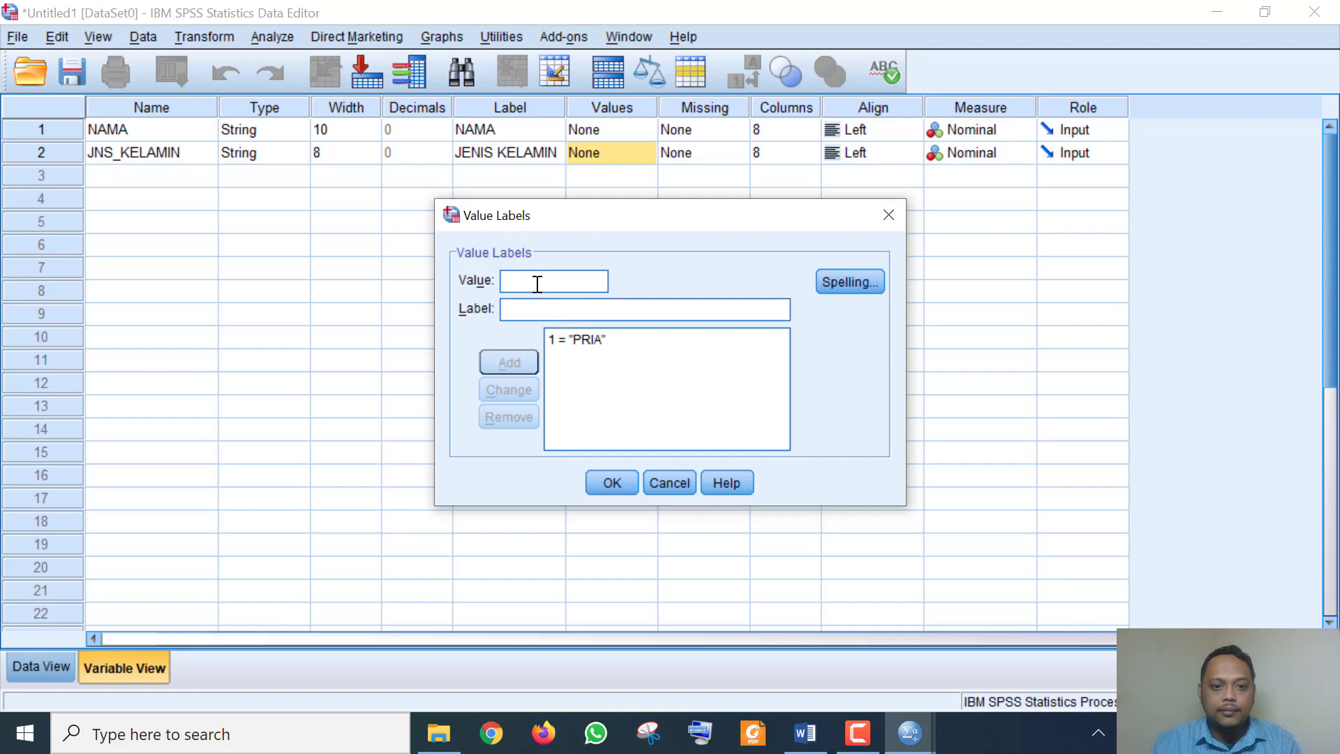
Add the label WANITA for value 2 of JNS_KELAMIN and apply the value labels.
type("2")
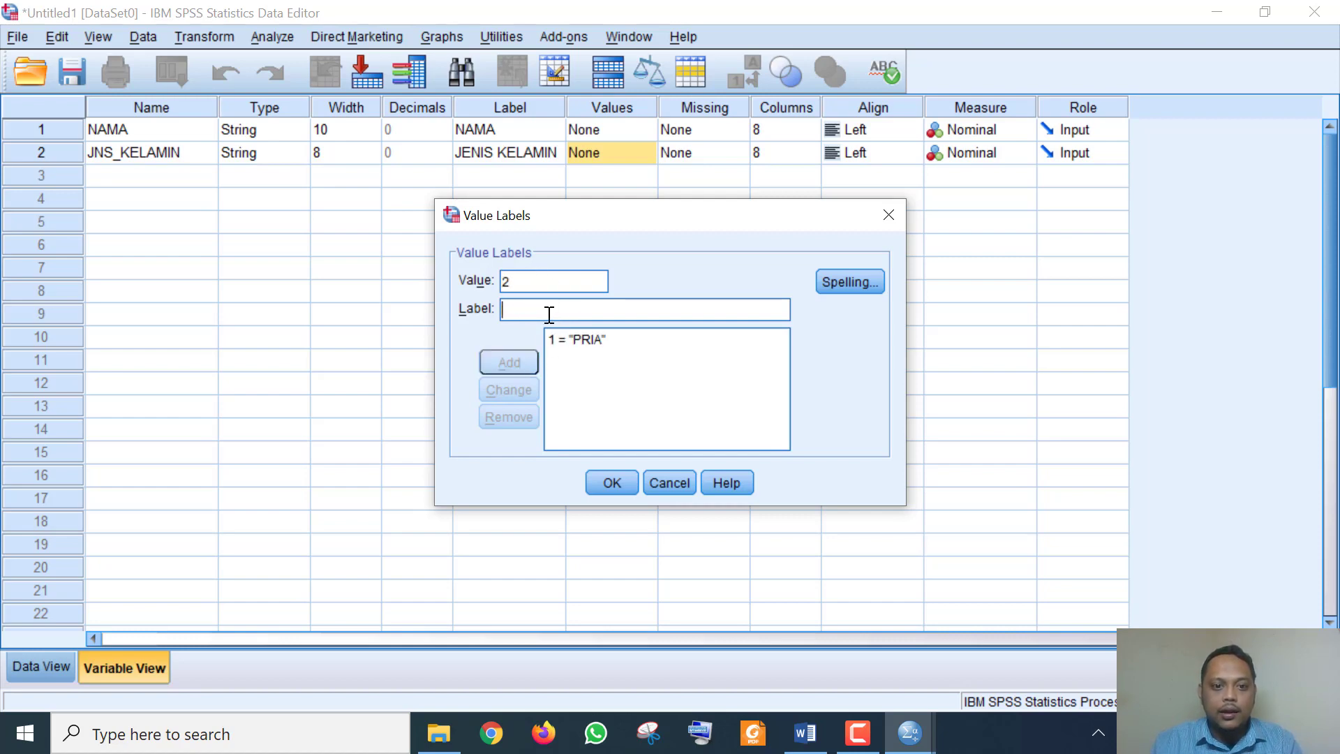
left_click(549, 315)
type("WANITA")
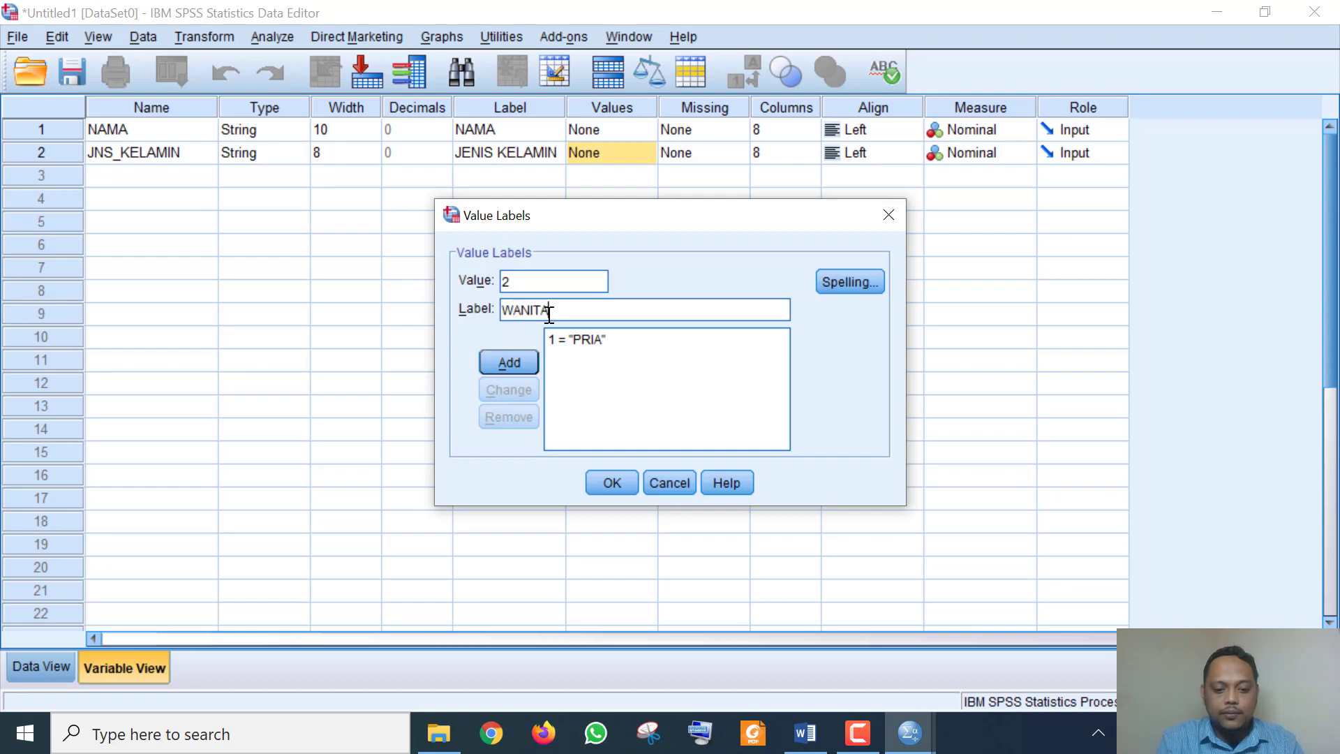
left_click(520, 354)
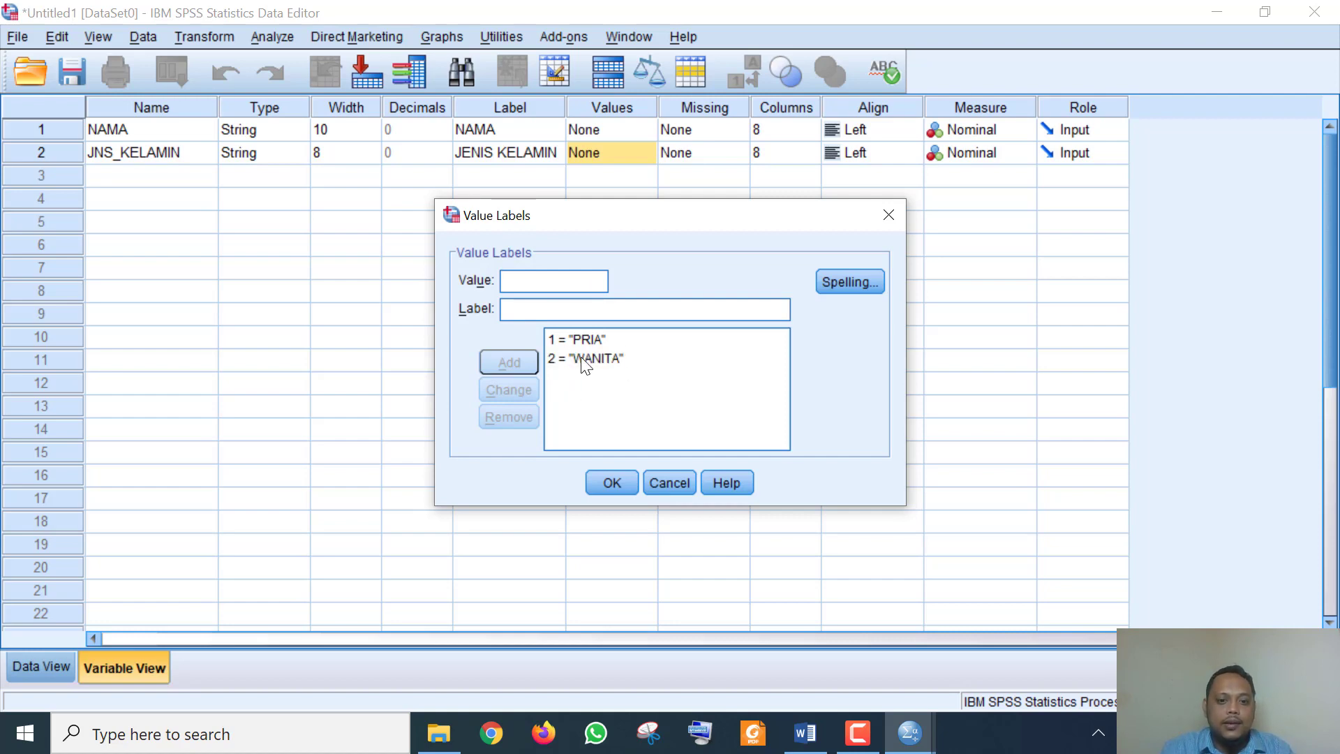
left_click(611, 483)
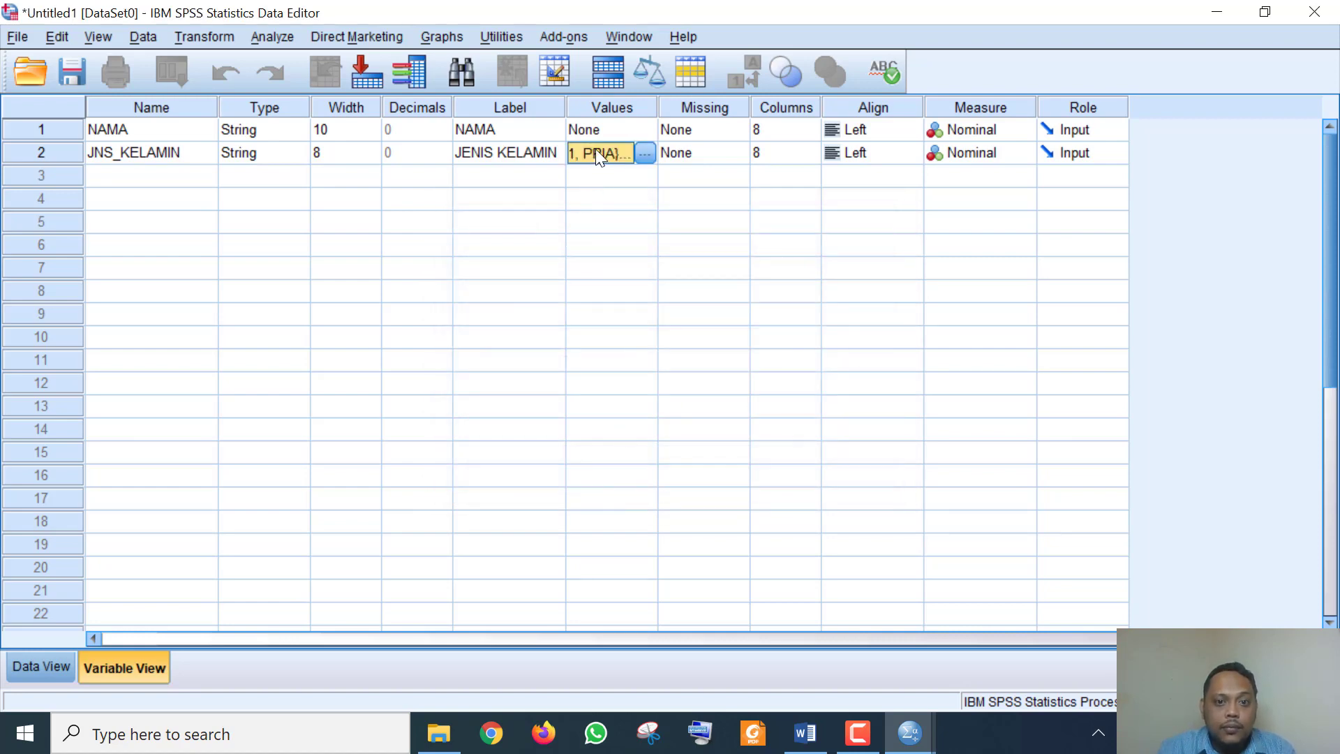
Review the value labels defined for the JNS_KELAMIN variable and close them without making changes.
left_click(647, 154)
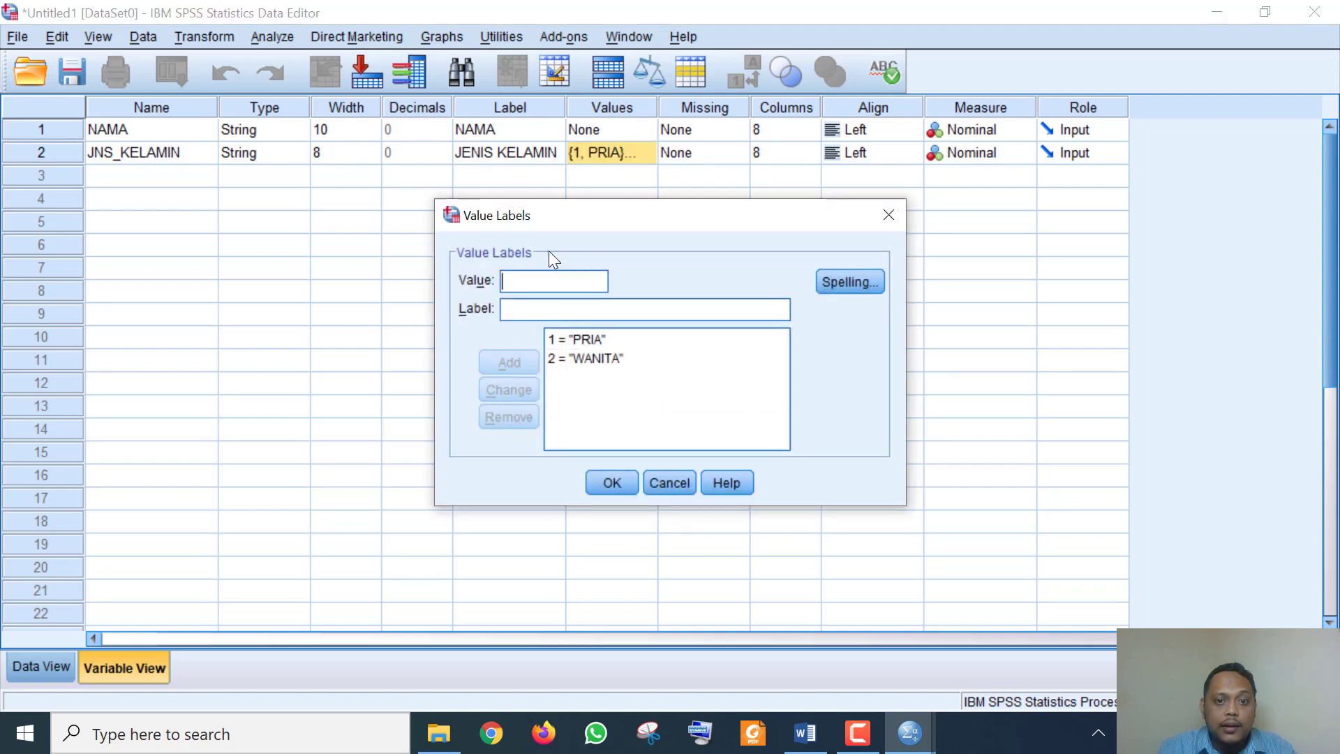
left_click(581, 339)
left_click(605, 359)
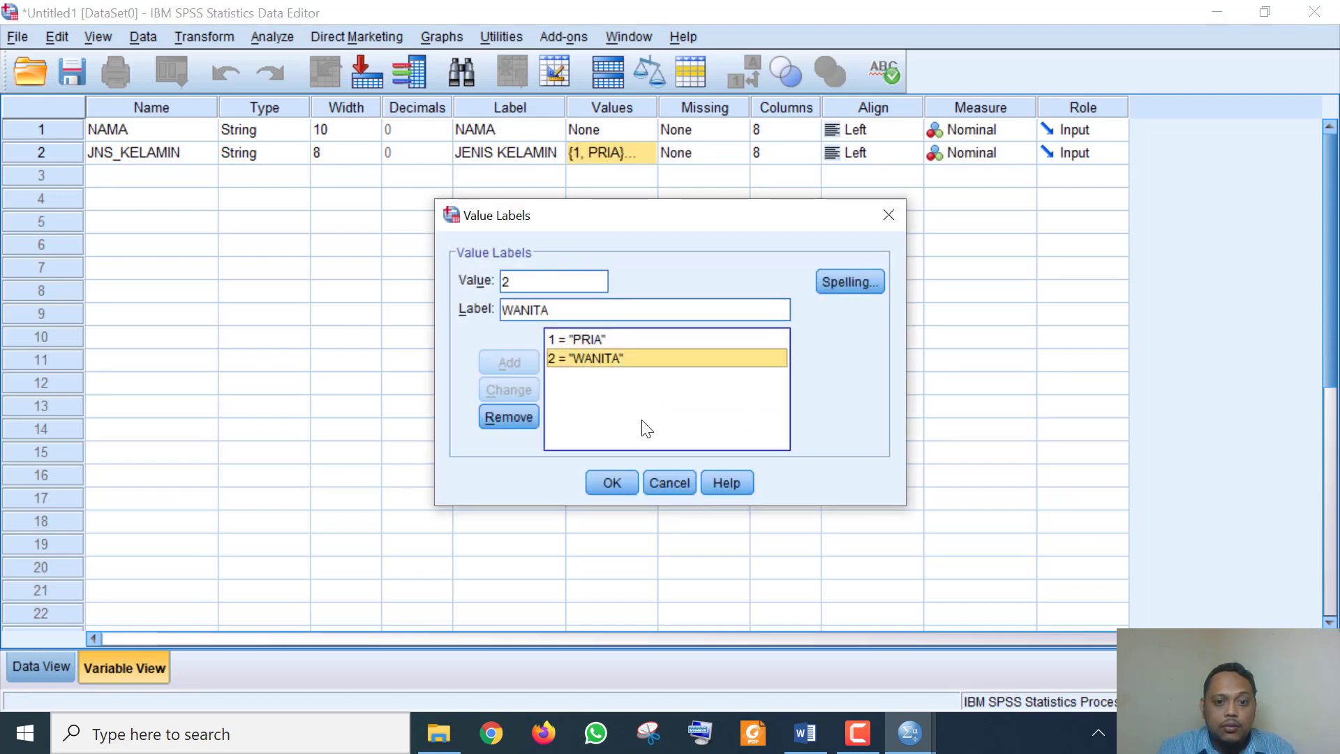
left_click(679, 481)
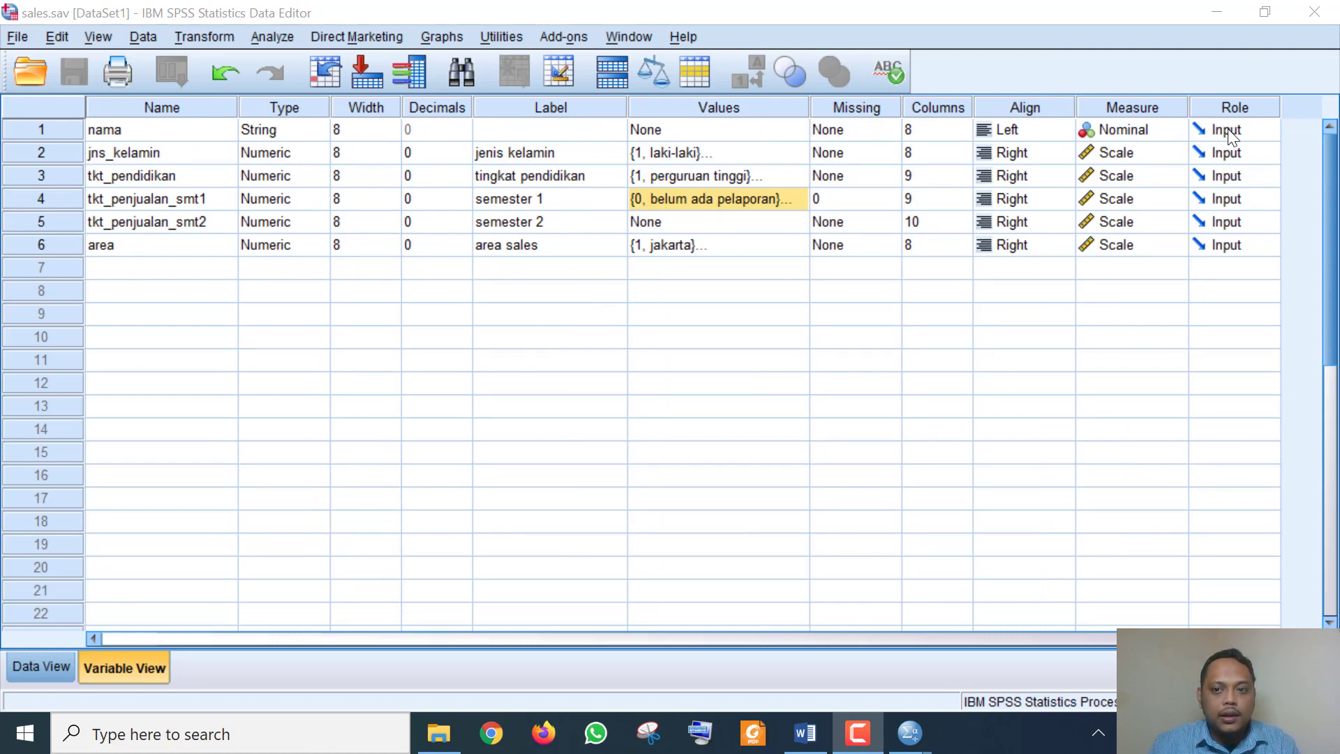
left_click(1190, 316)
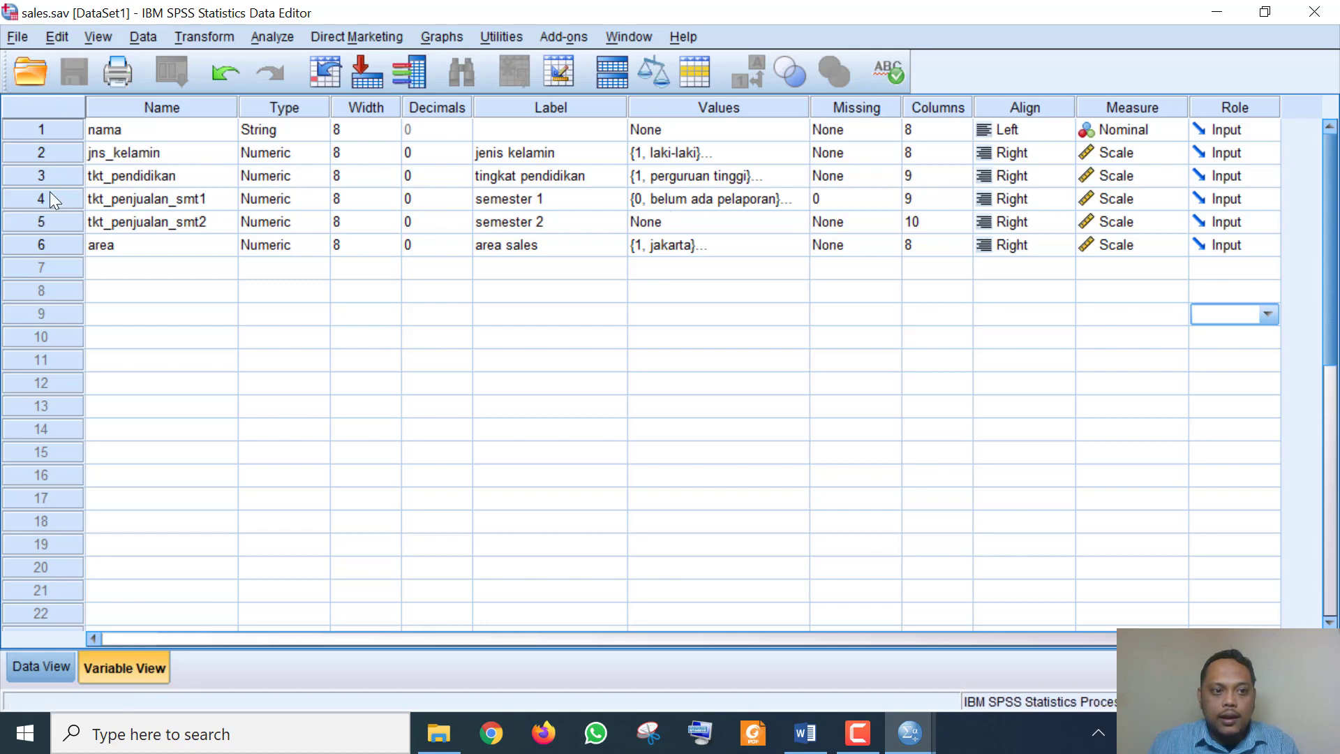
left_click(1154, 275)
left_click(1234, 378)
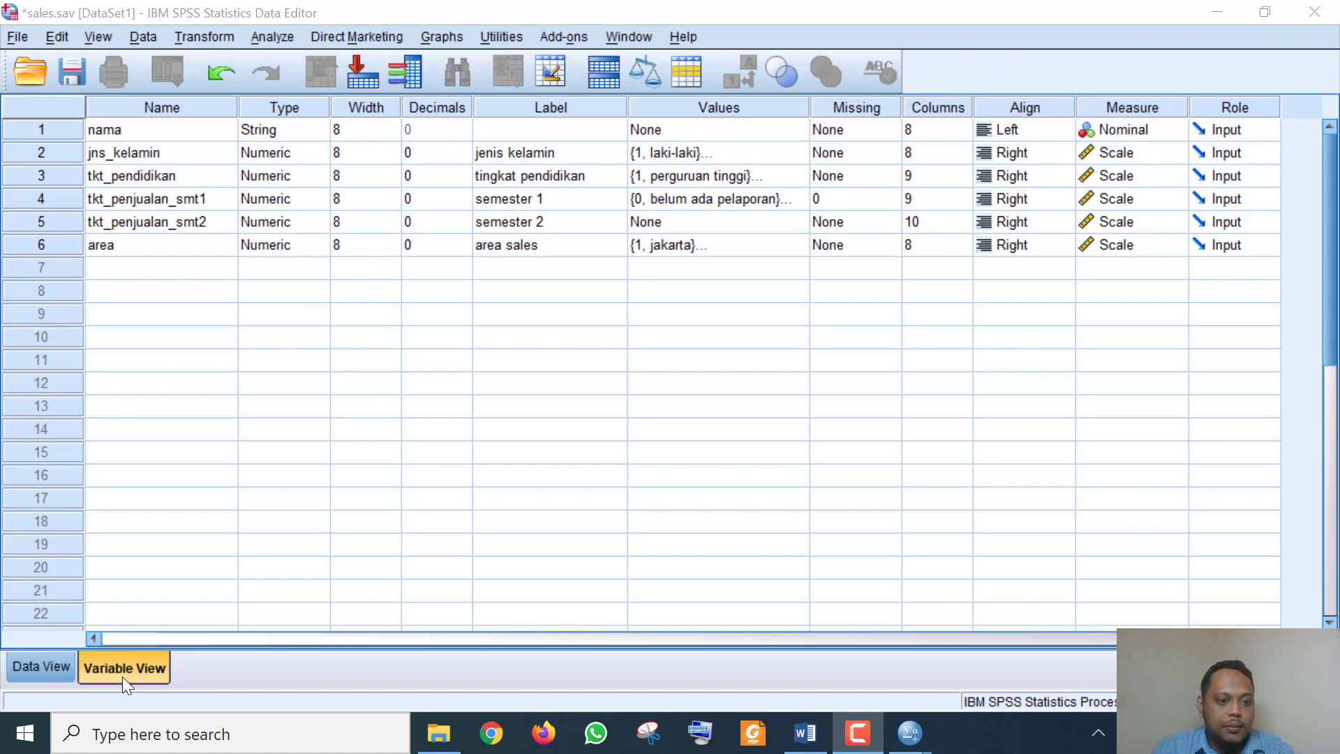
Switch to the data grid and enter the salesperson's name in the nama column for case 1.
left_click(44, 668)
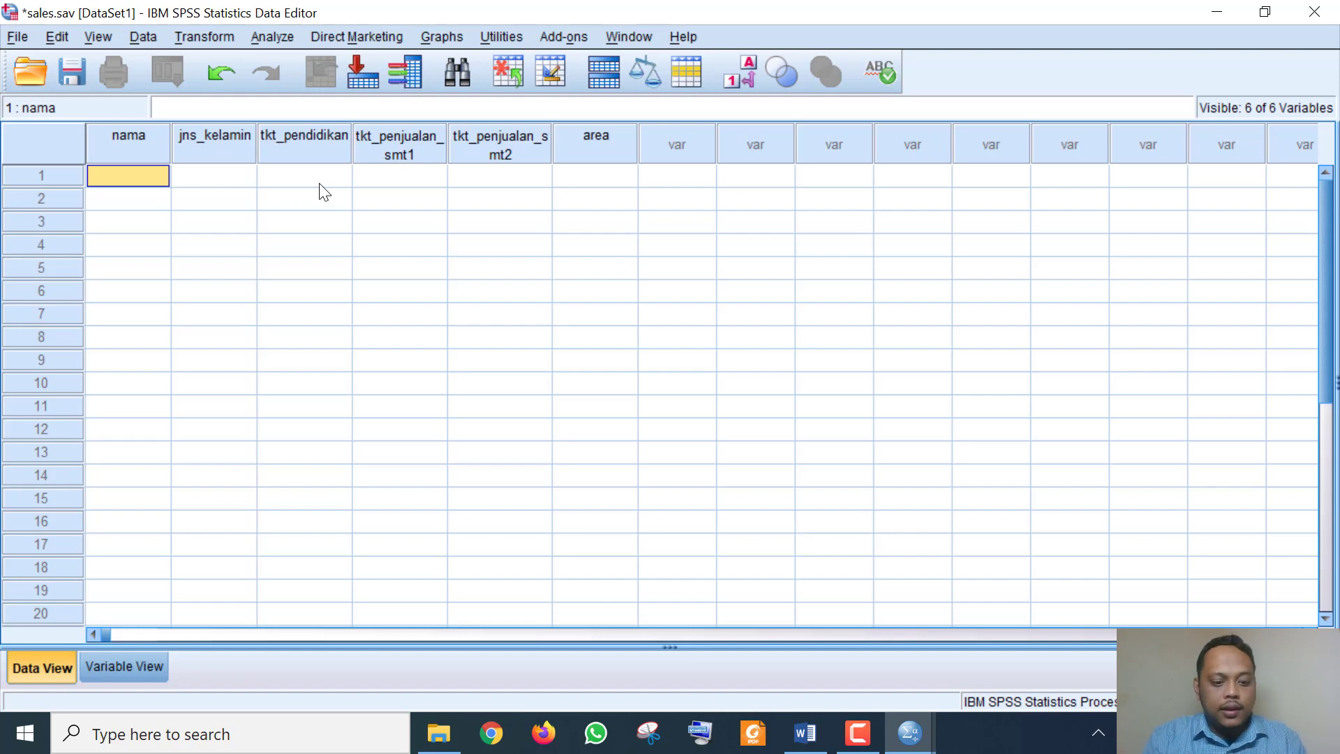
type("SANDRA")
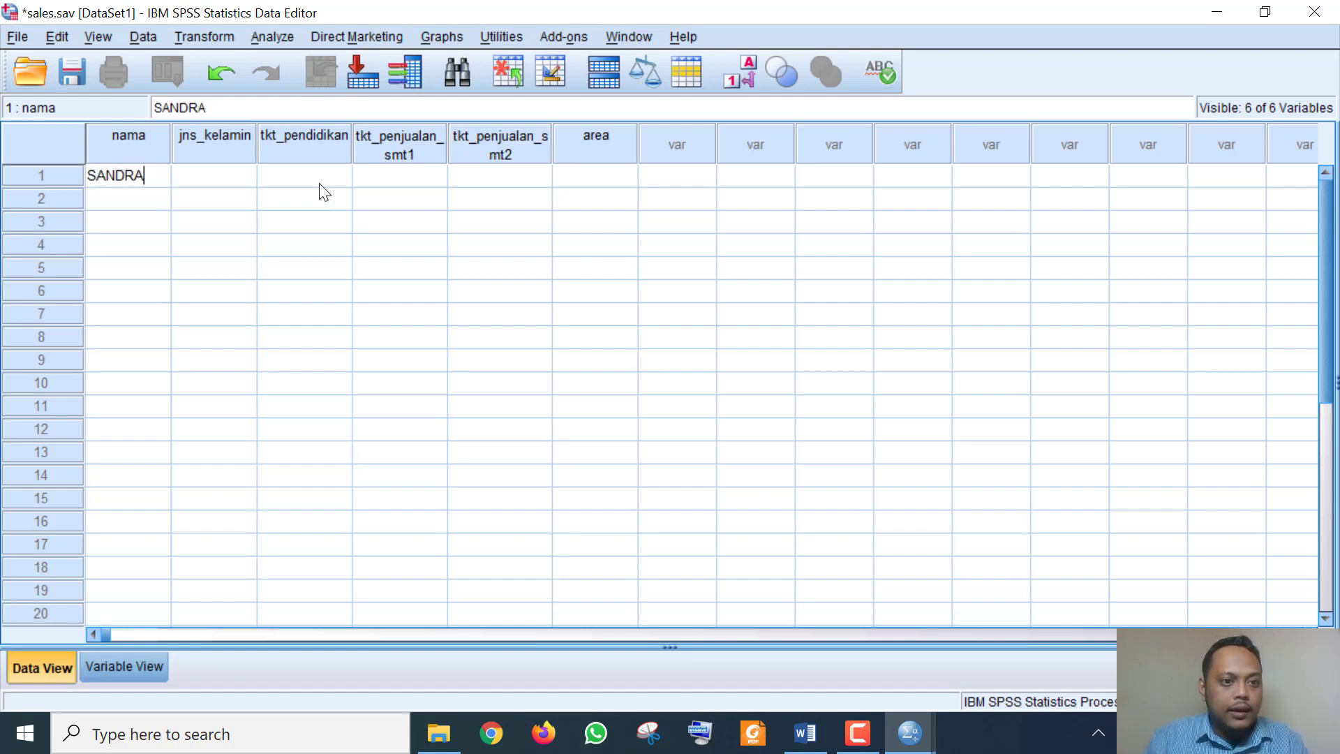
left_click(148, 179)
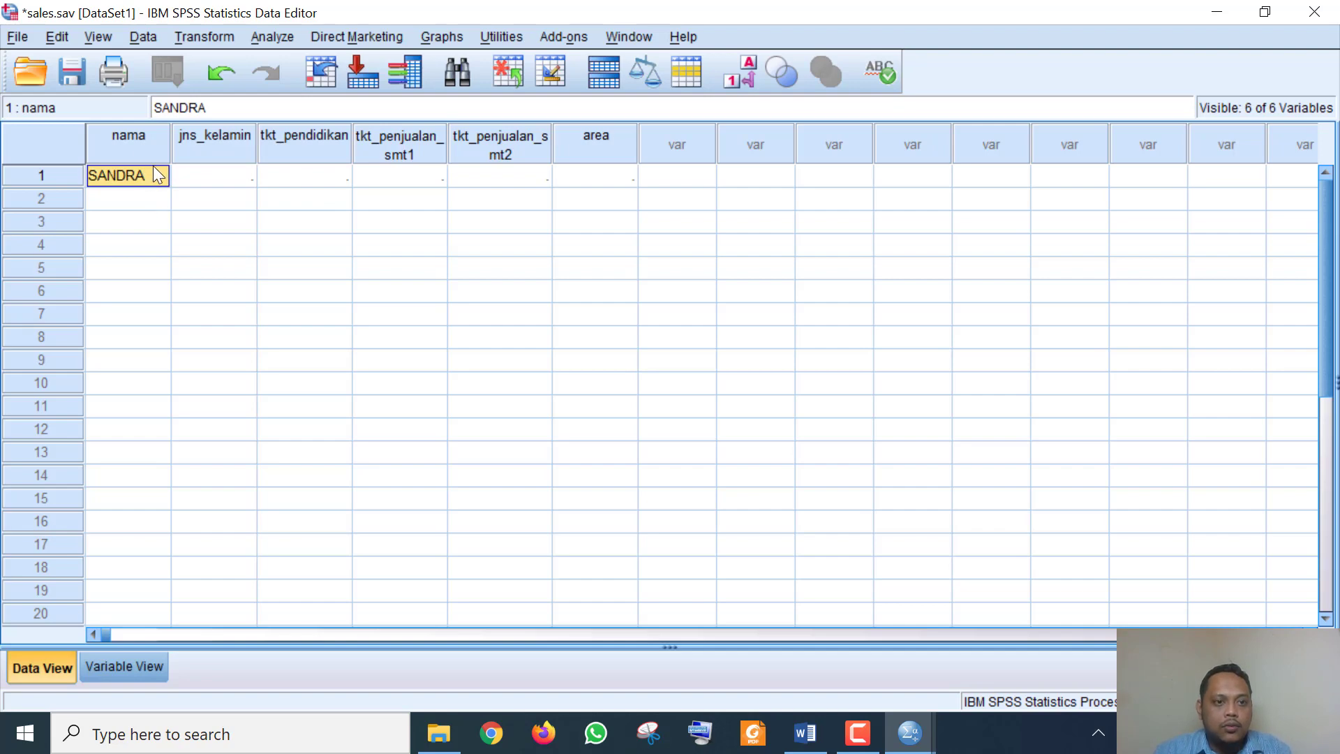
left_click(216, 186)
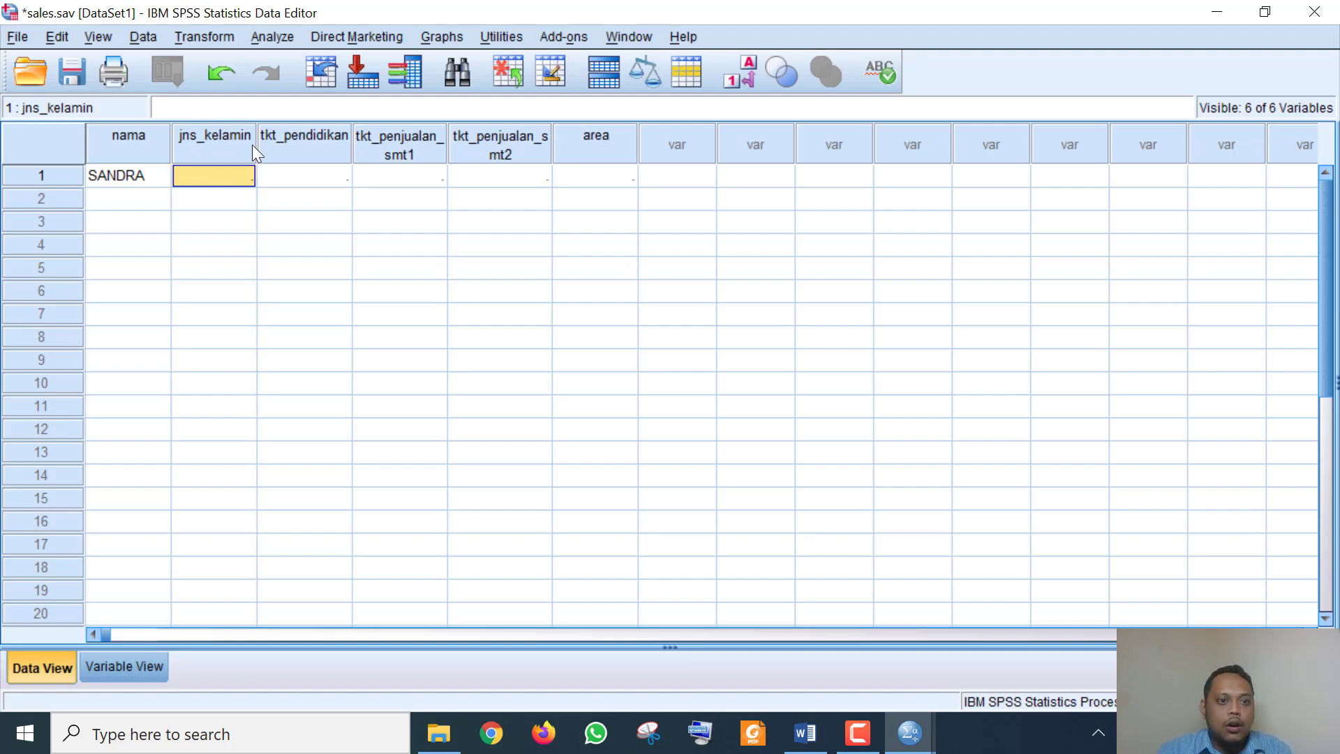
type("W")
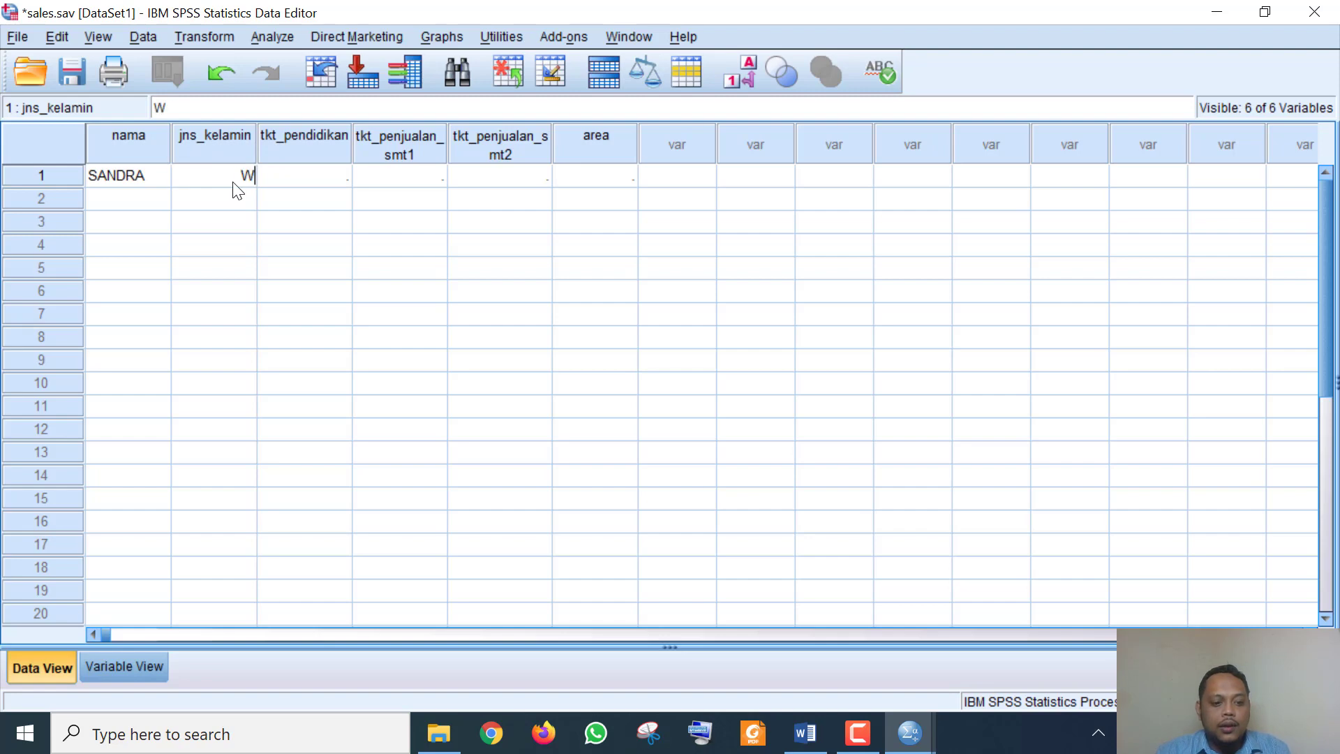
type("ANITA")
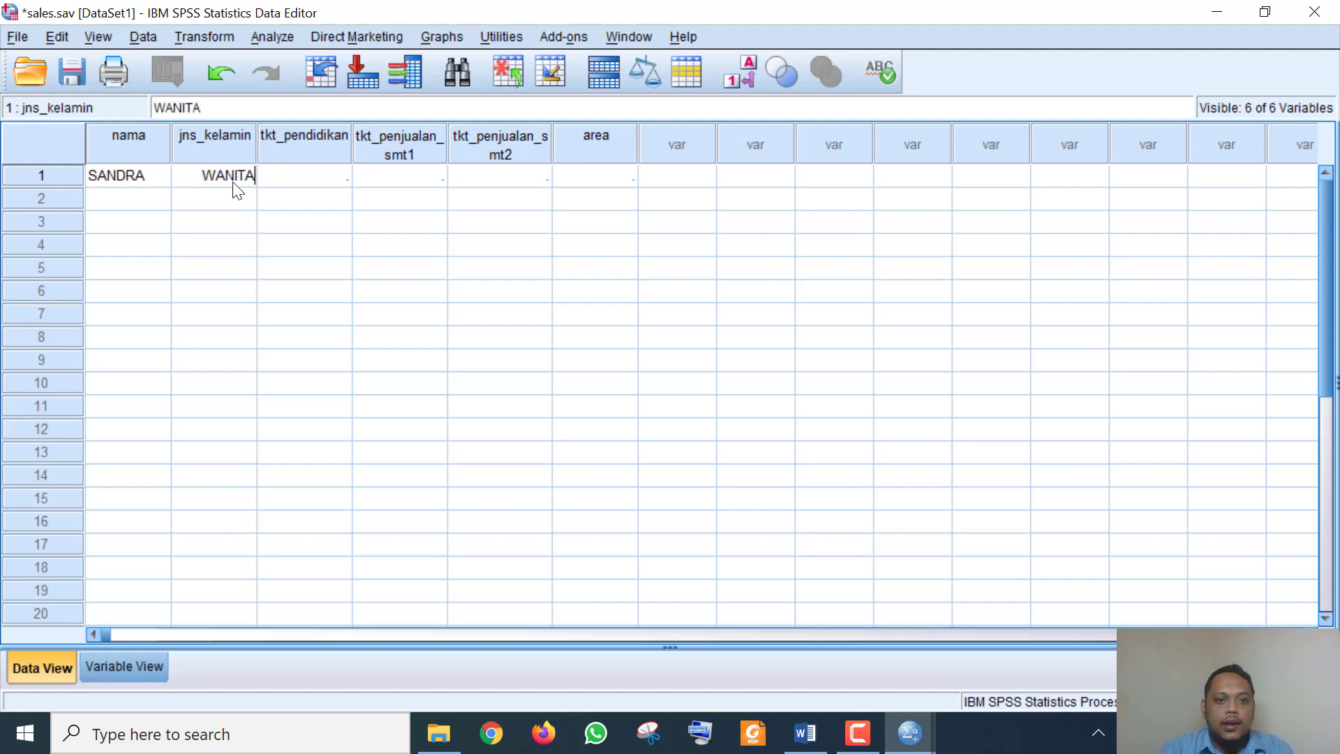
key("BackSpace")
key("BackSpace")
key("BackSpace")
key("BackSpace")
key("BackSpace")
key("BackSpace")
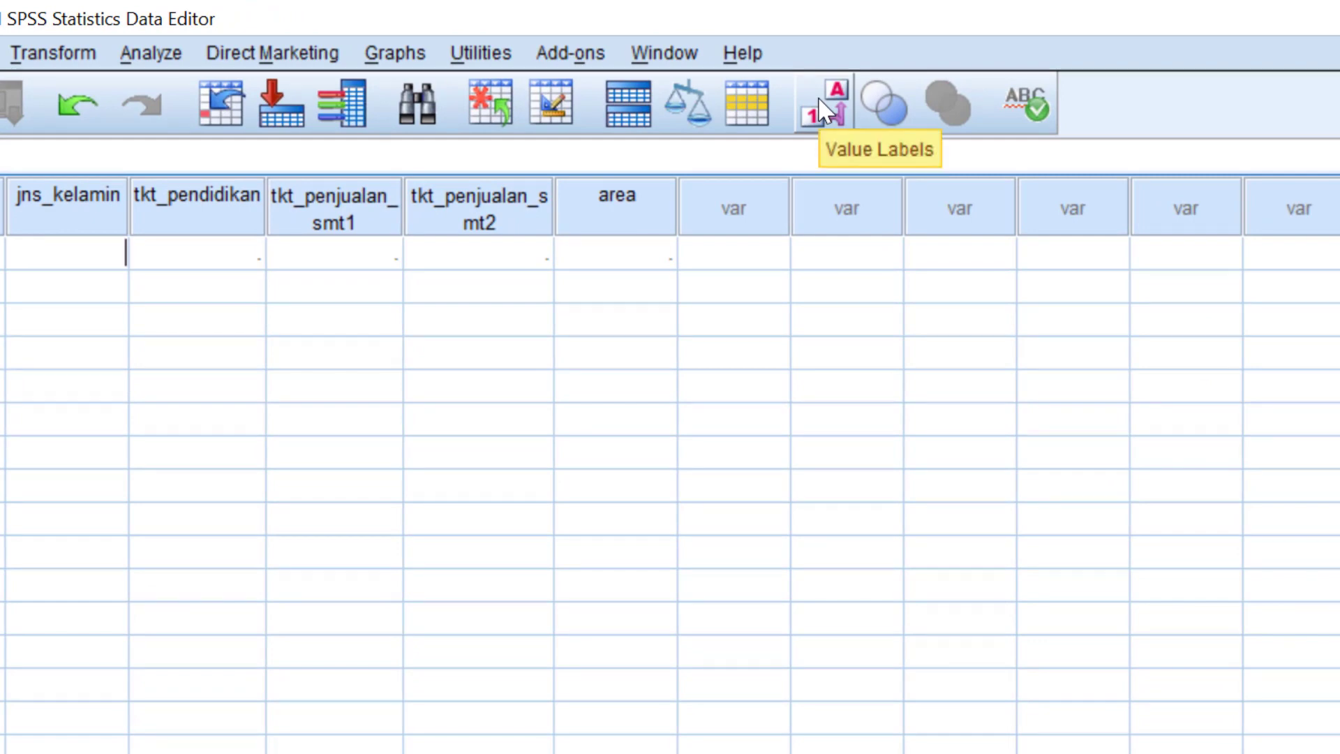
Turn on the display of value labels and enter code 2 in jns_kelamin for case 1.
left_click(823, 110)
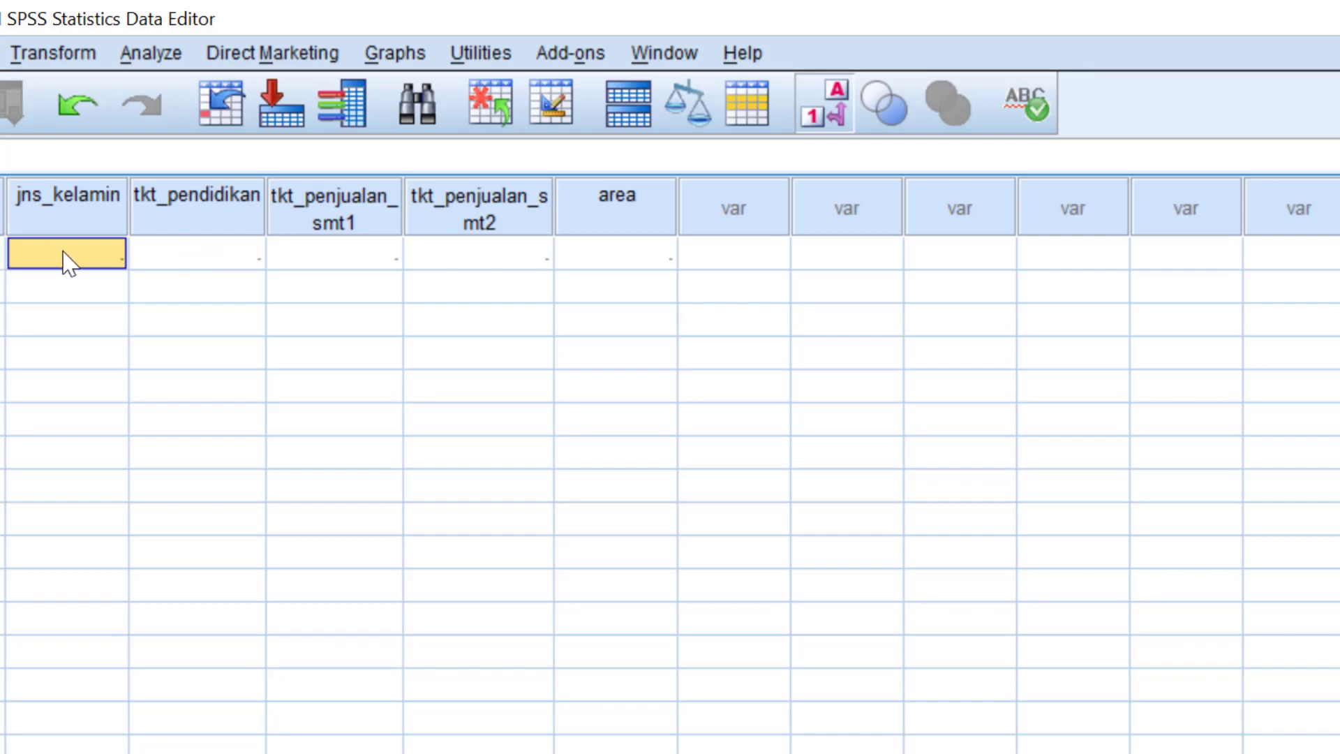
type("22")
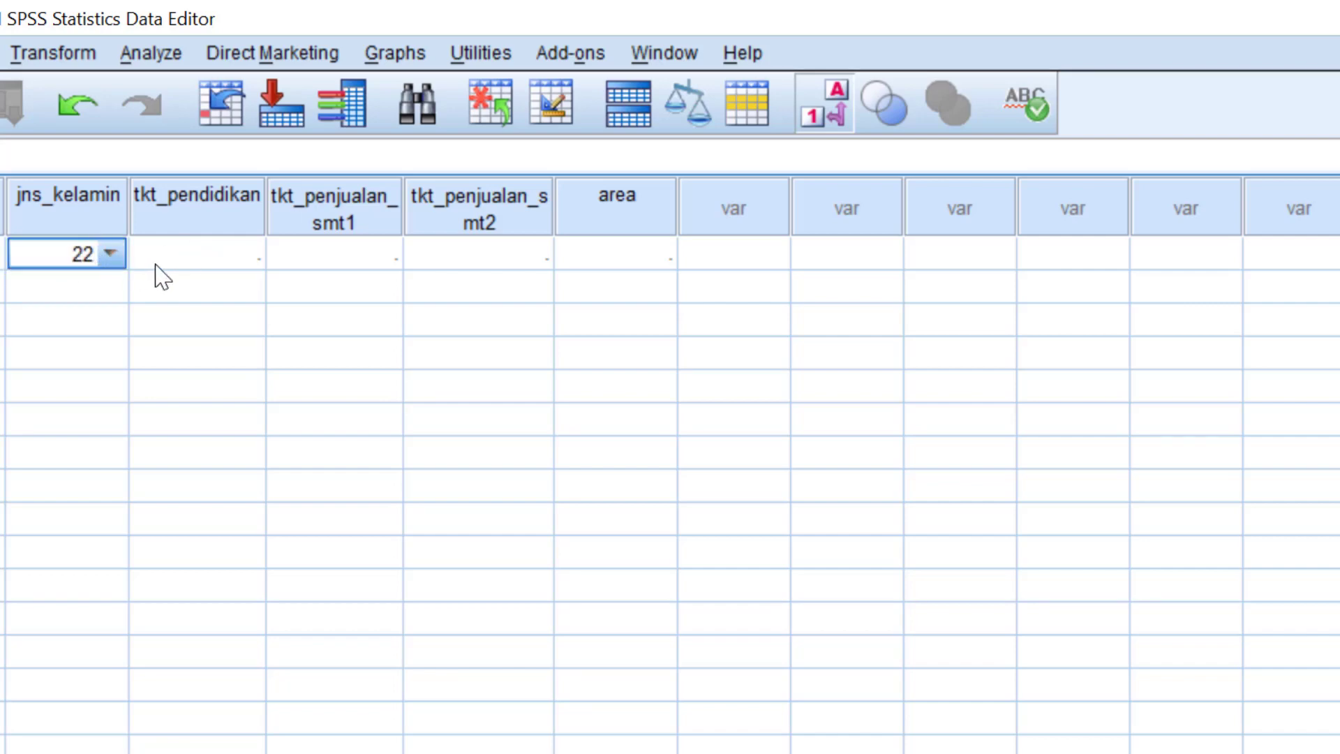
key("BackSpace")
left_click(122, 297)
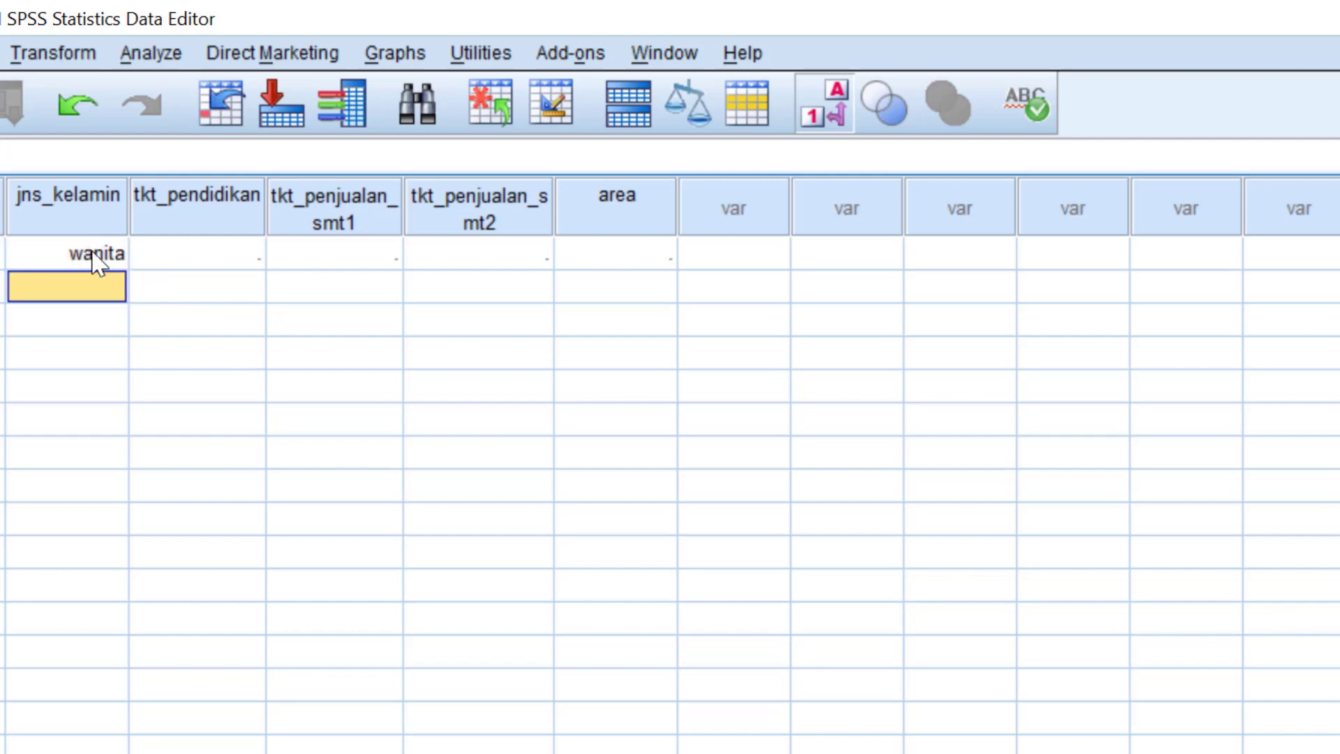
Enter code 2 as the tkt_pendidikan value of case 1.
left_click(219, 262)
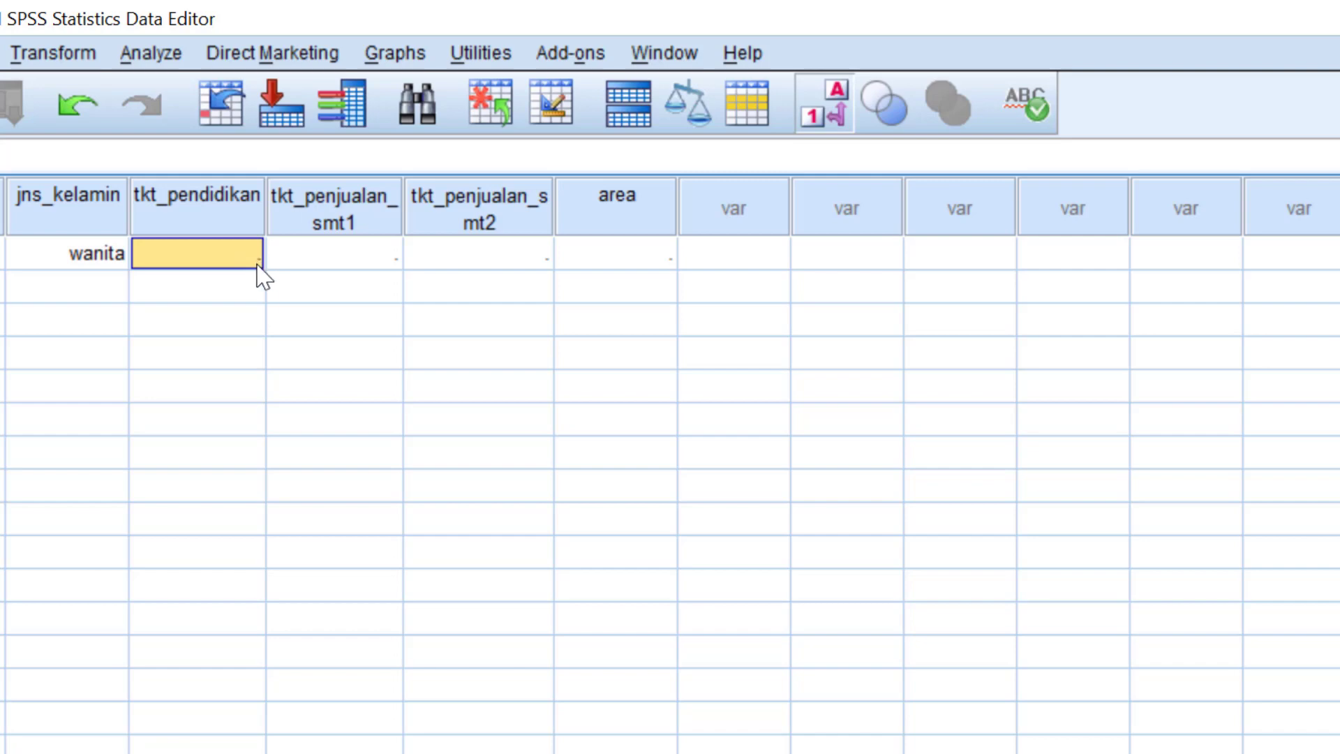
type("2")
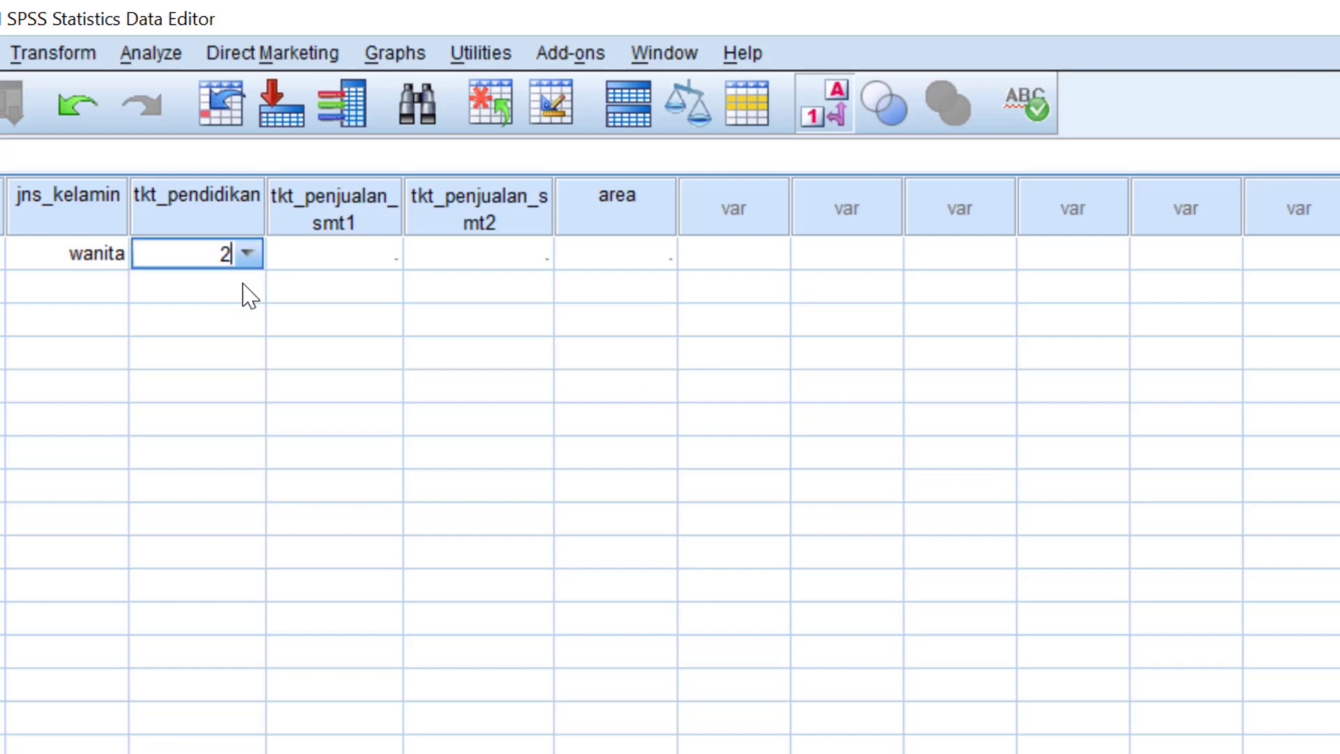
key("Return")
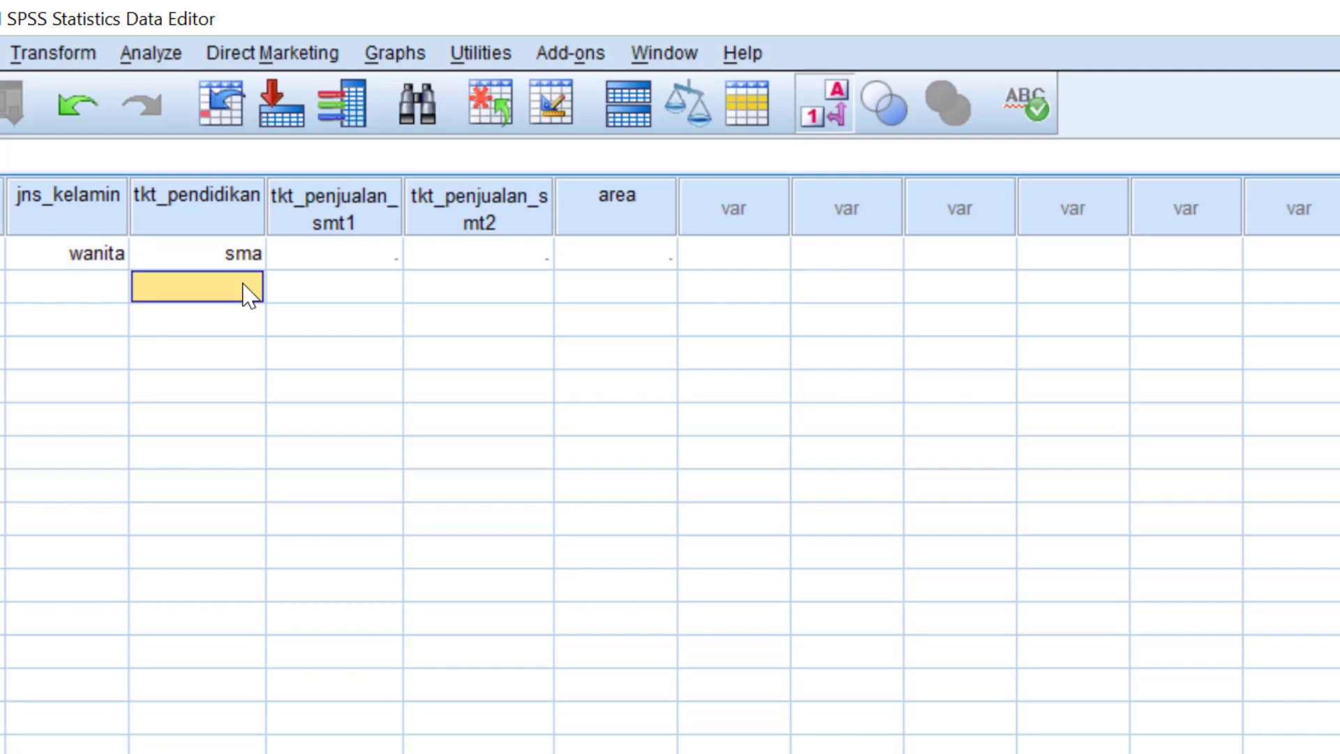
Enter the sales figures of case 1: 1050000 for tkt_penjualan_smt1 and 1200000 for tkt_penjualan_smt2.
left_click(350, 258)
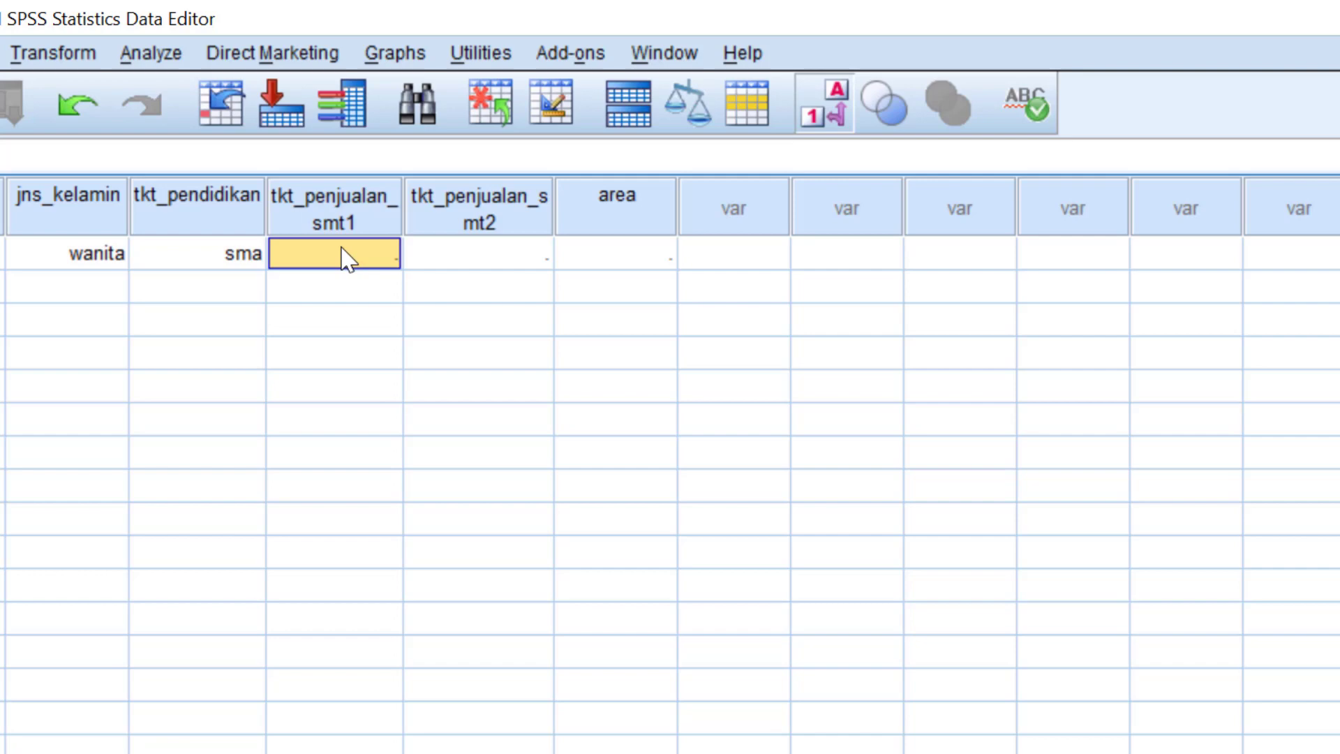
type("1050")
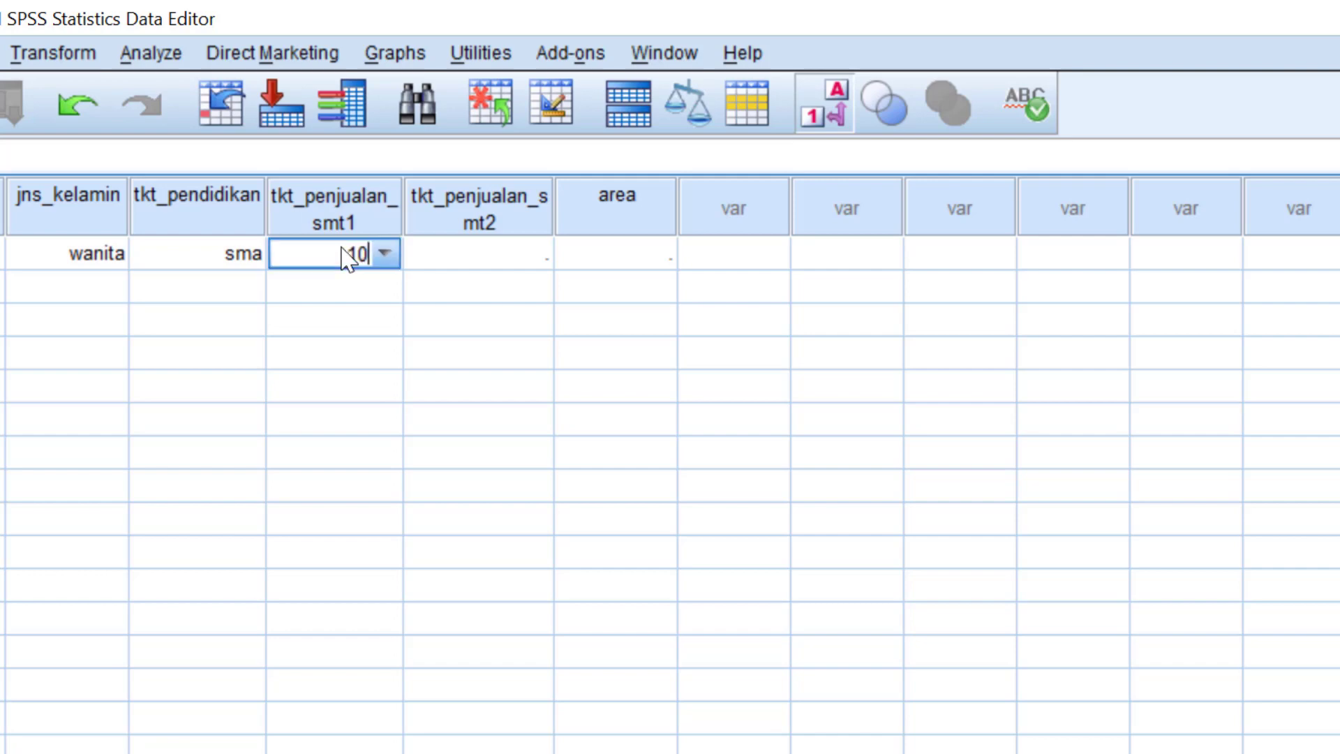
type("000")
left_click(369, 298)
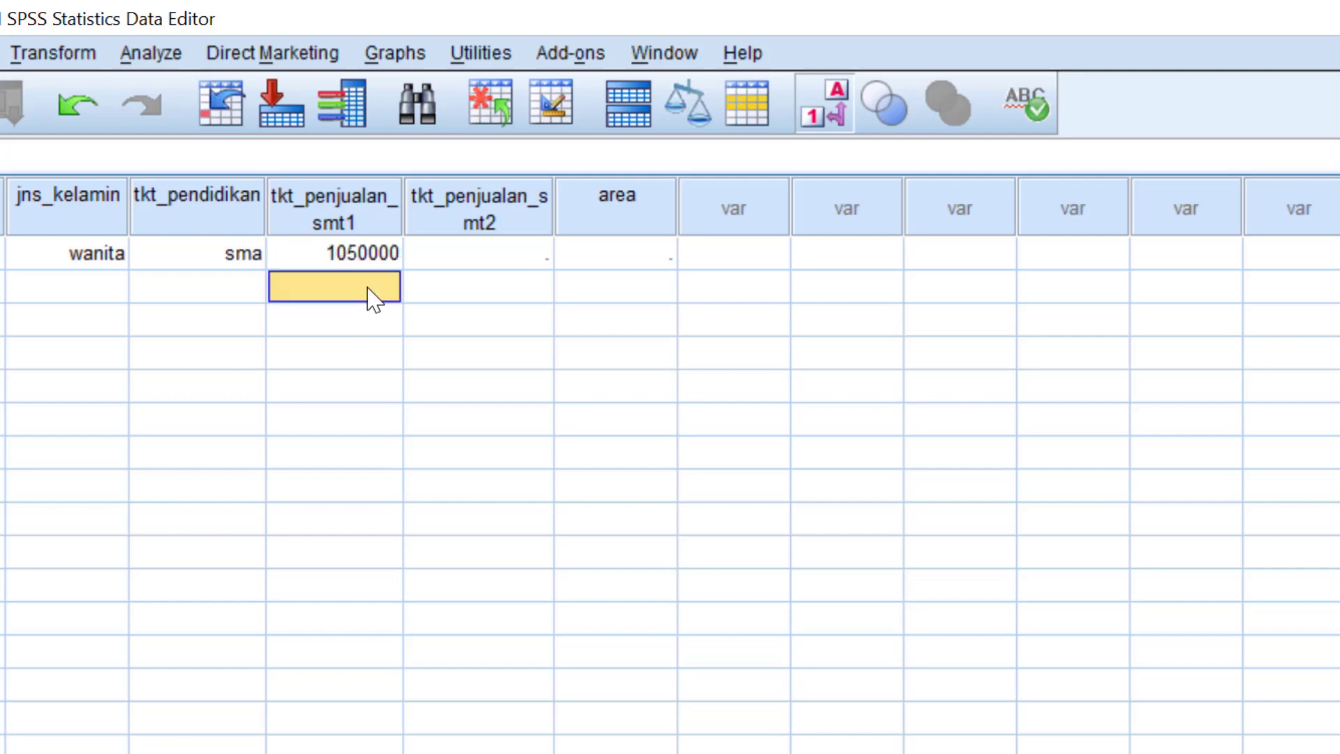
left_click(487, 257)
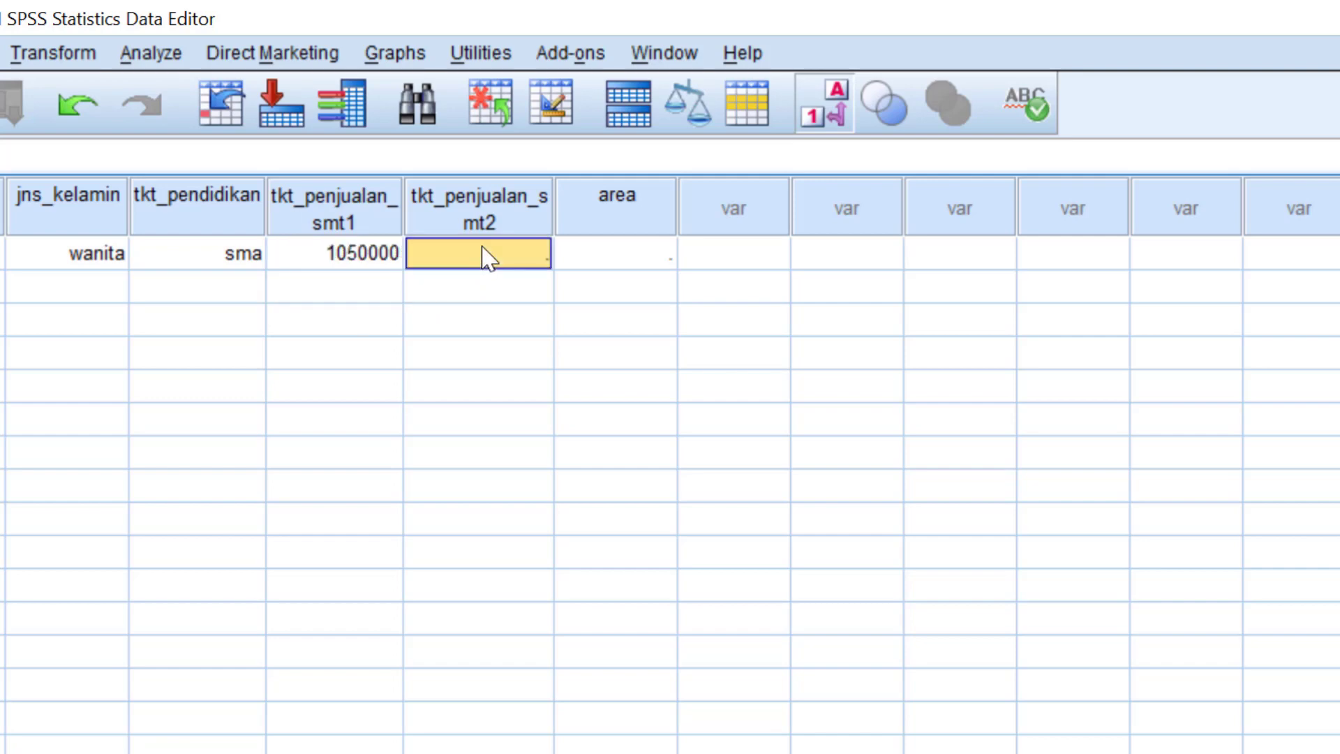
type("1200")
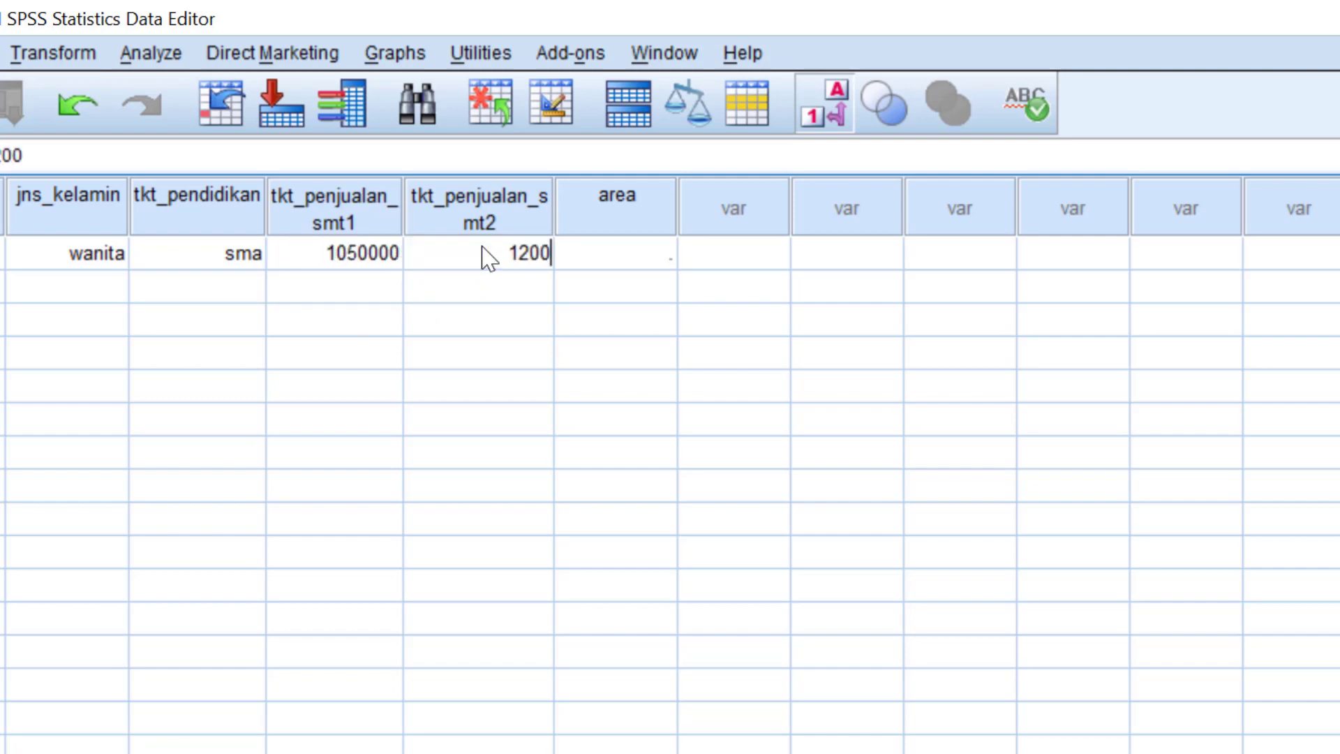
type("000")
Enter code 2 as the area value of case 1.
left_click(647, 265)
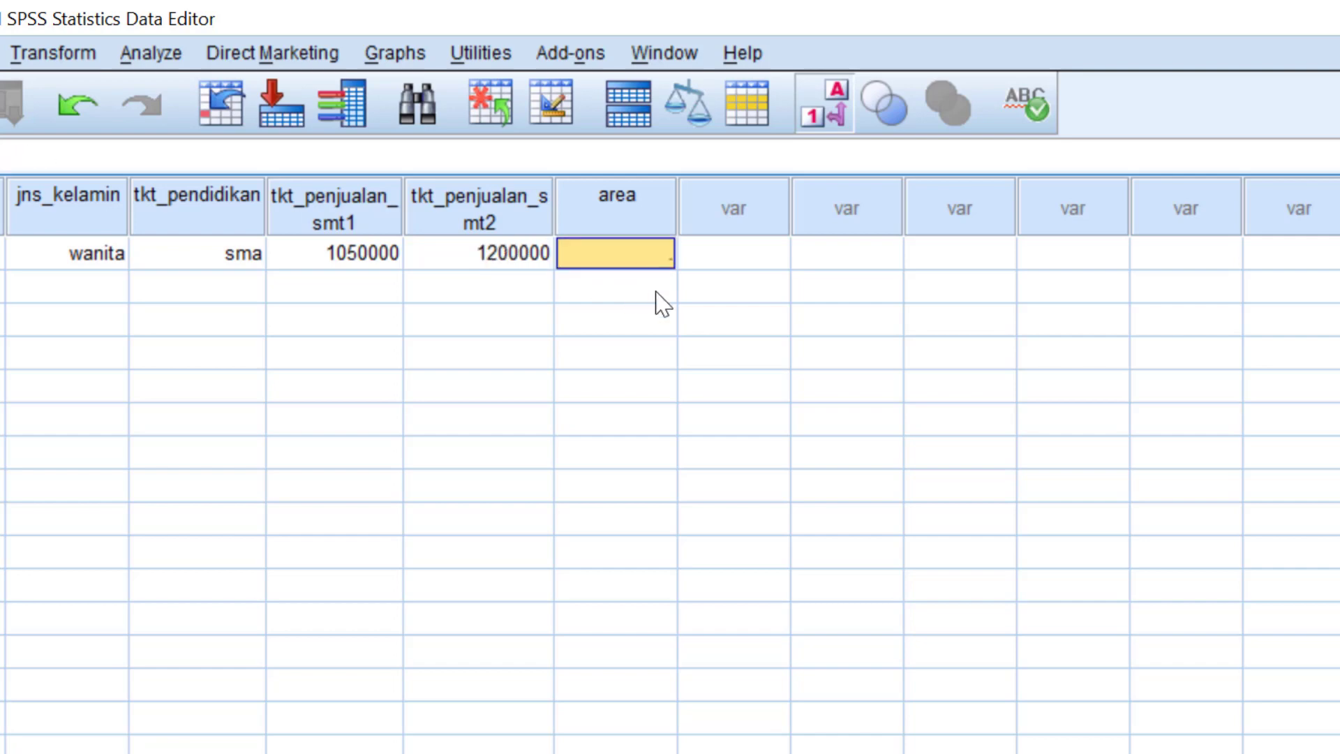
left_click(646, 257)
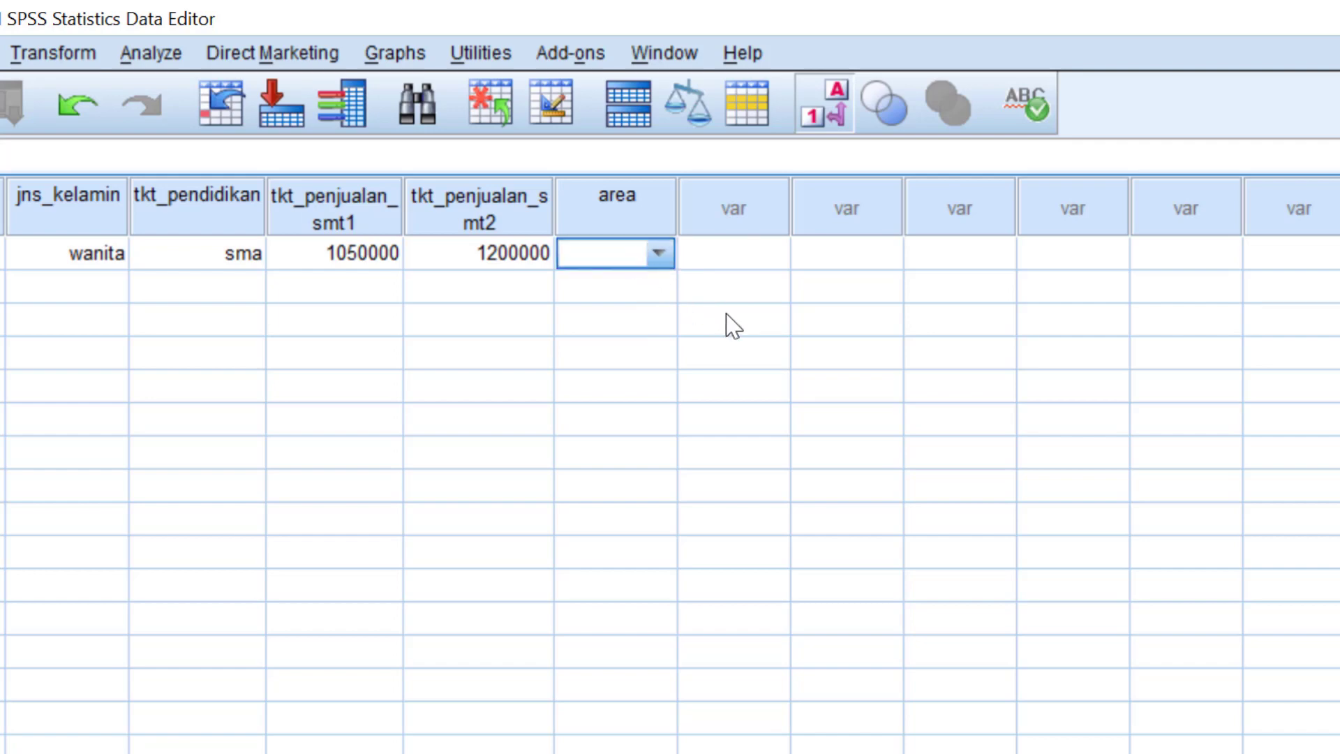
type("2")
left_click(645, 366)
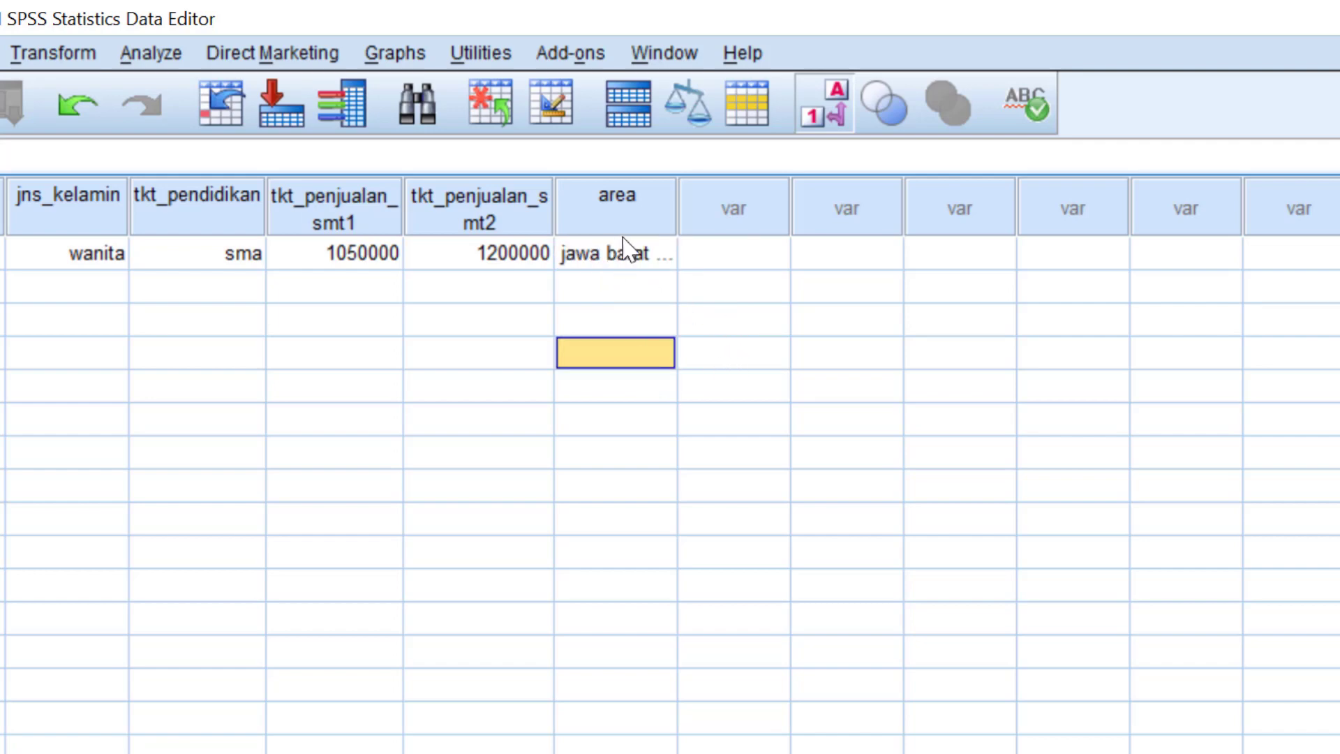
Widen the area, tkt_penjualan_smt2 and tkt_penjualan_smt1 columns so their full contents and names fit.
left_click_drag(676, 197, 818, 182)
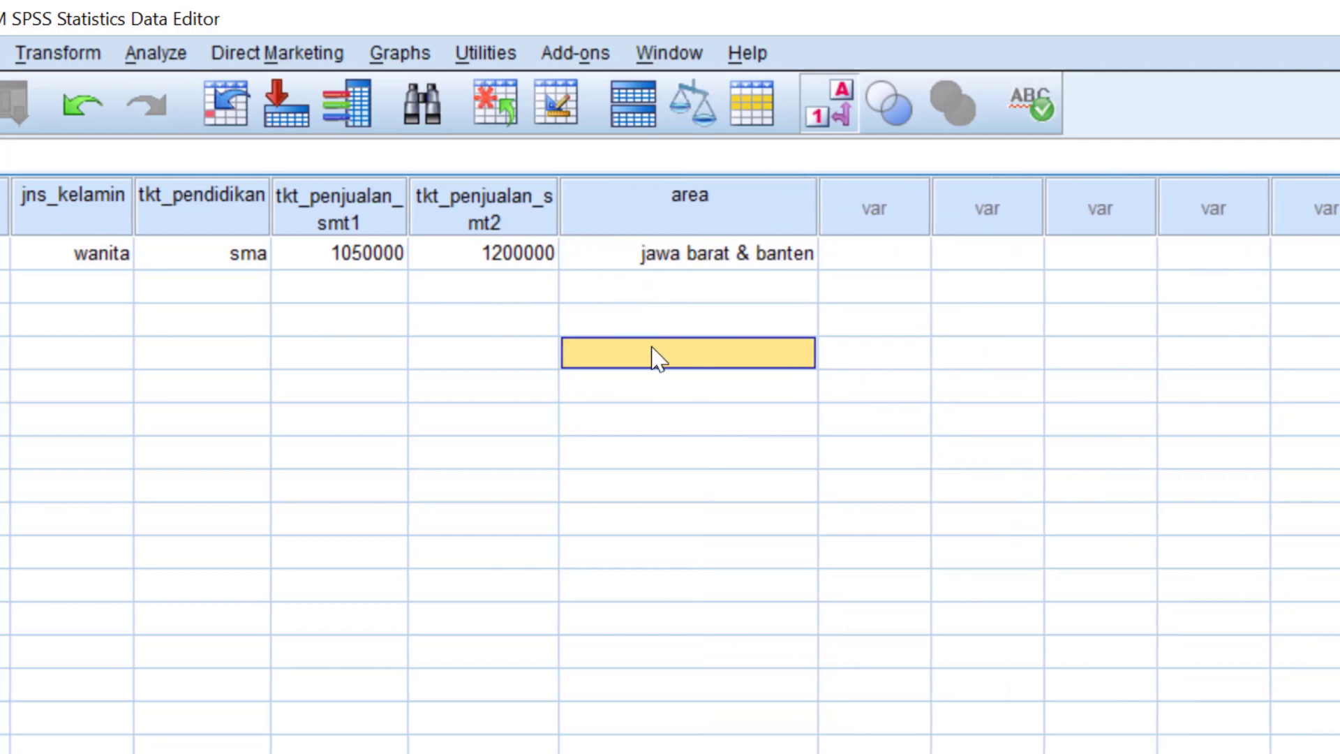
left_click_drag(565, 190, 603, 189)
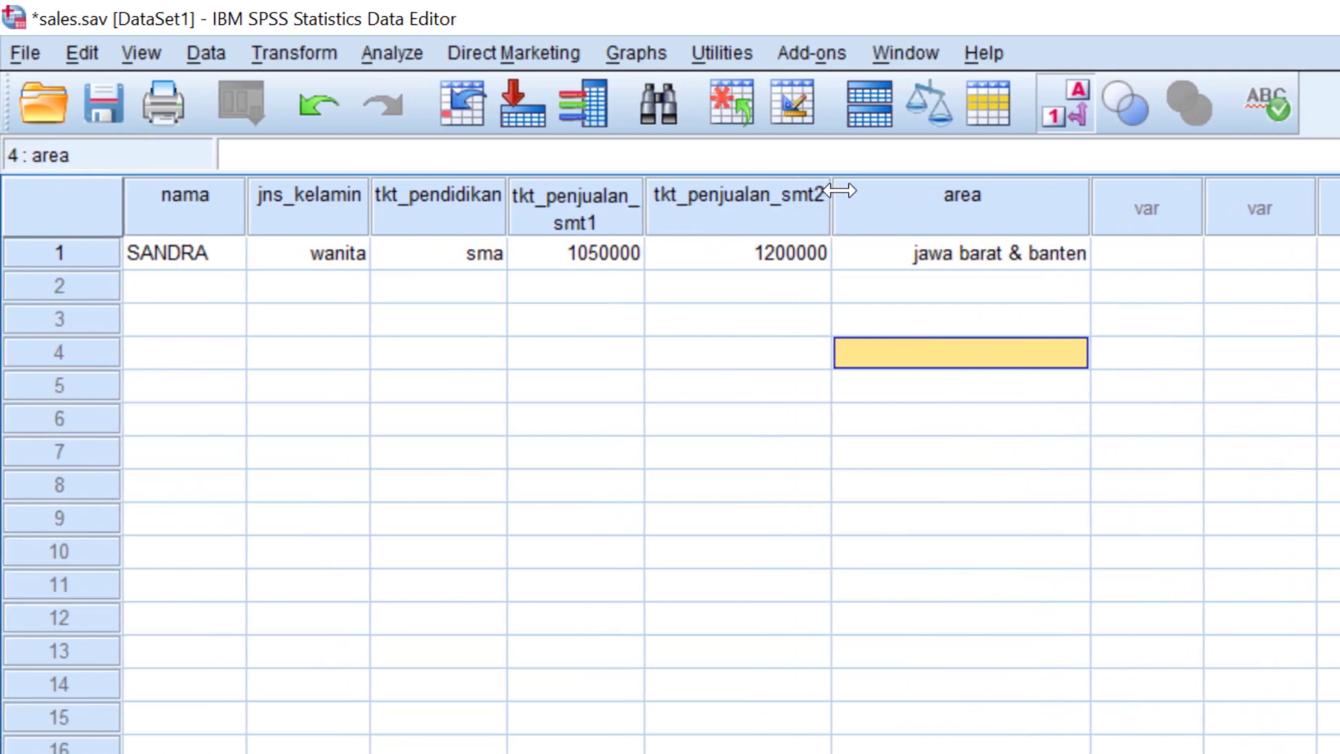
left_click_drag(840, 190, 849, 190)
left_click_drag(645, 198, 710, 196)
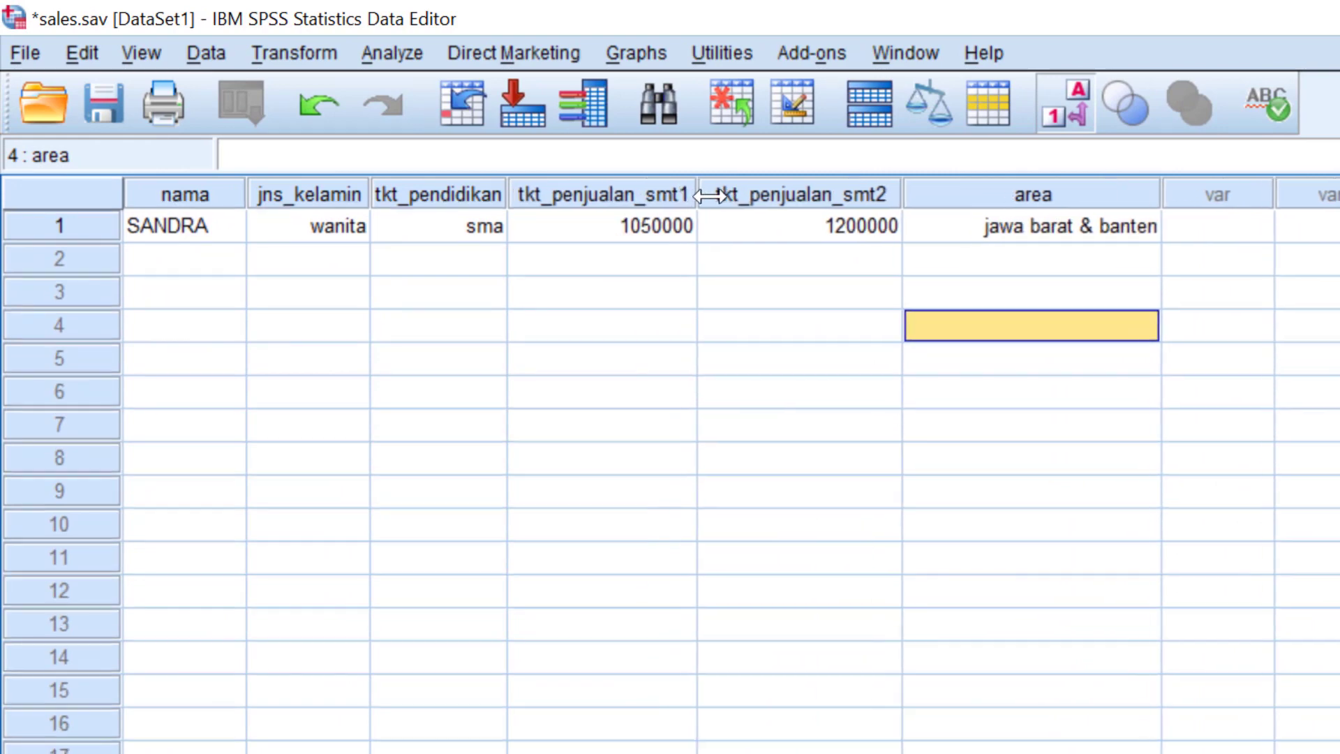
left_click(631, 262)
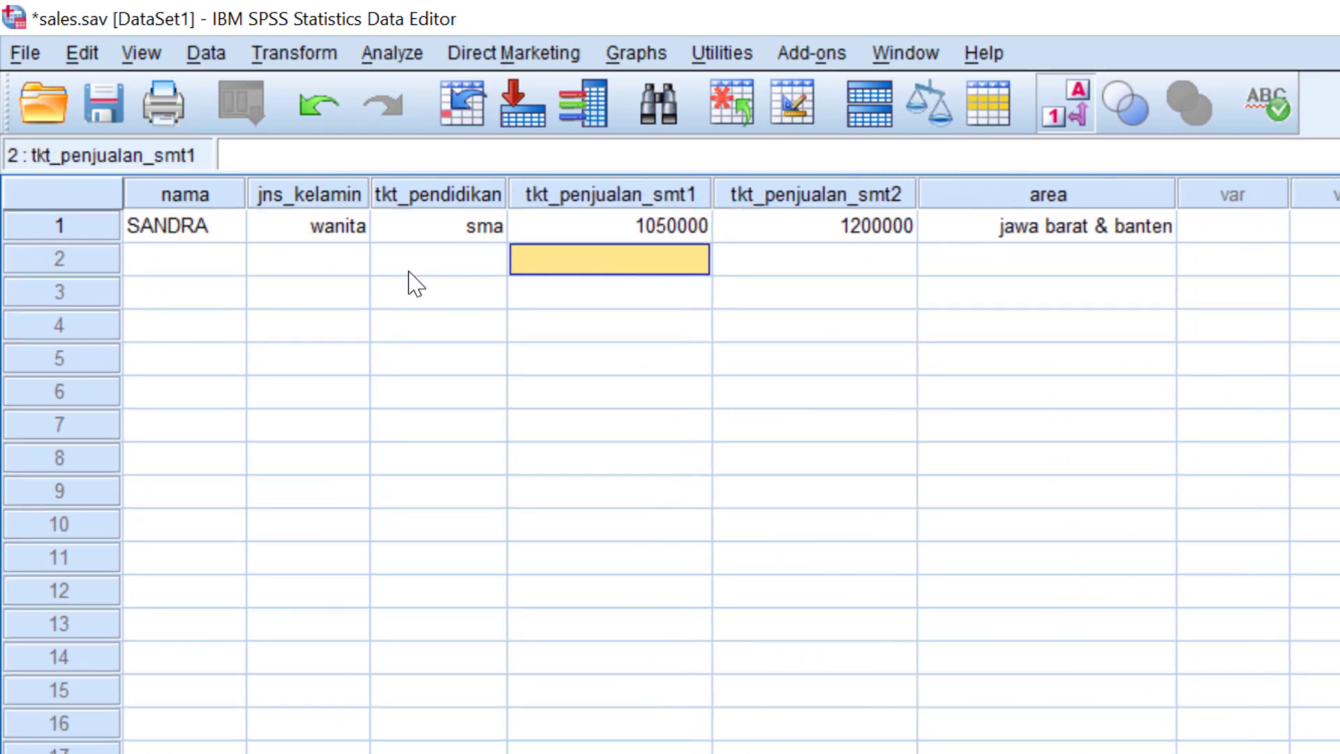
left_click(407, 271)
left_click(310, 267)
left_click(188, 258)
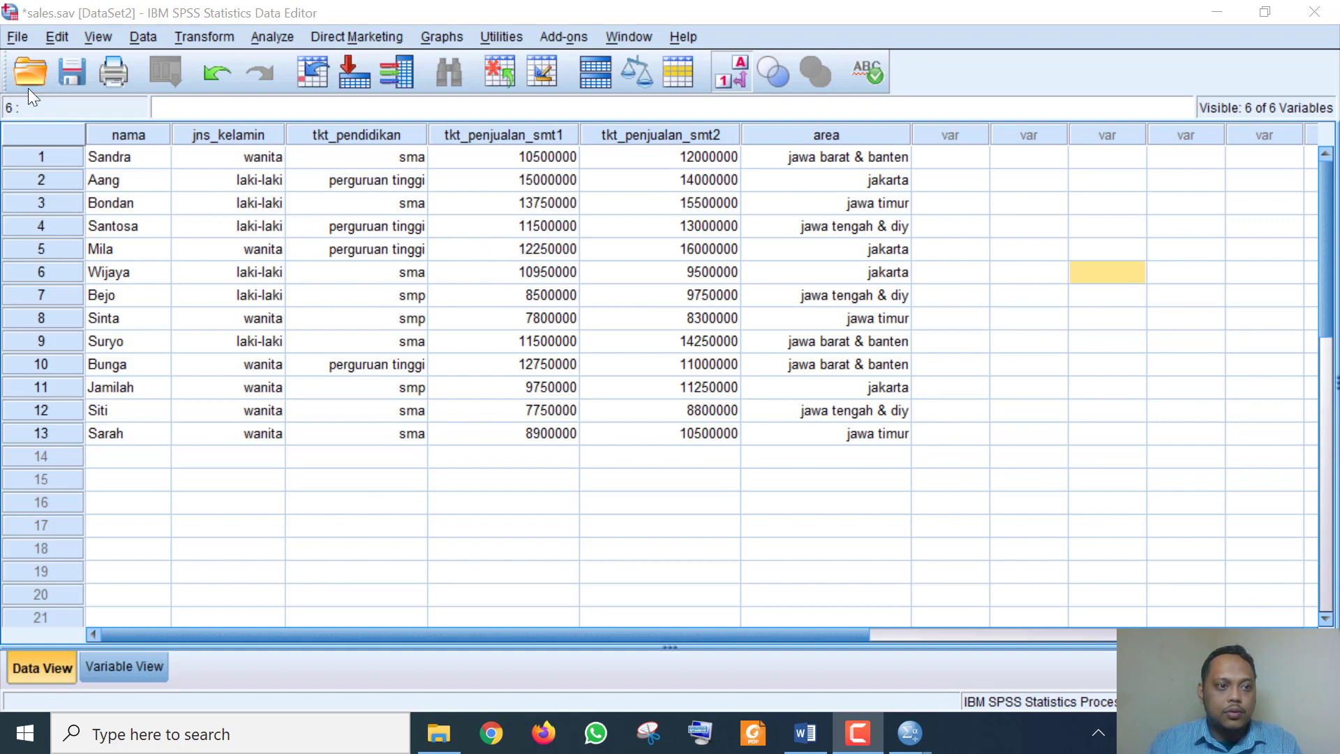
Start saving the sales dataset as a new file and browse to the SPSS folder inside Aplikom.
left_click(19, 39)
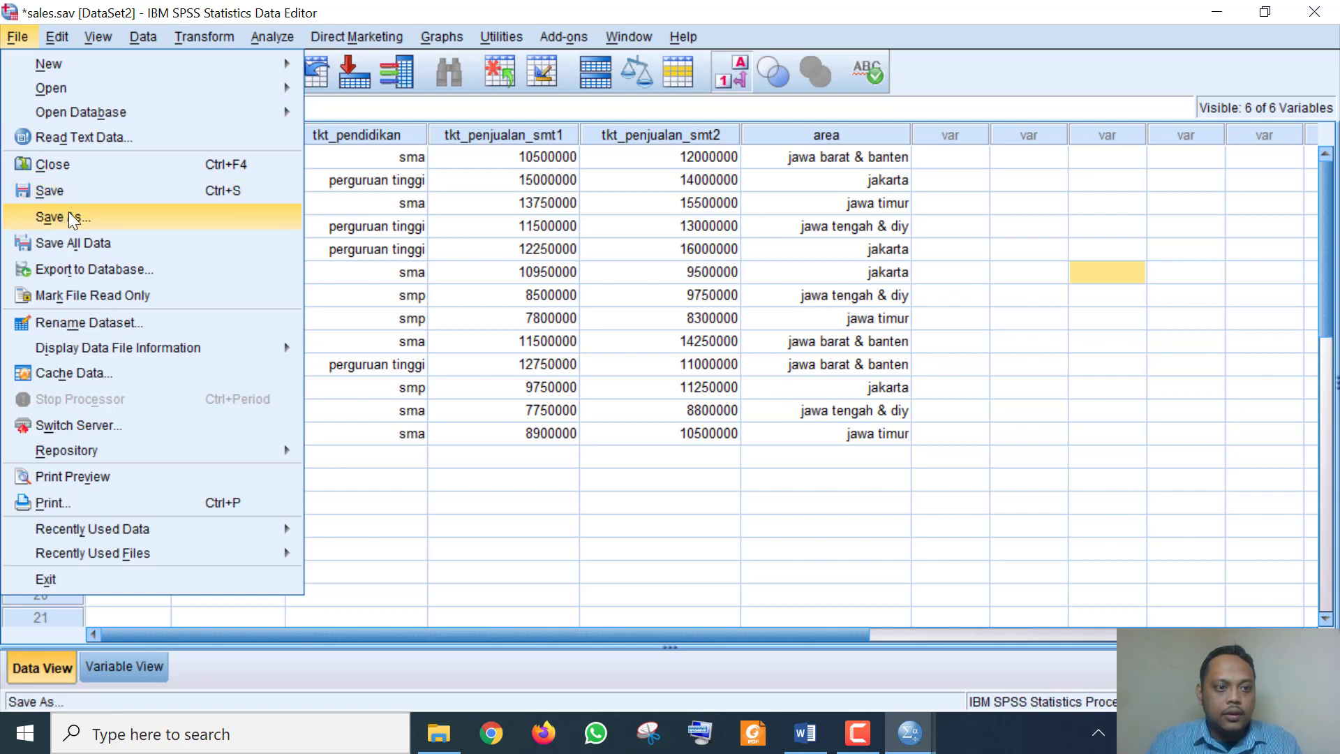
left_click(198, 210)
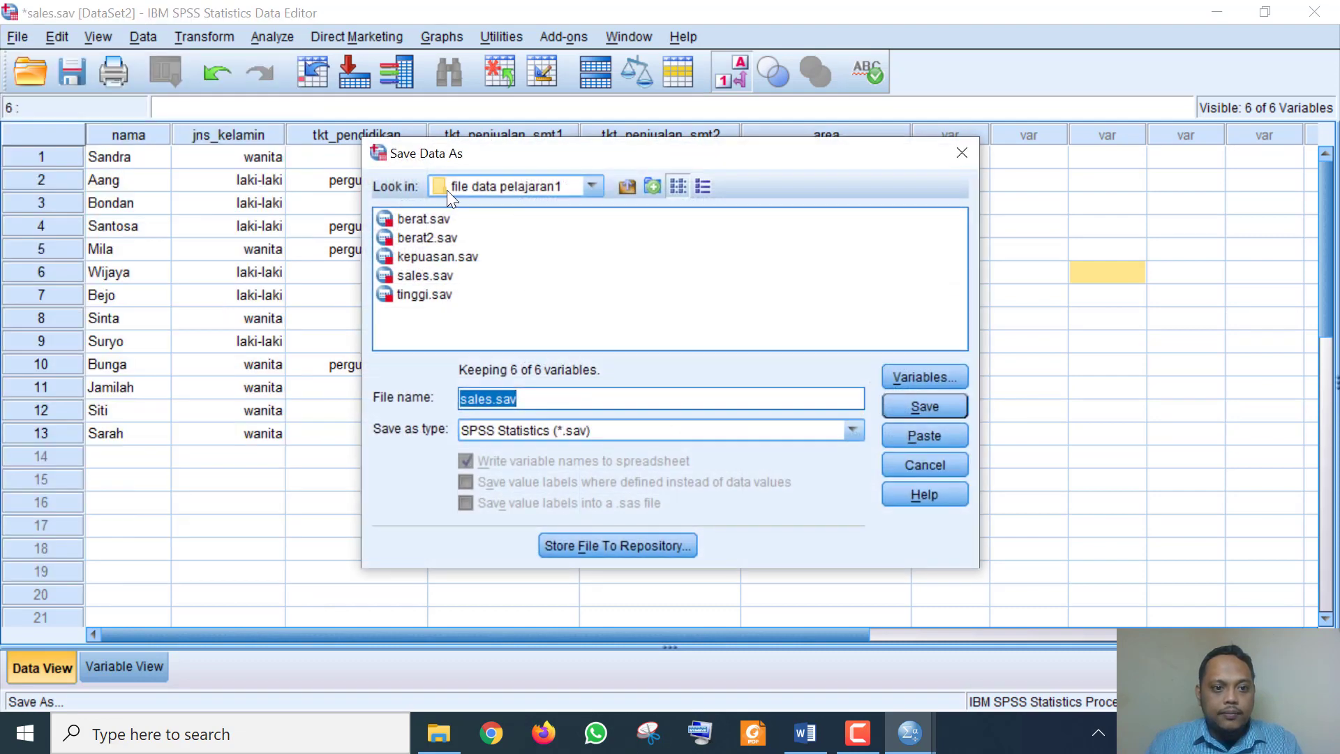
left_click(626, 186)
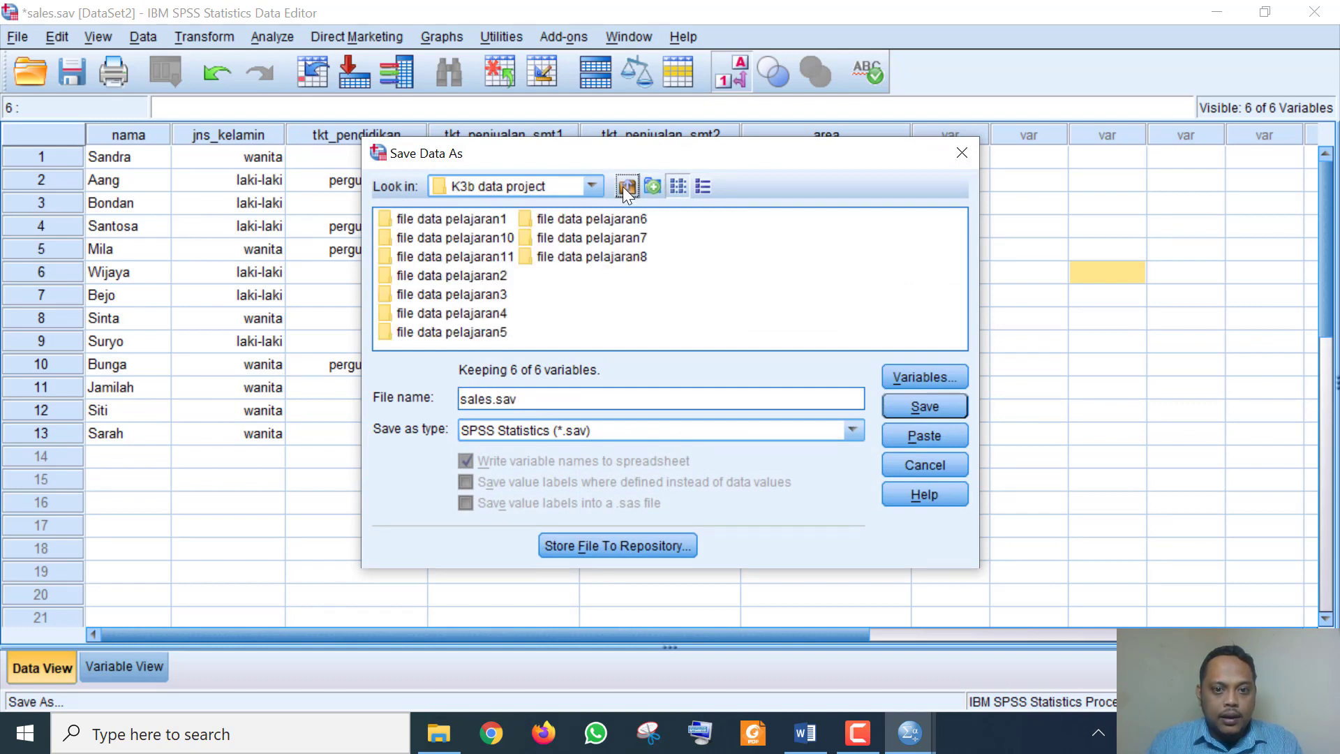
left_click(626, 187)
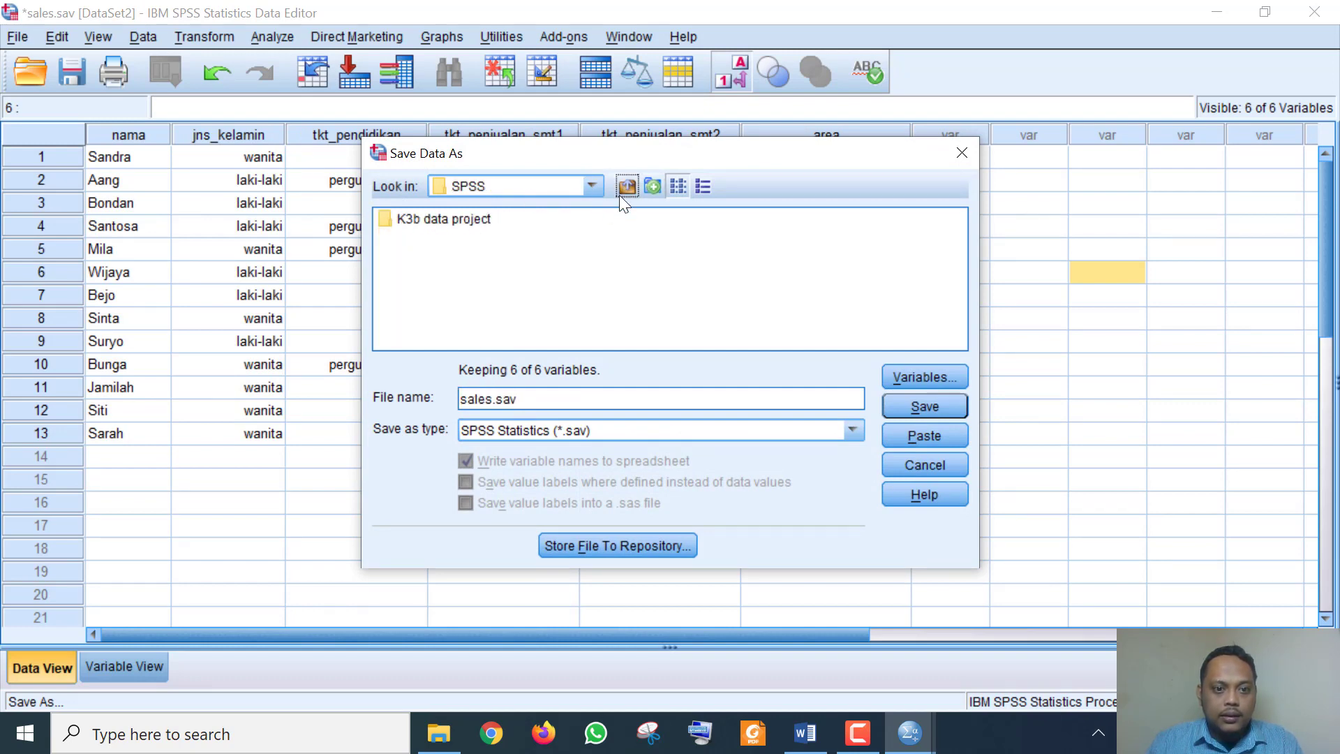
left_click(626, 186)
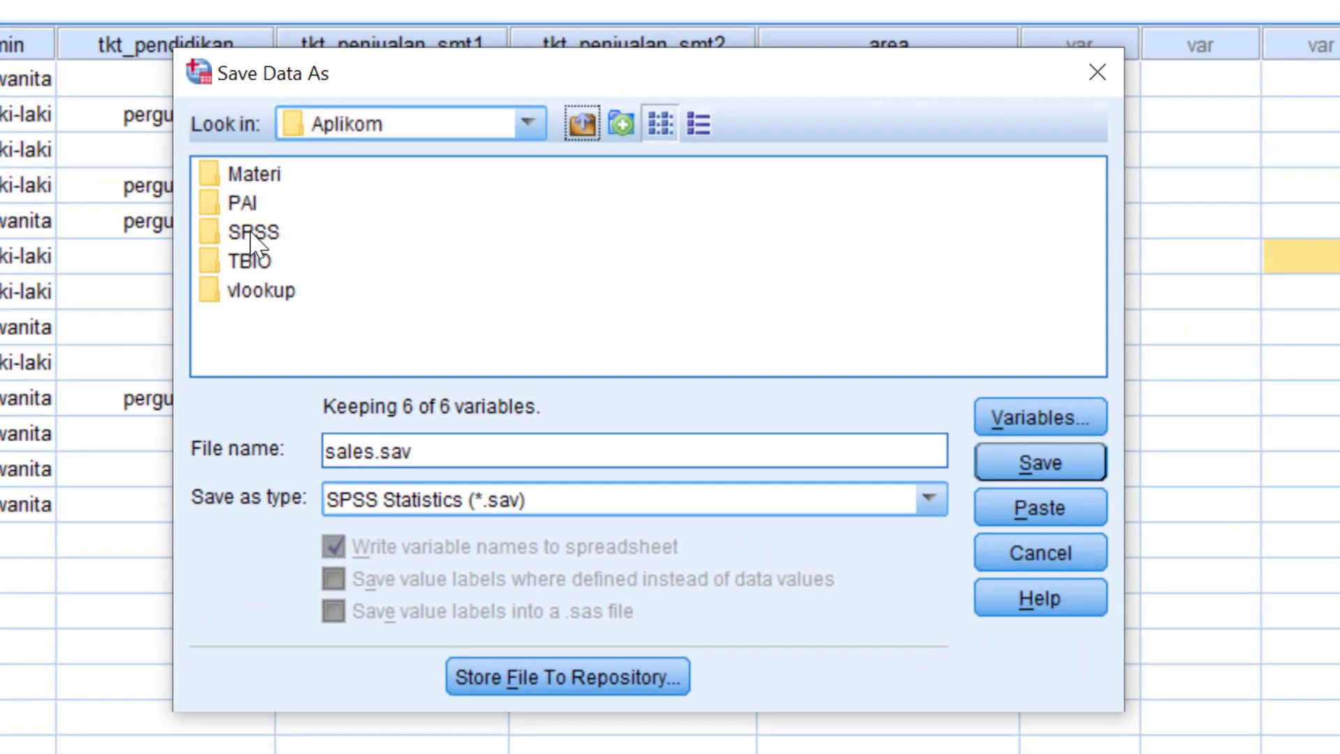
double_click(248, 233)
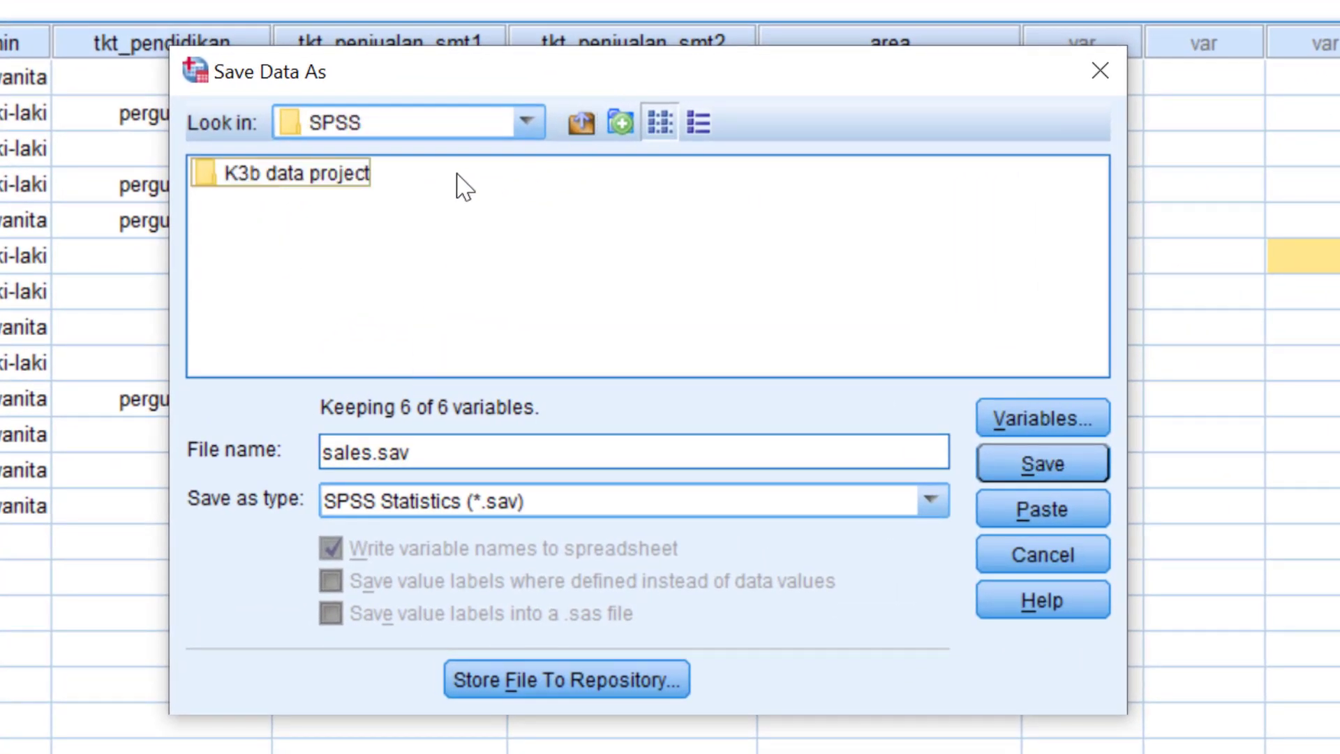
Create a new folder named LATIHAN SPSS inside the SPSS folder and open it as the save location.
right_click(324, 235)
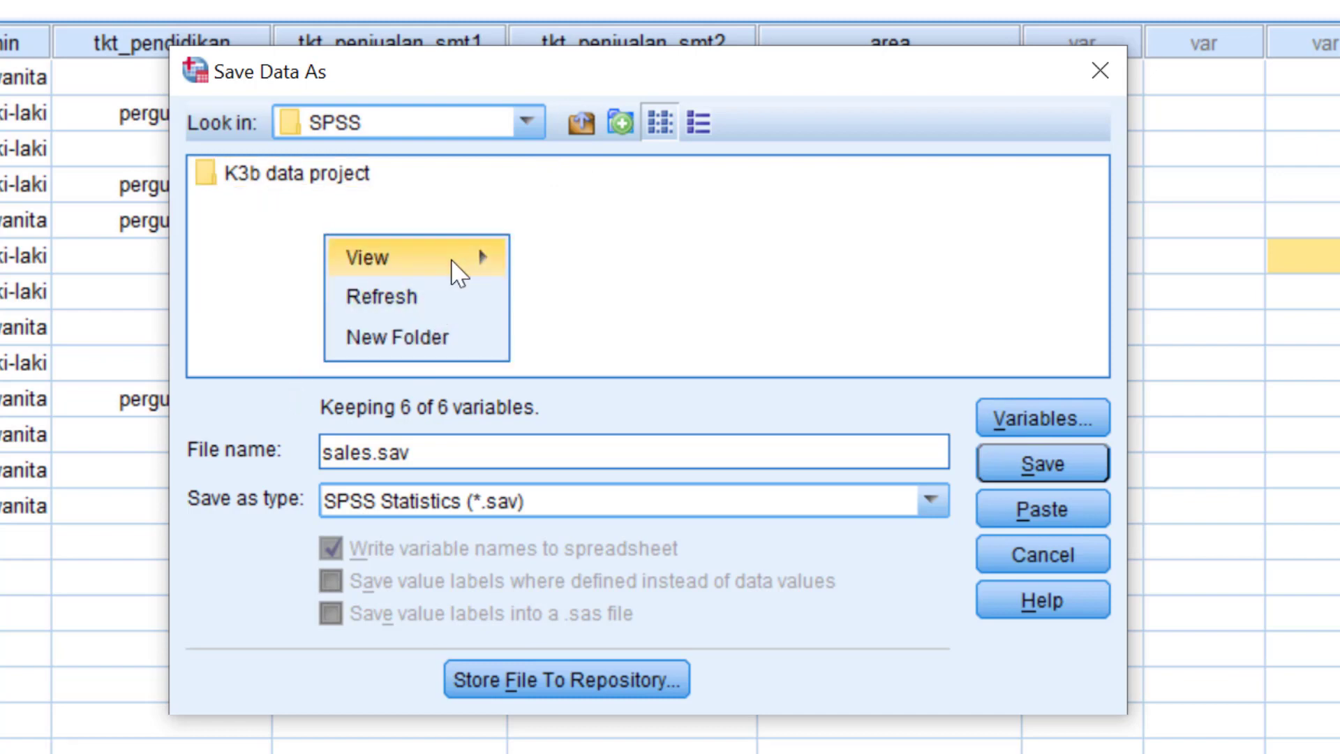
left_click(440, 335)
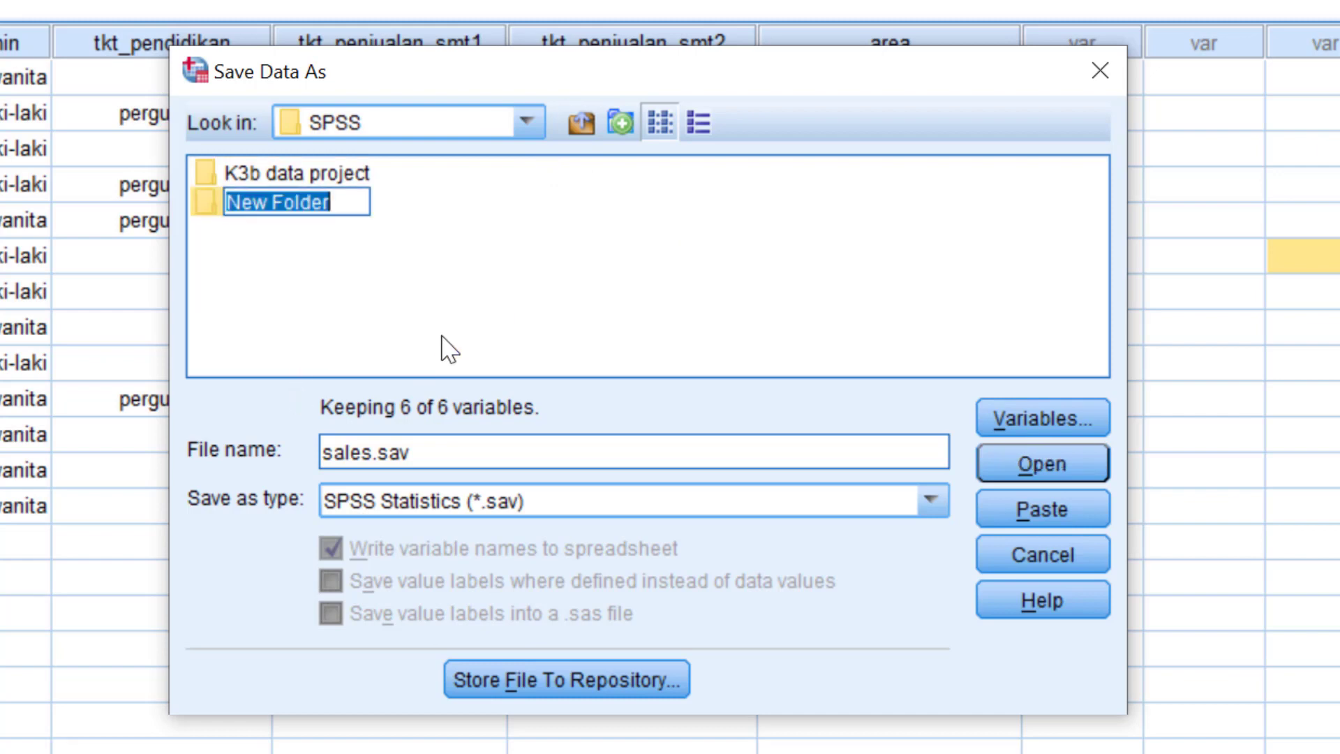
type("LATIHAN ")
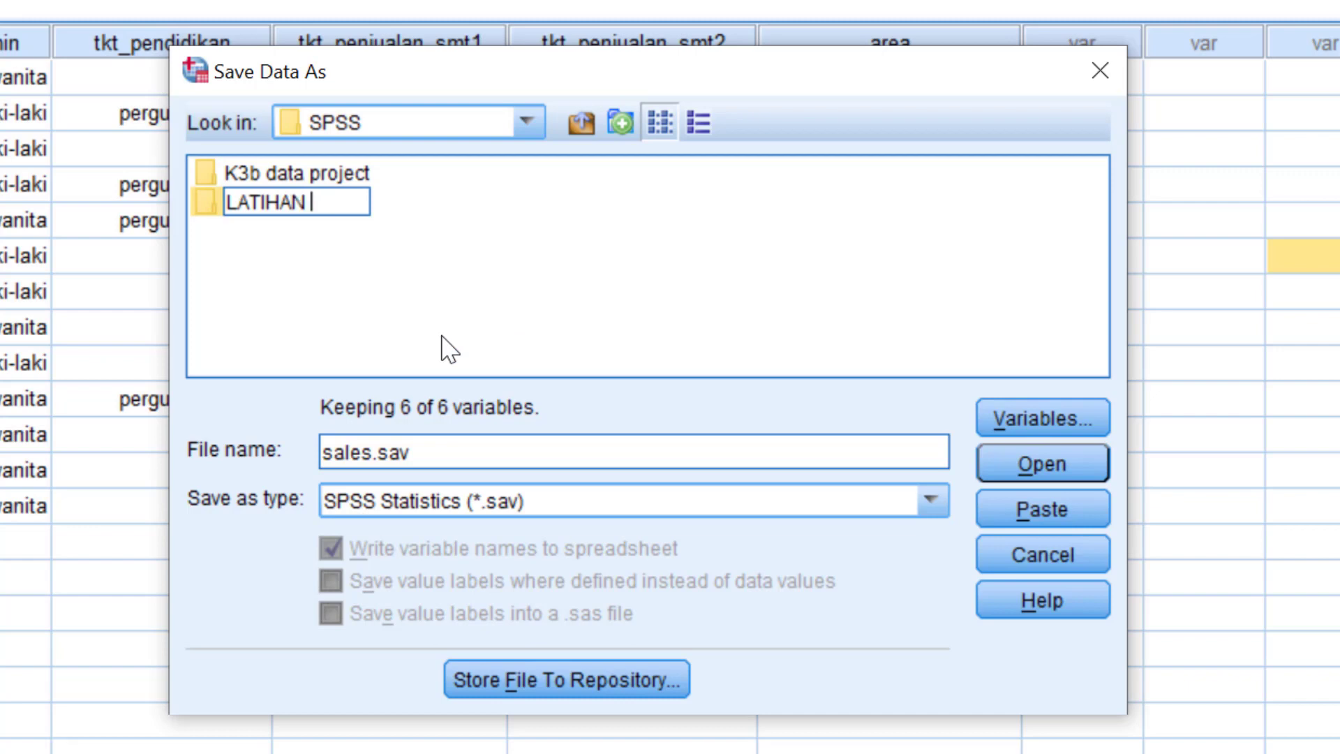
type("SPSS")
key("Return")
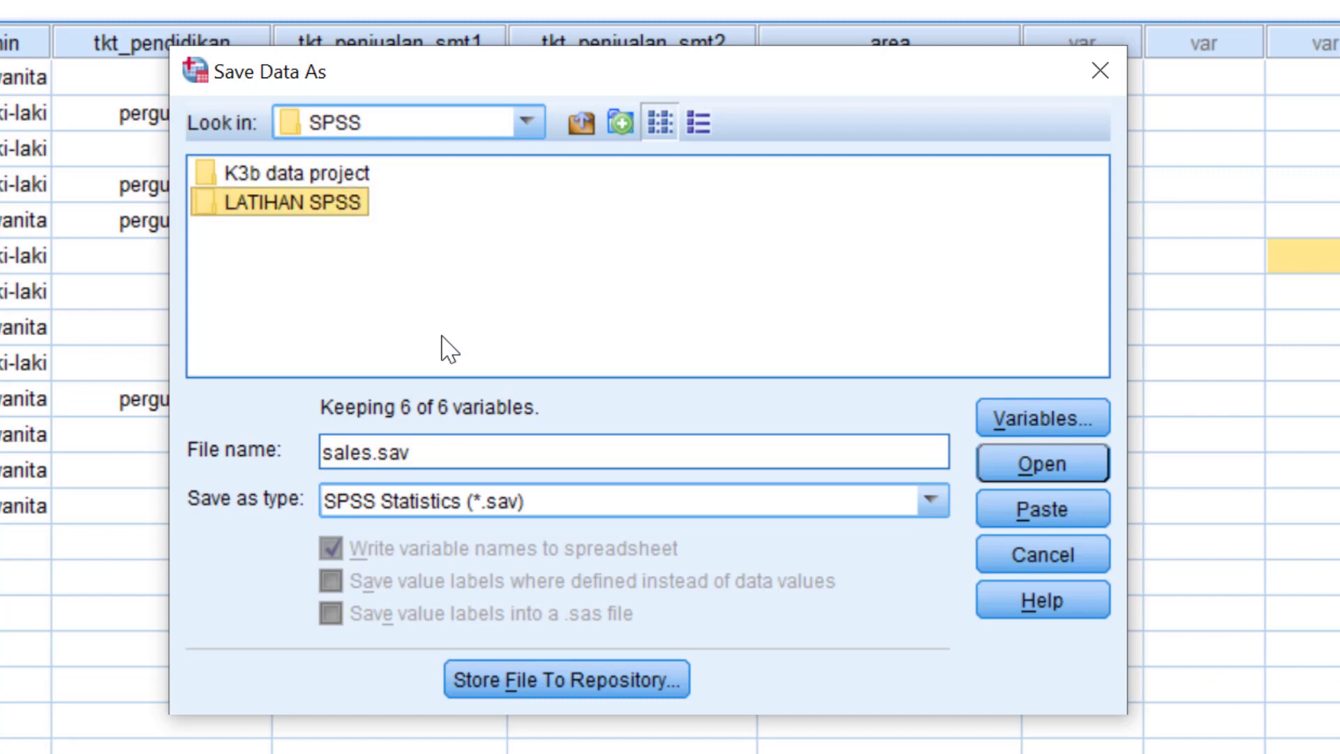
key("Return")
Save the dataset as sales.sav in SPSS Statistics format in the LATIHAN SPSS folder.
left_click(428, 464)
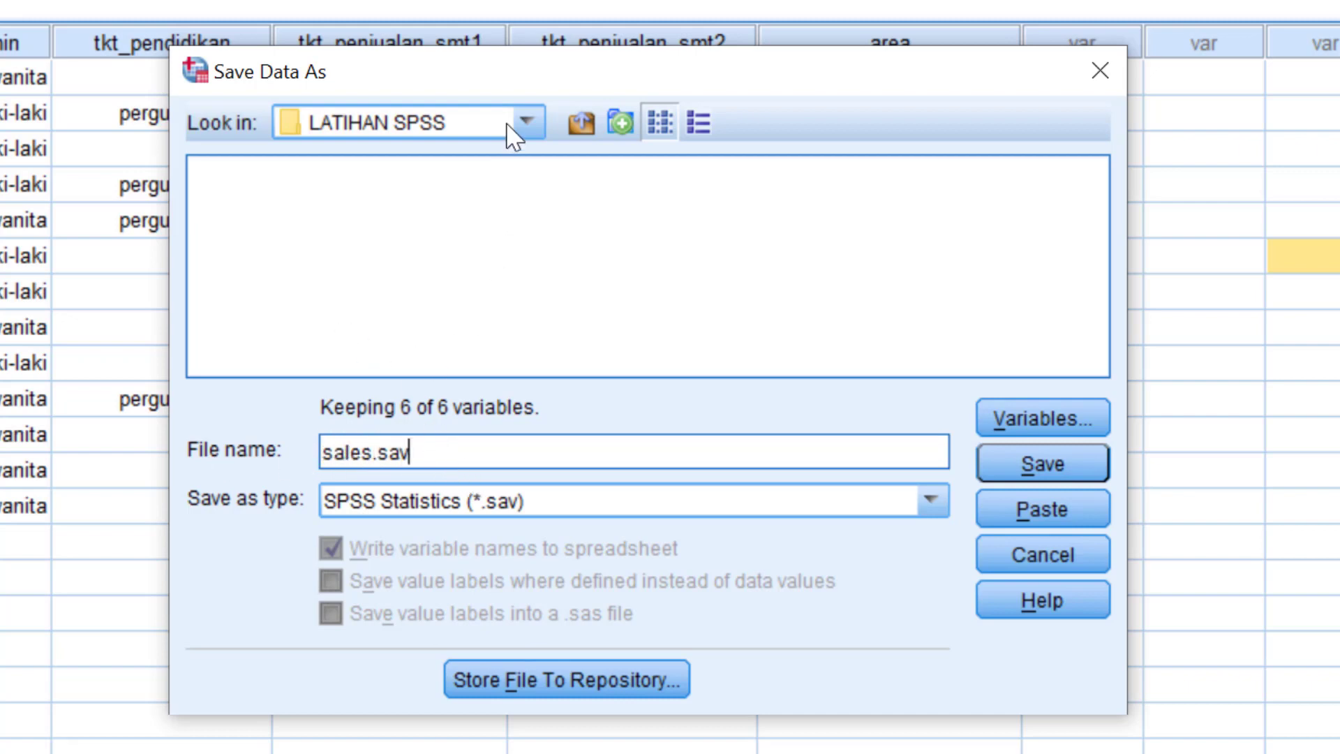
left_click_drag(440, 81, 292, 21)
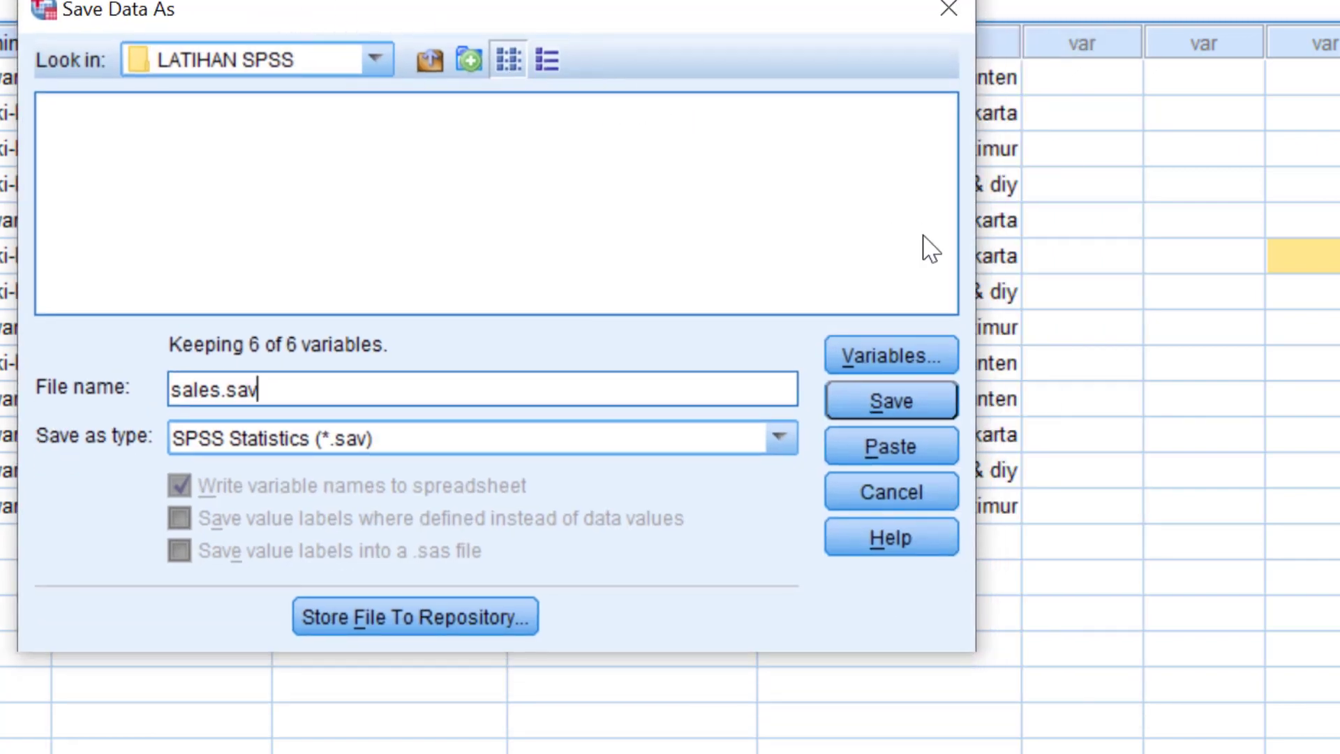
left_click(893, 400)
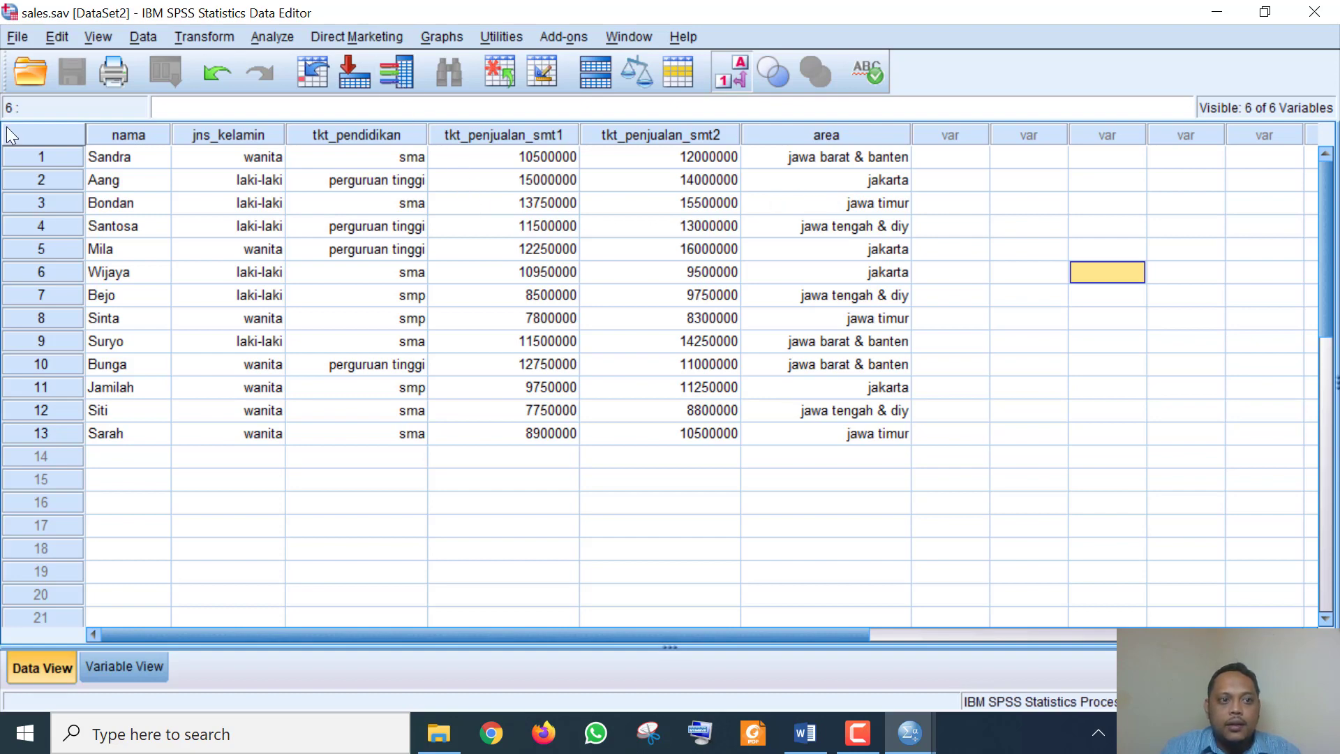
Close the SPSS data editor and relaunch IBM SPSS Statistics 20 from the desktop.
left_click(1321, 14)
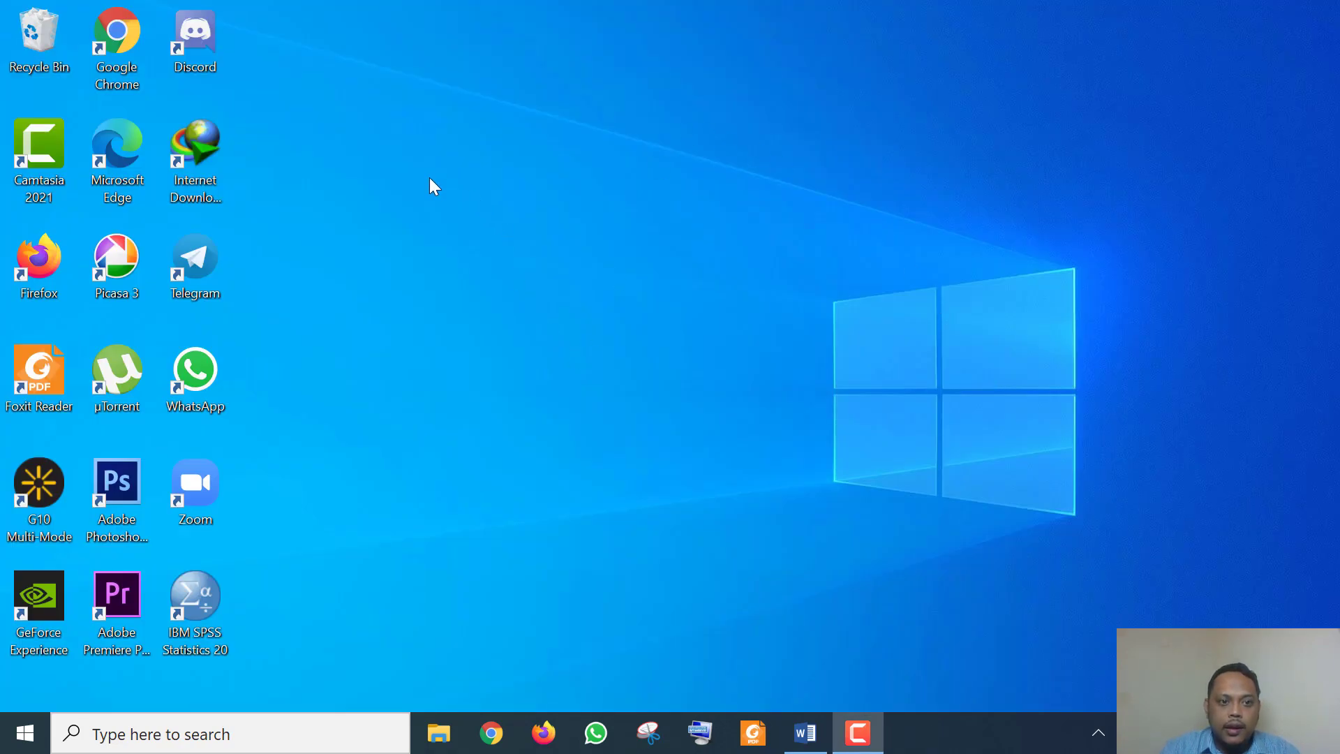
double_click(203, 589)
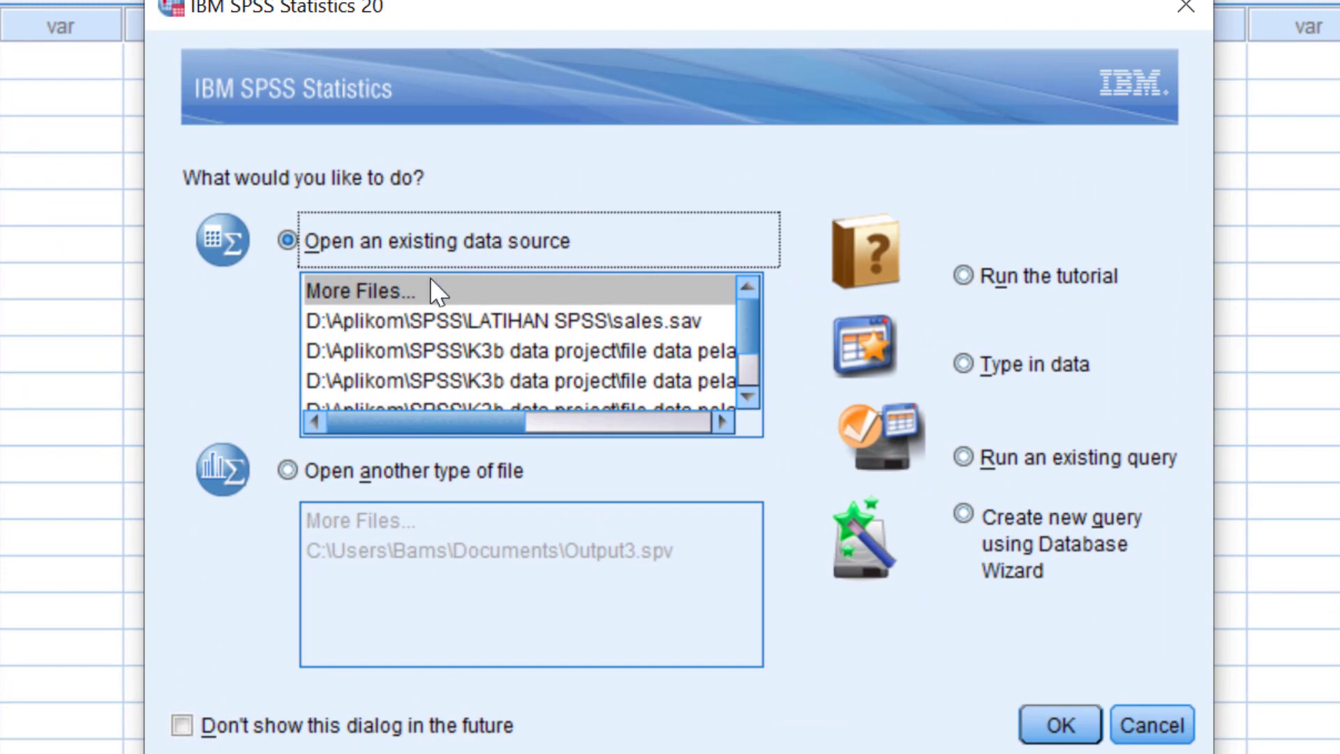
Open the existing data source sales.sav in the LATIHAN SPSS folder from the recently used files.
left_click_drag(437, 421, 293, 394)
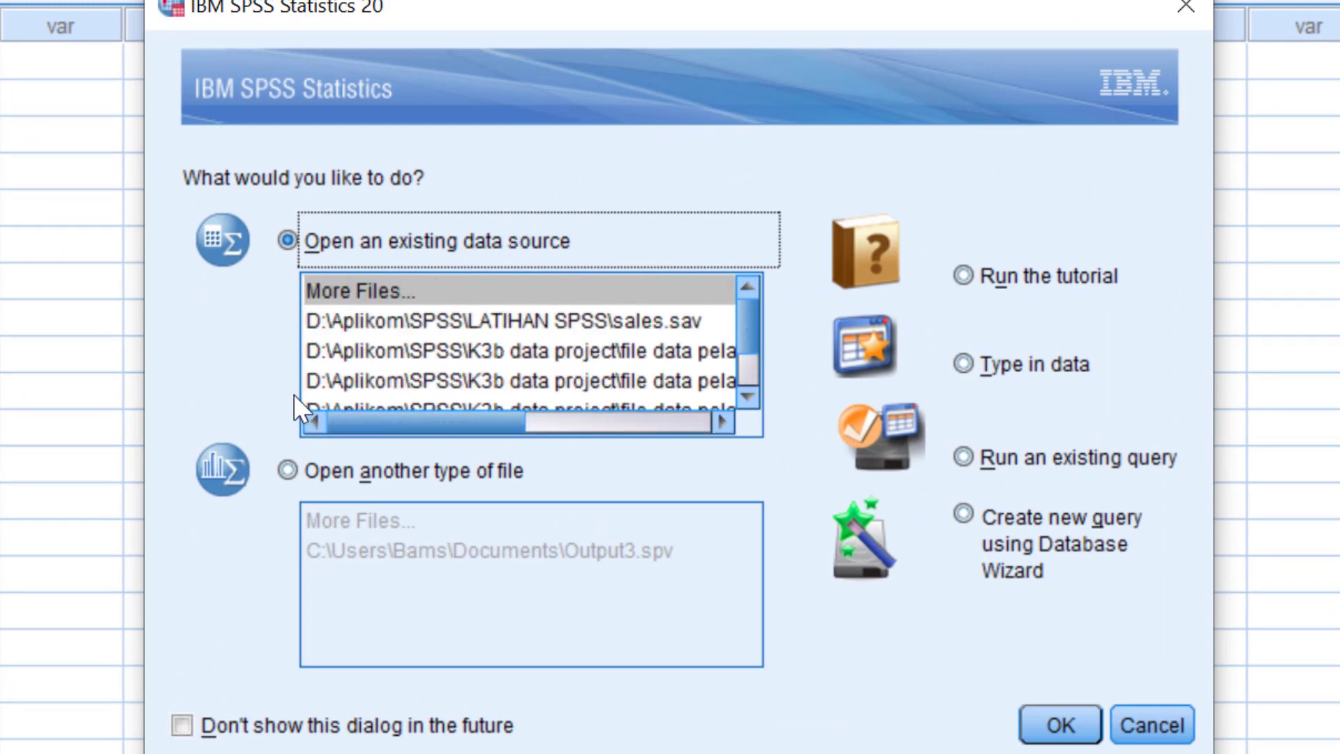
left_click(521, 322)
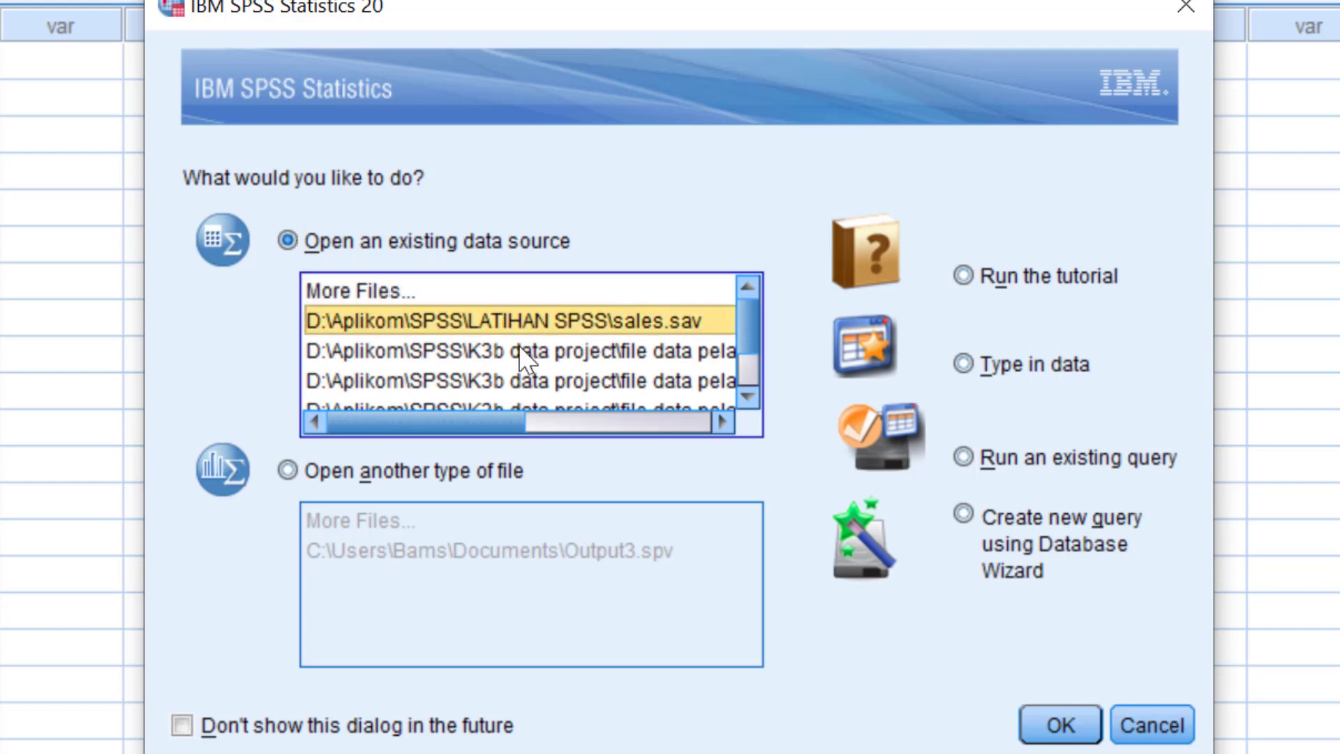
left_click(518, 346)
left_click(525, 377)
left_click_drag(470, 421, 396, 404)
left_click(488, 320)
left_click(492, 319)
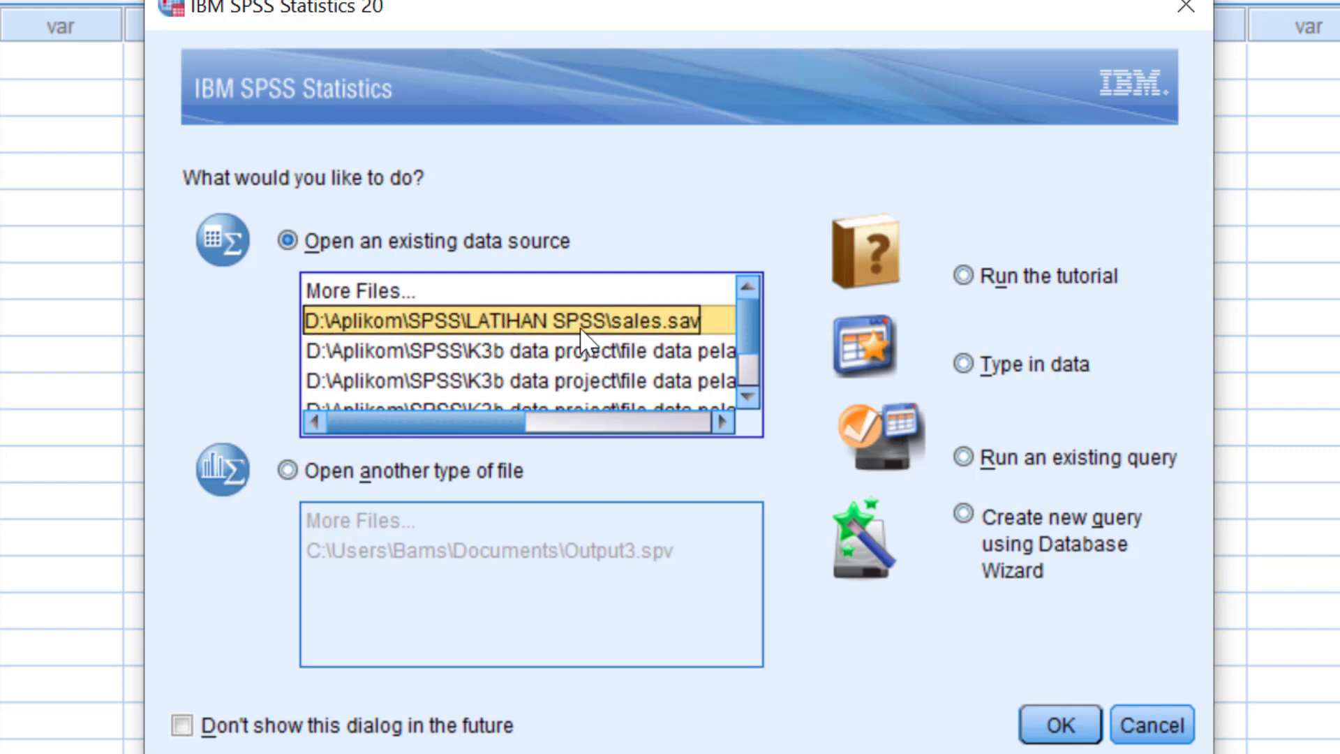
left_click(497, 346)
left_click(507, 319)
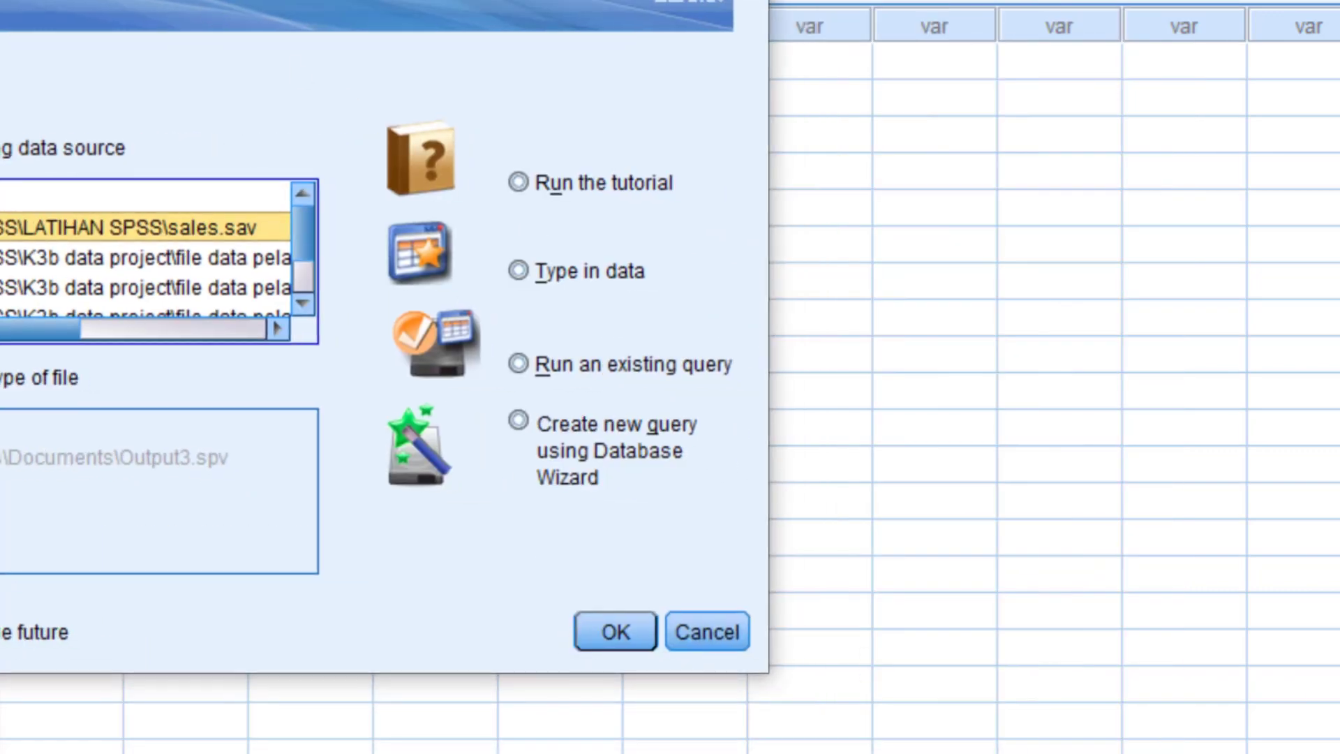
left_click(635, 635)
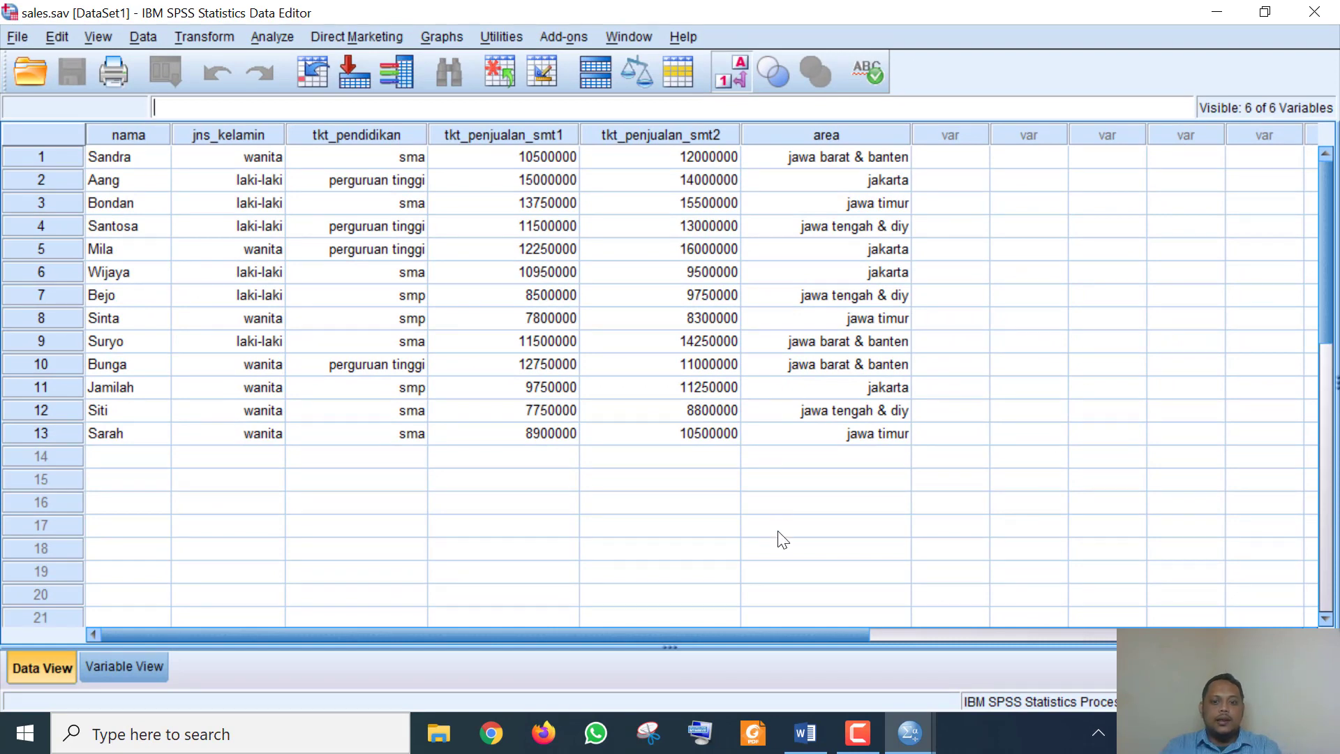
left_click(858, 732)
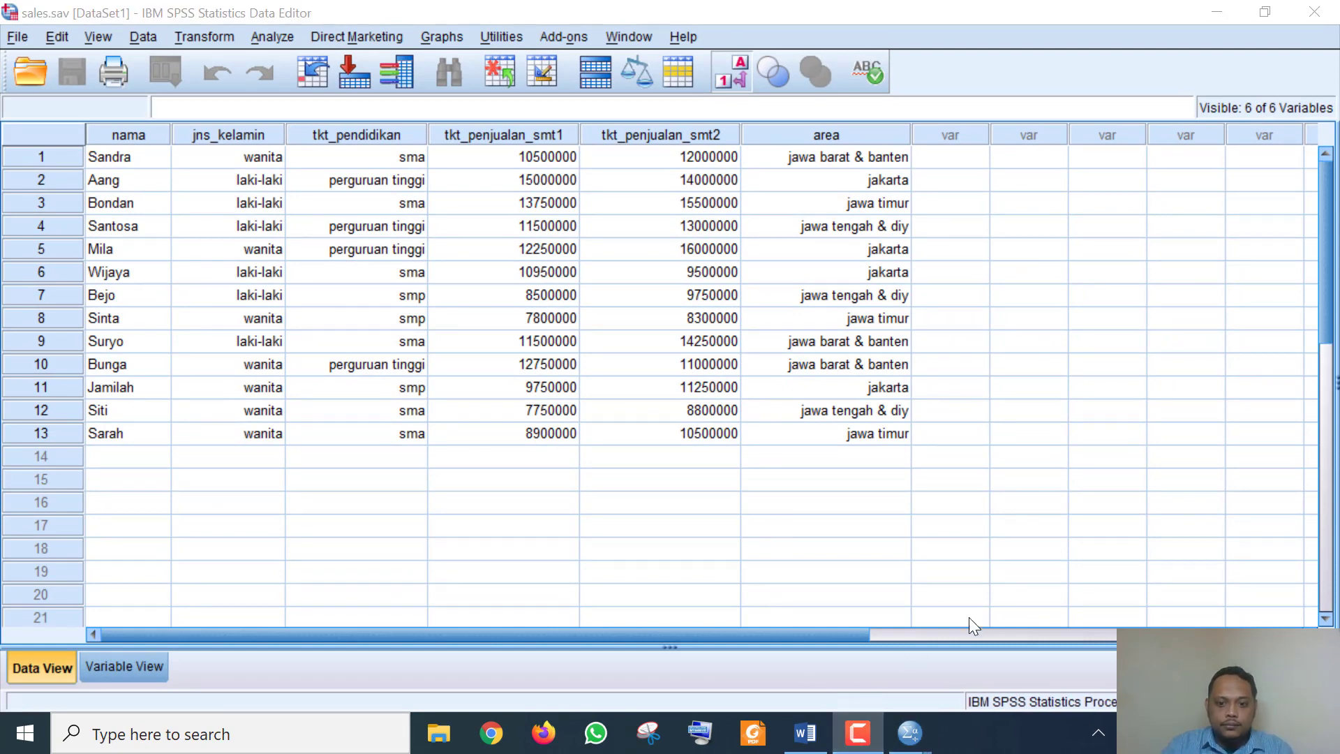